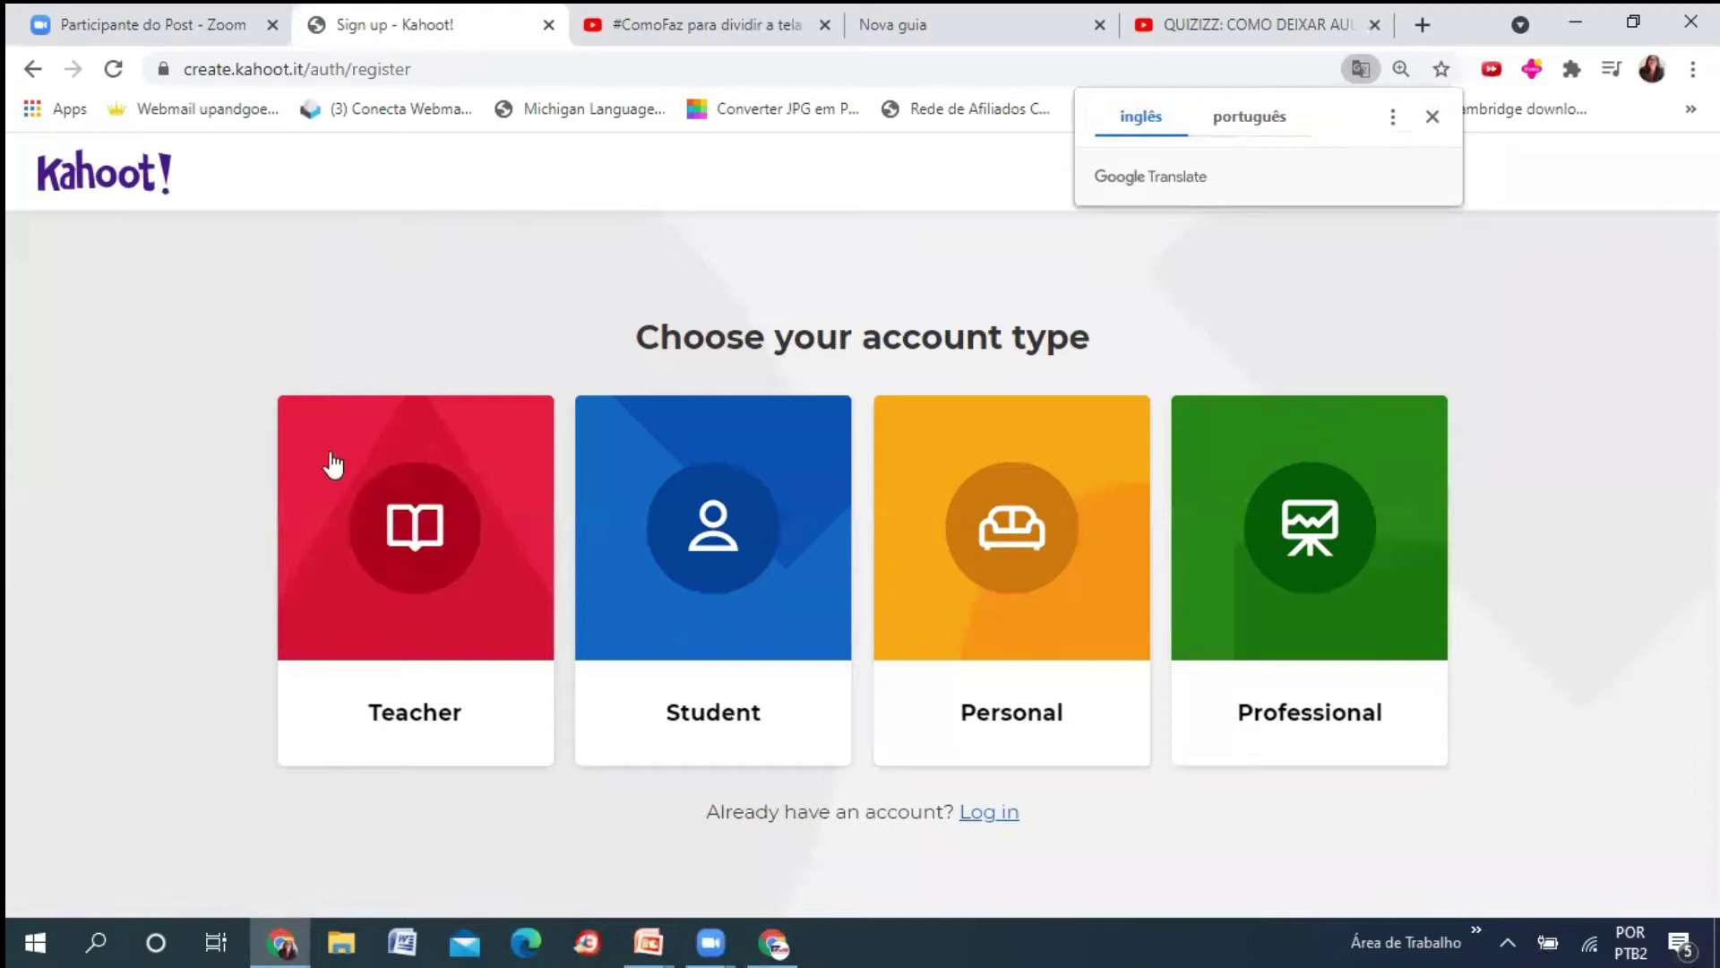
# - Sign up as a Teacher at a School and continue with Google
pyautogui.click(445, 671)
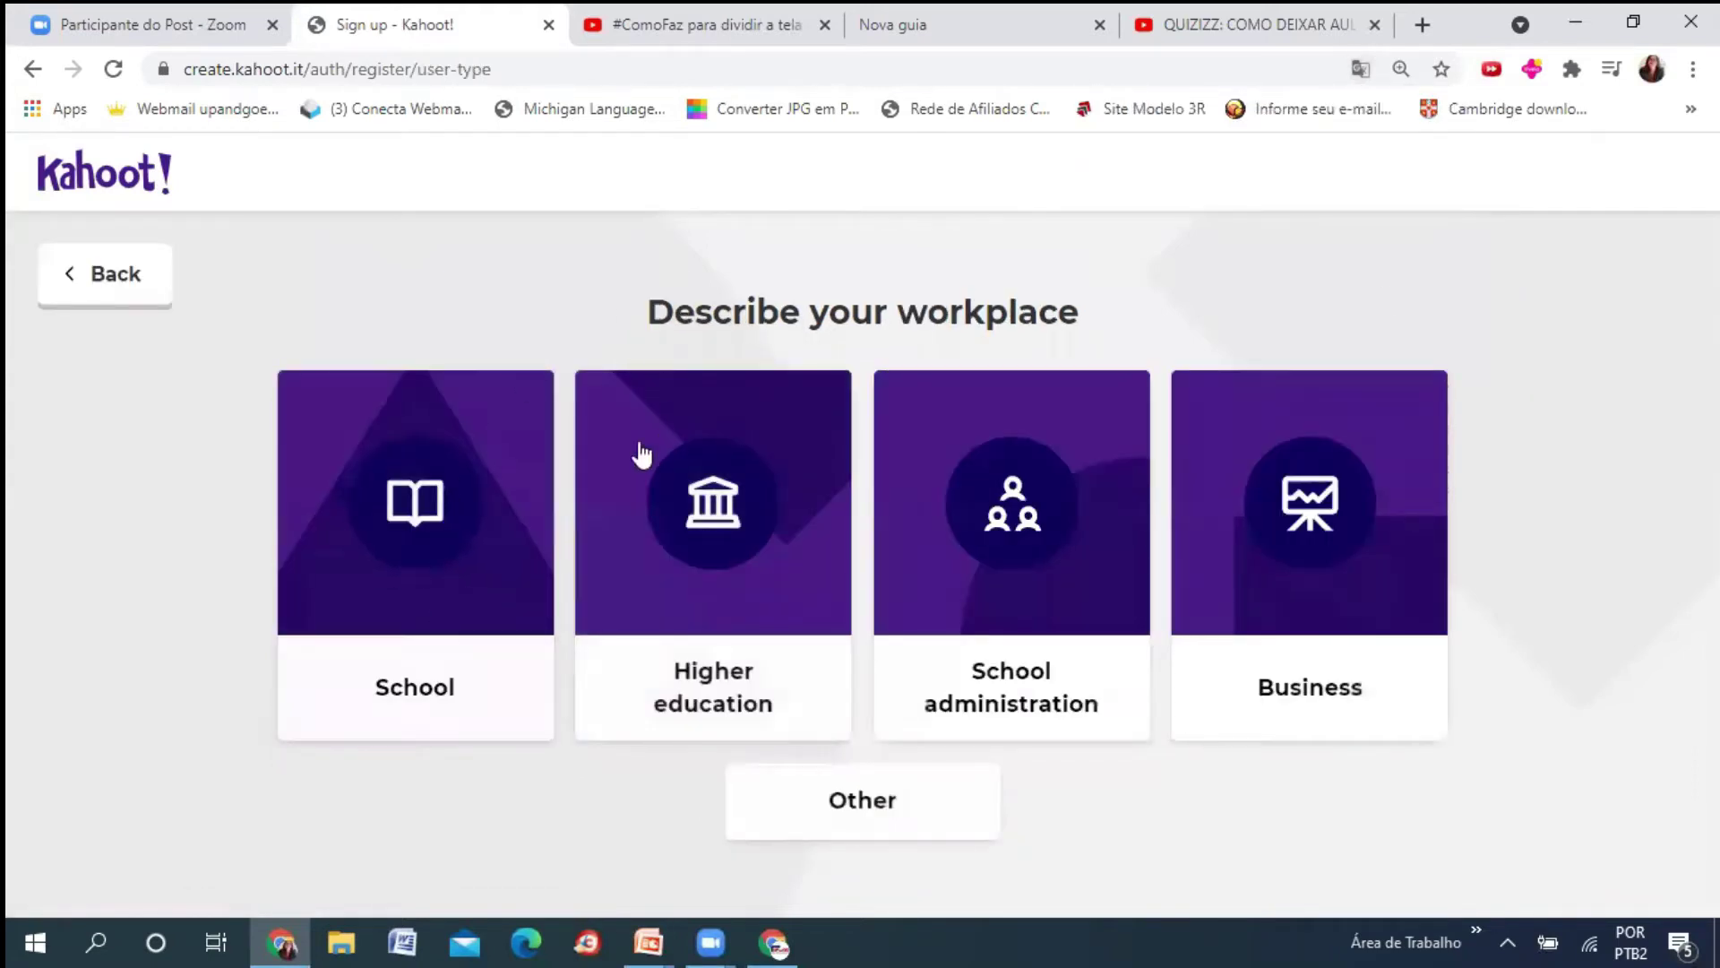
pyautogui.click(451, 593)
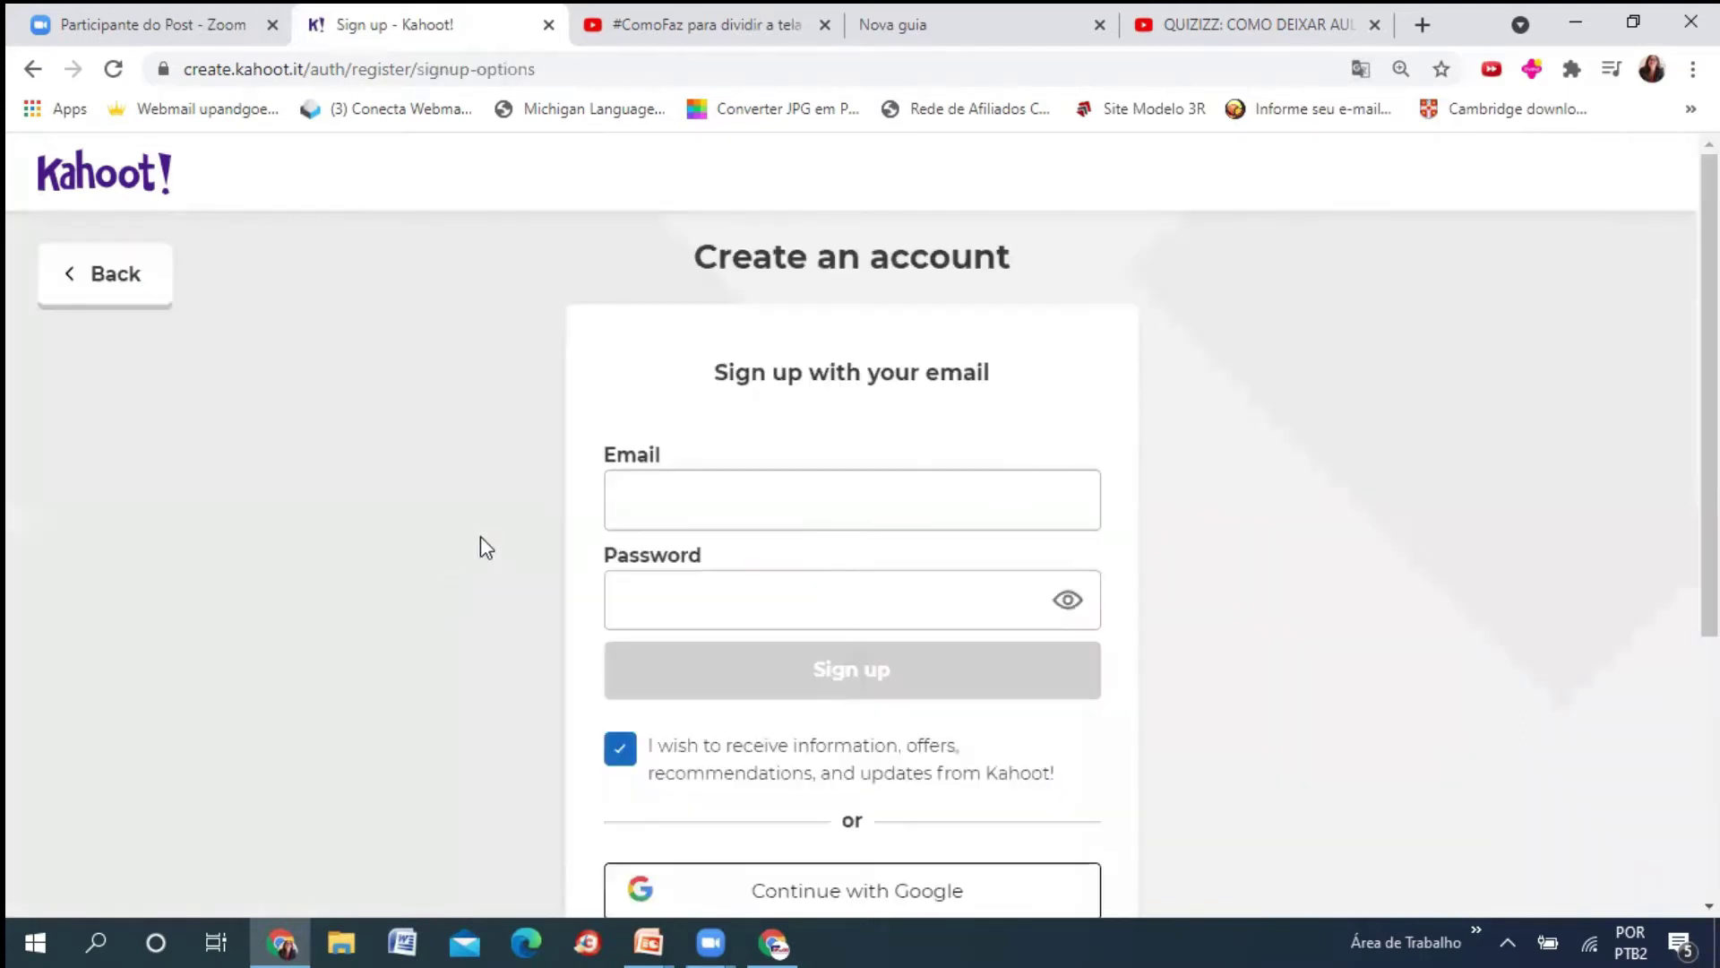
pyautogui.click(789, 897)
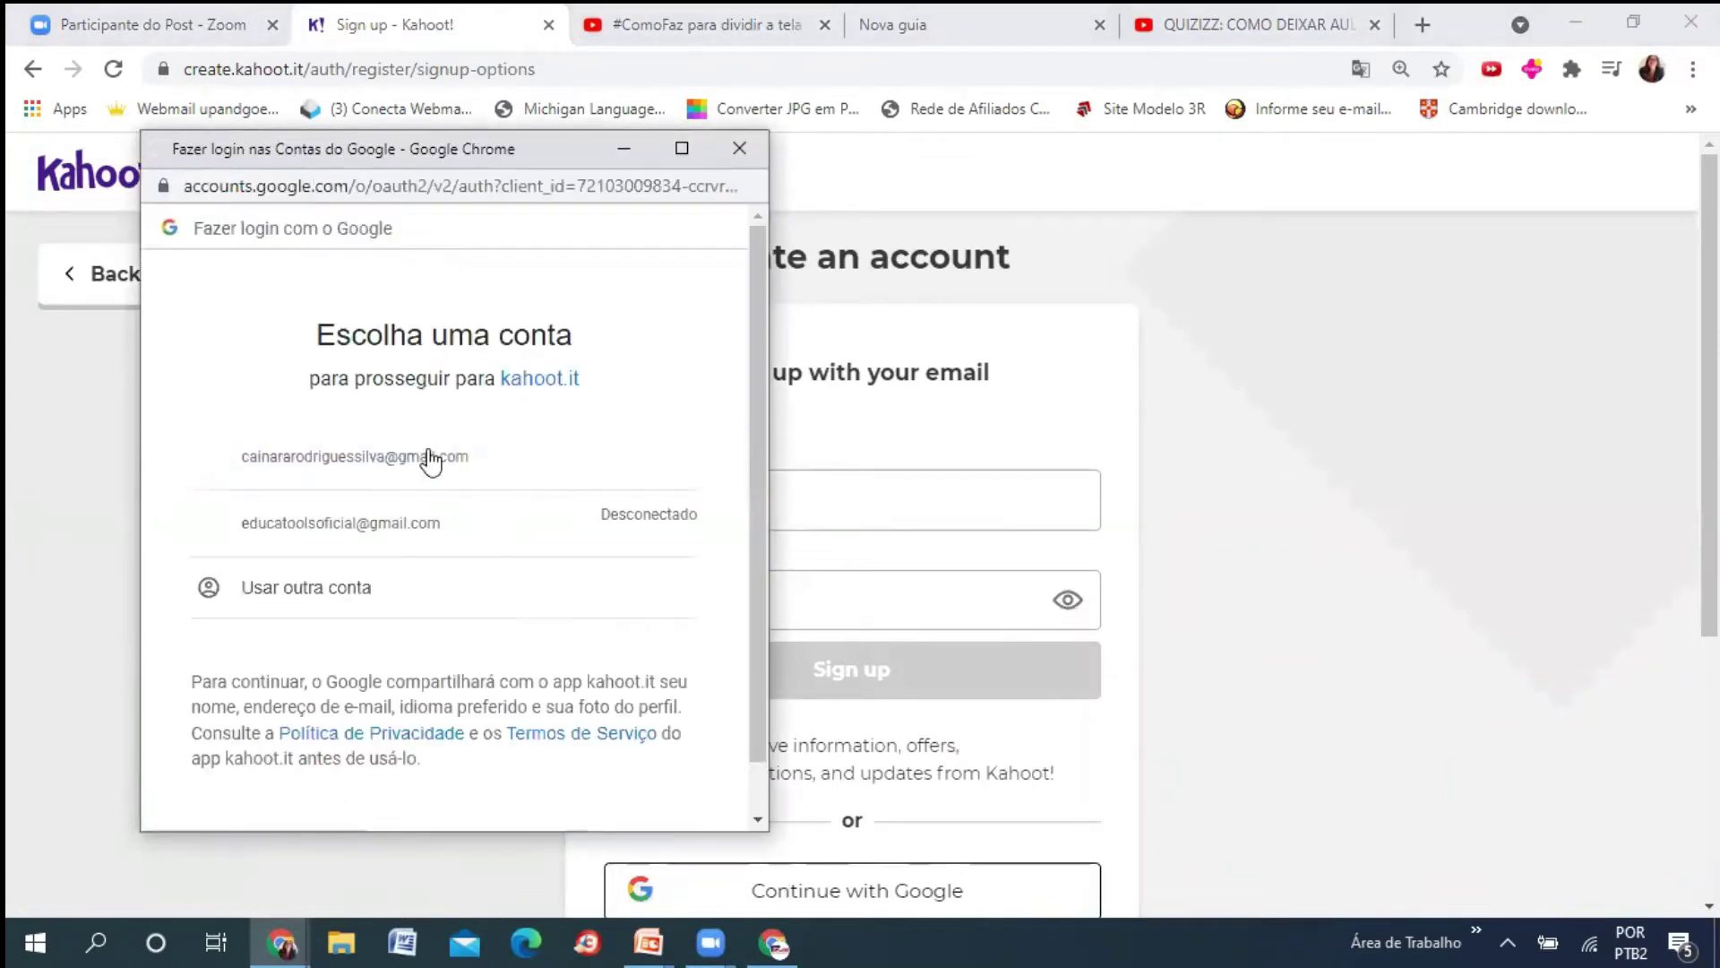
# - Sign in with the first listed Google account to reach the Kahoot home dashboard
pyautogui.click(368, 460)
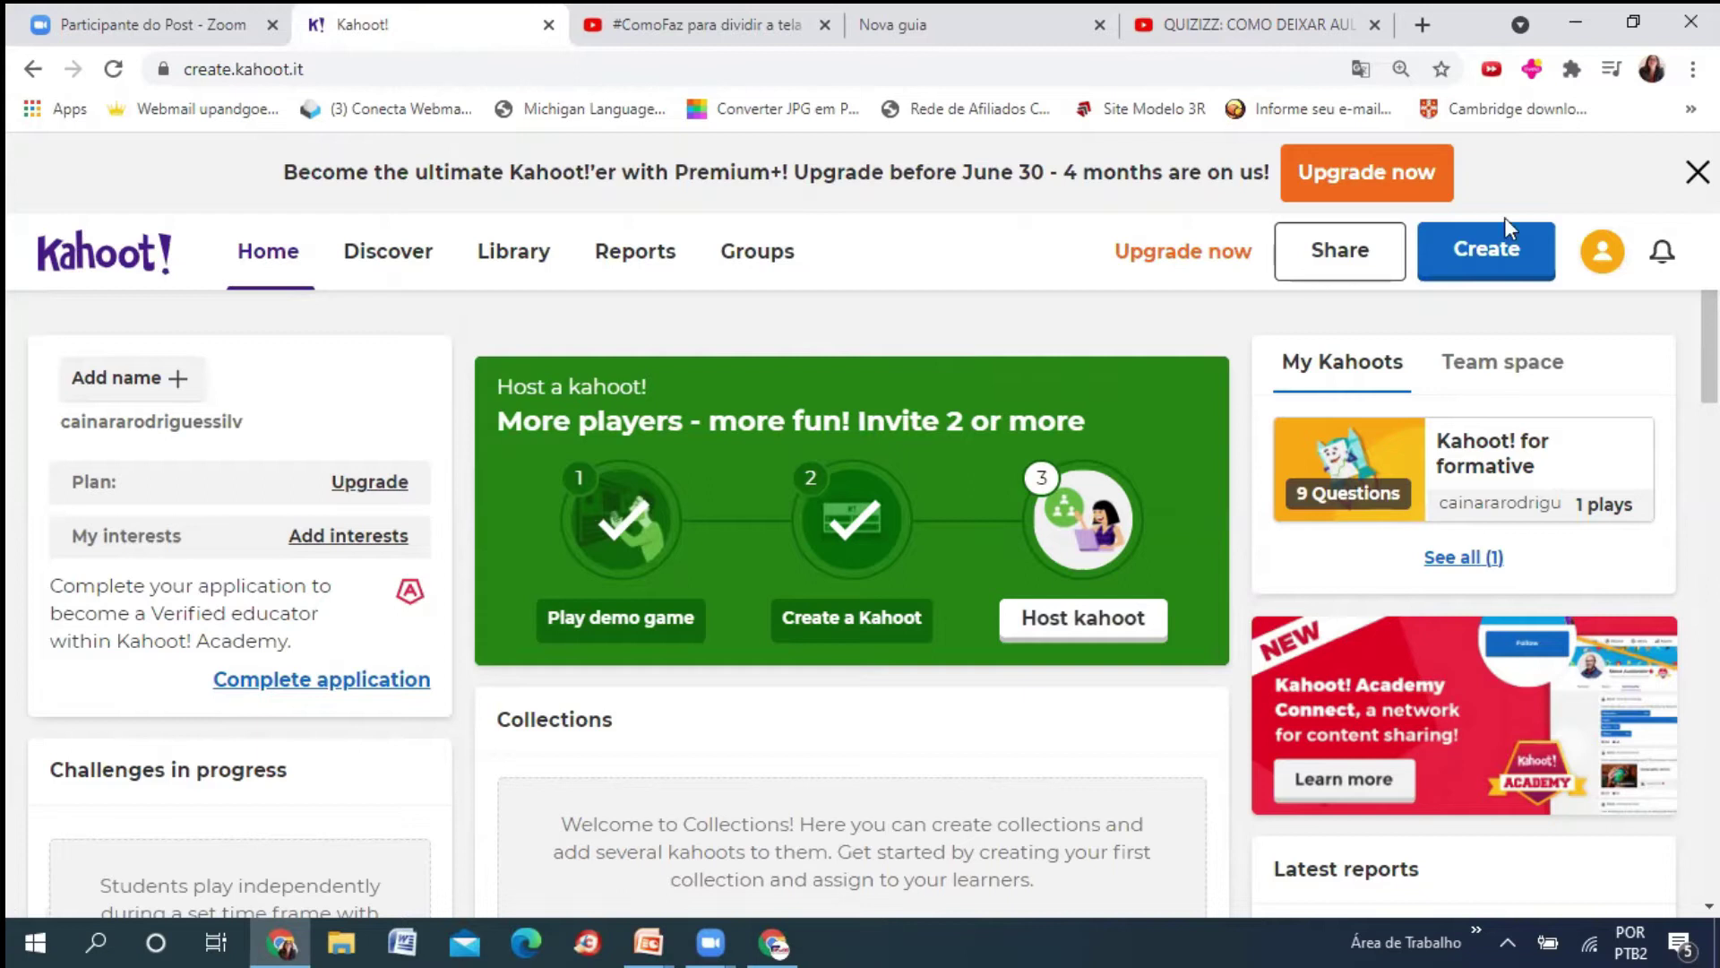
# - Create a new kahoot from the 'Kahoot! for formative assessment' template after a detour home
pyautogui.click(1487, 260)
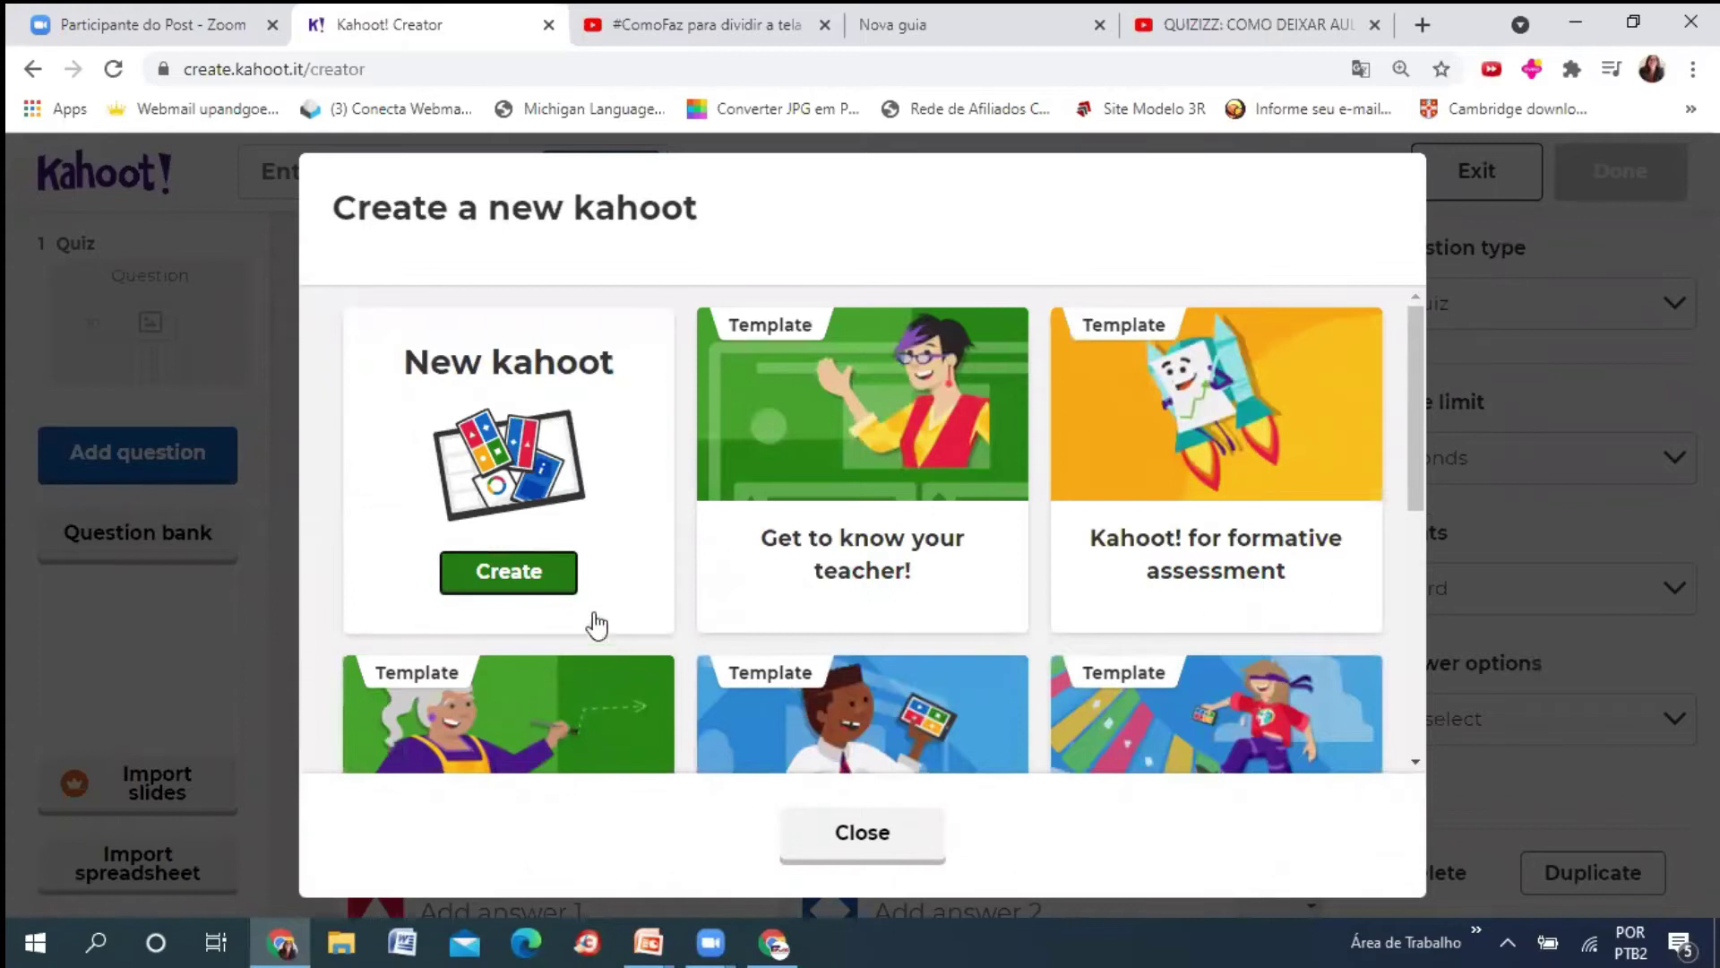
pyautogui.click(529, 576)
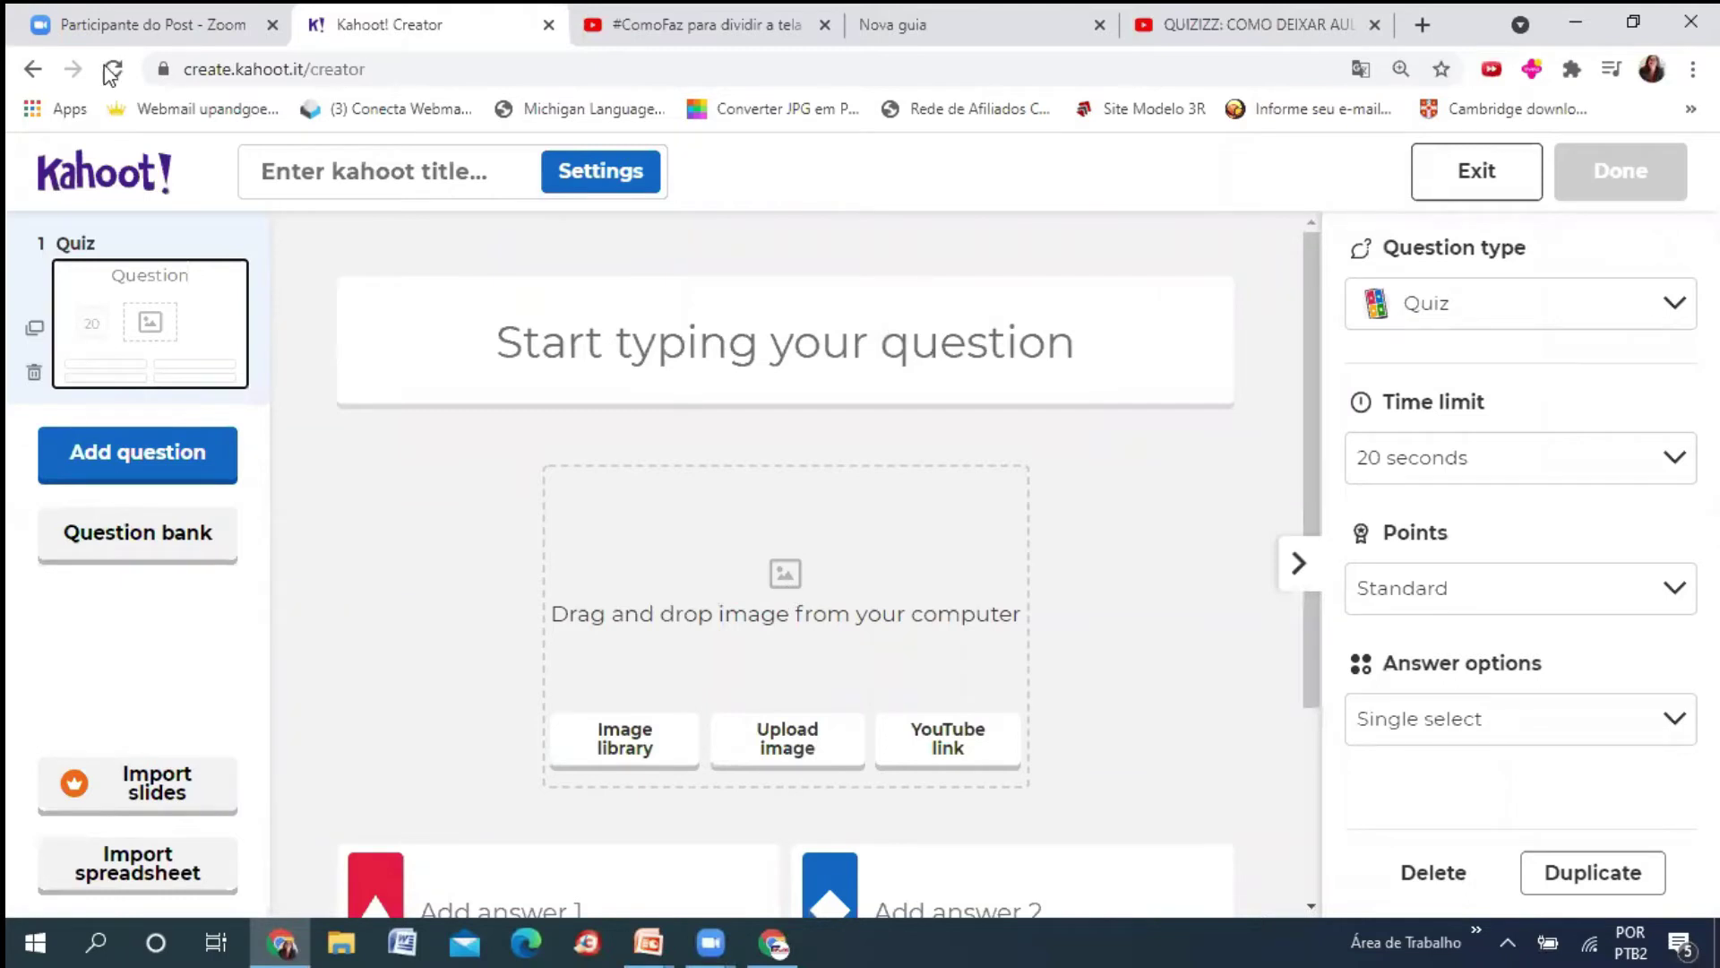
pyautogui.click(33, 69)
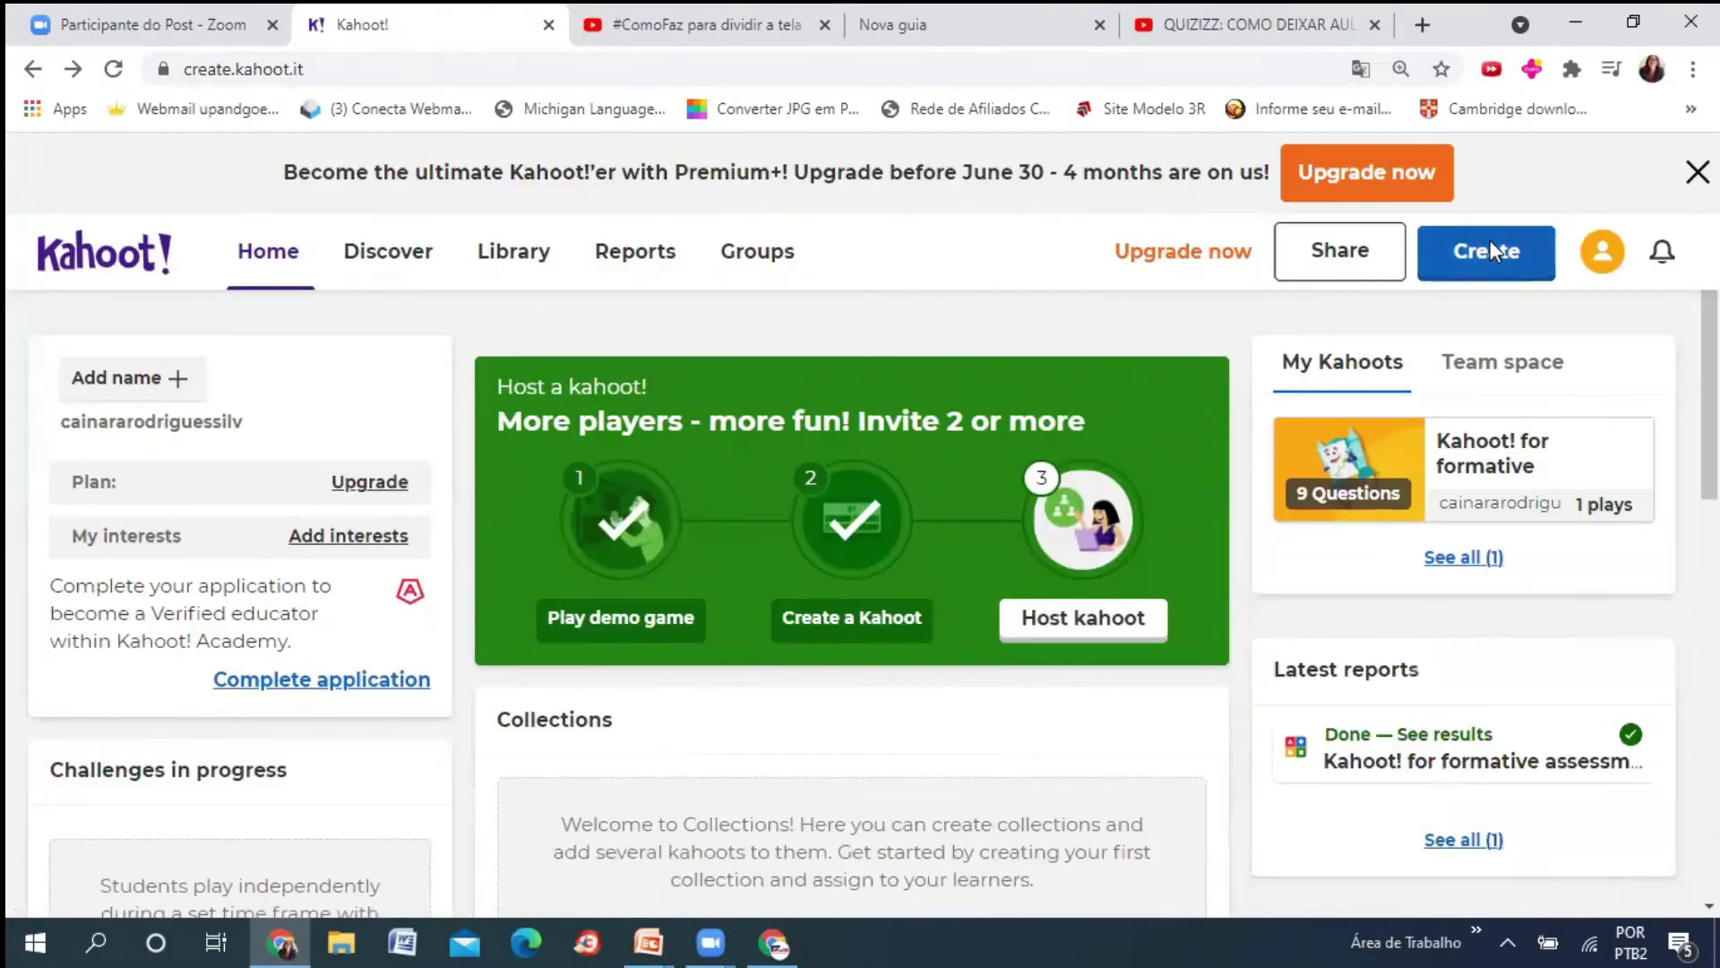
pyautogui.click(1491, 248)
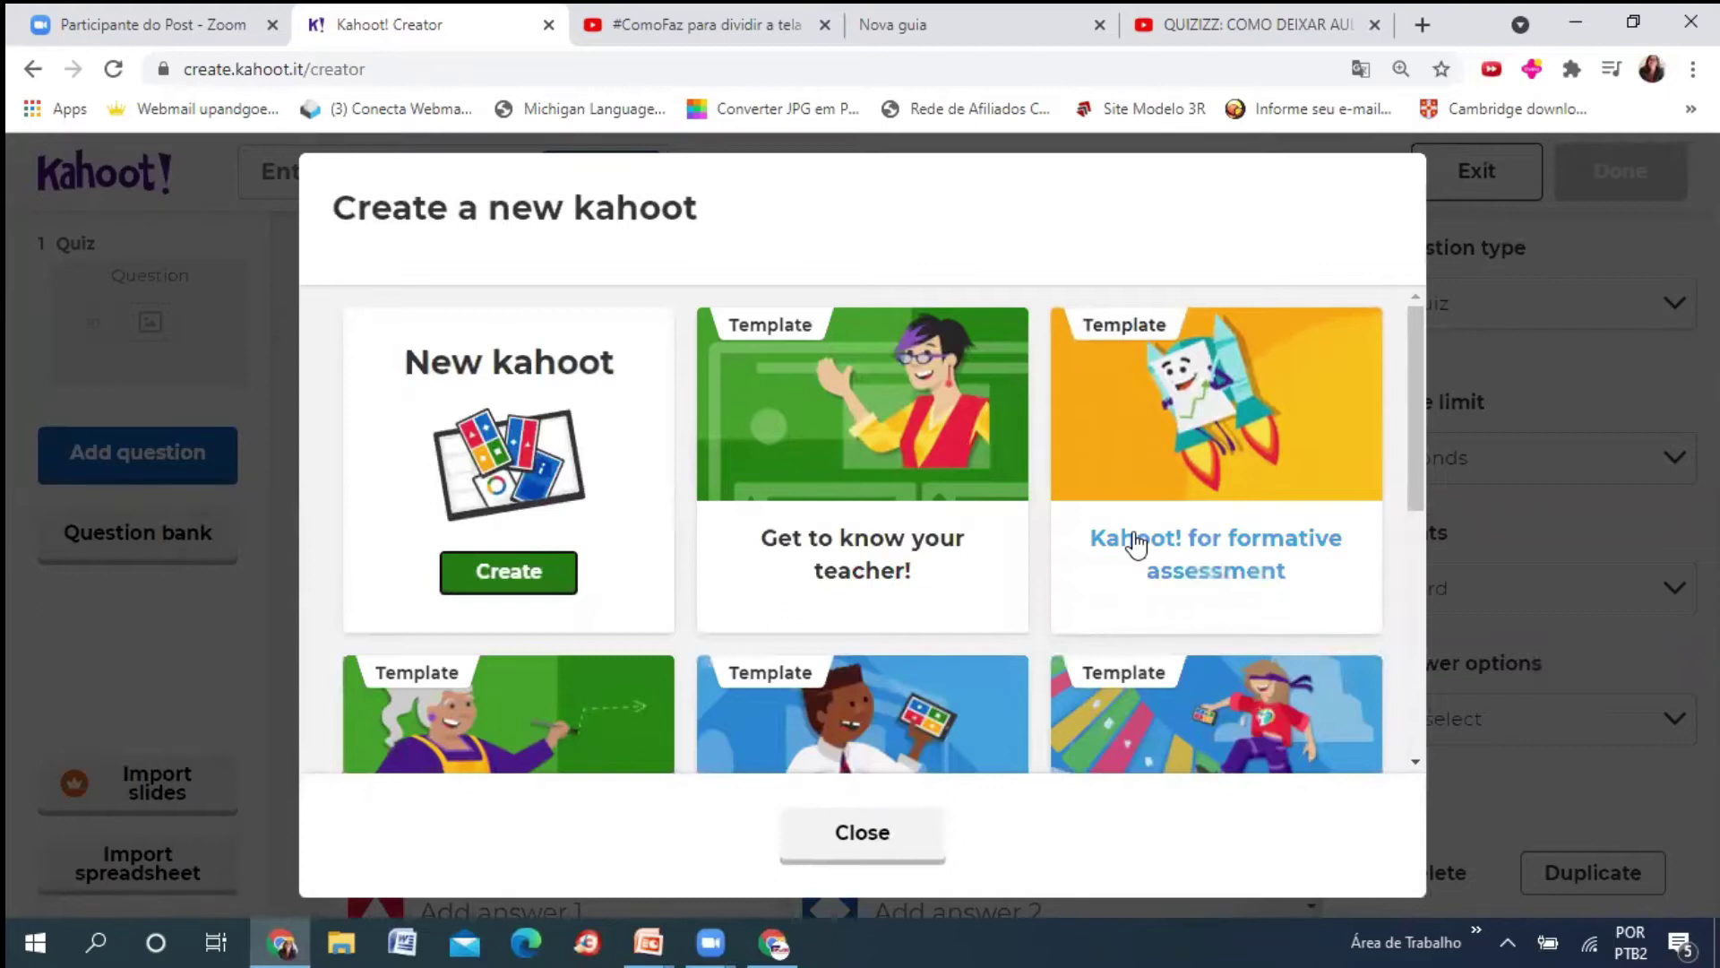
pyautogui.press('Escape')
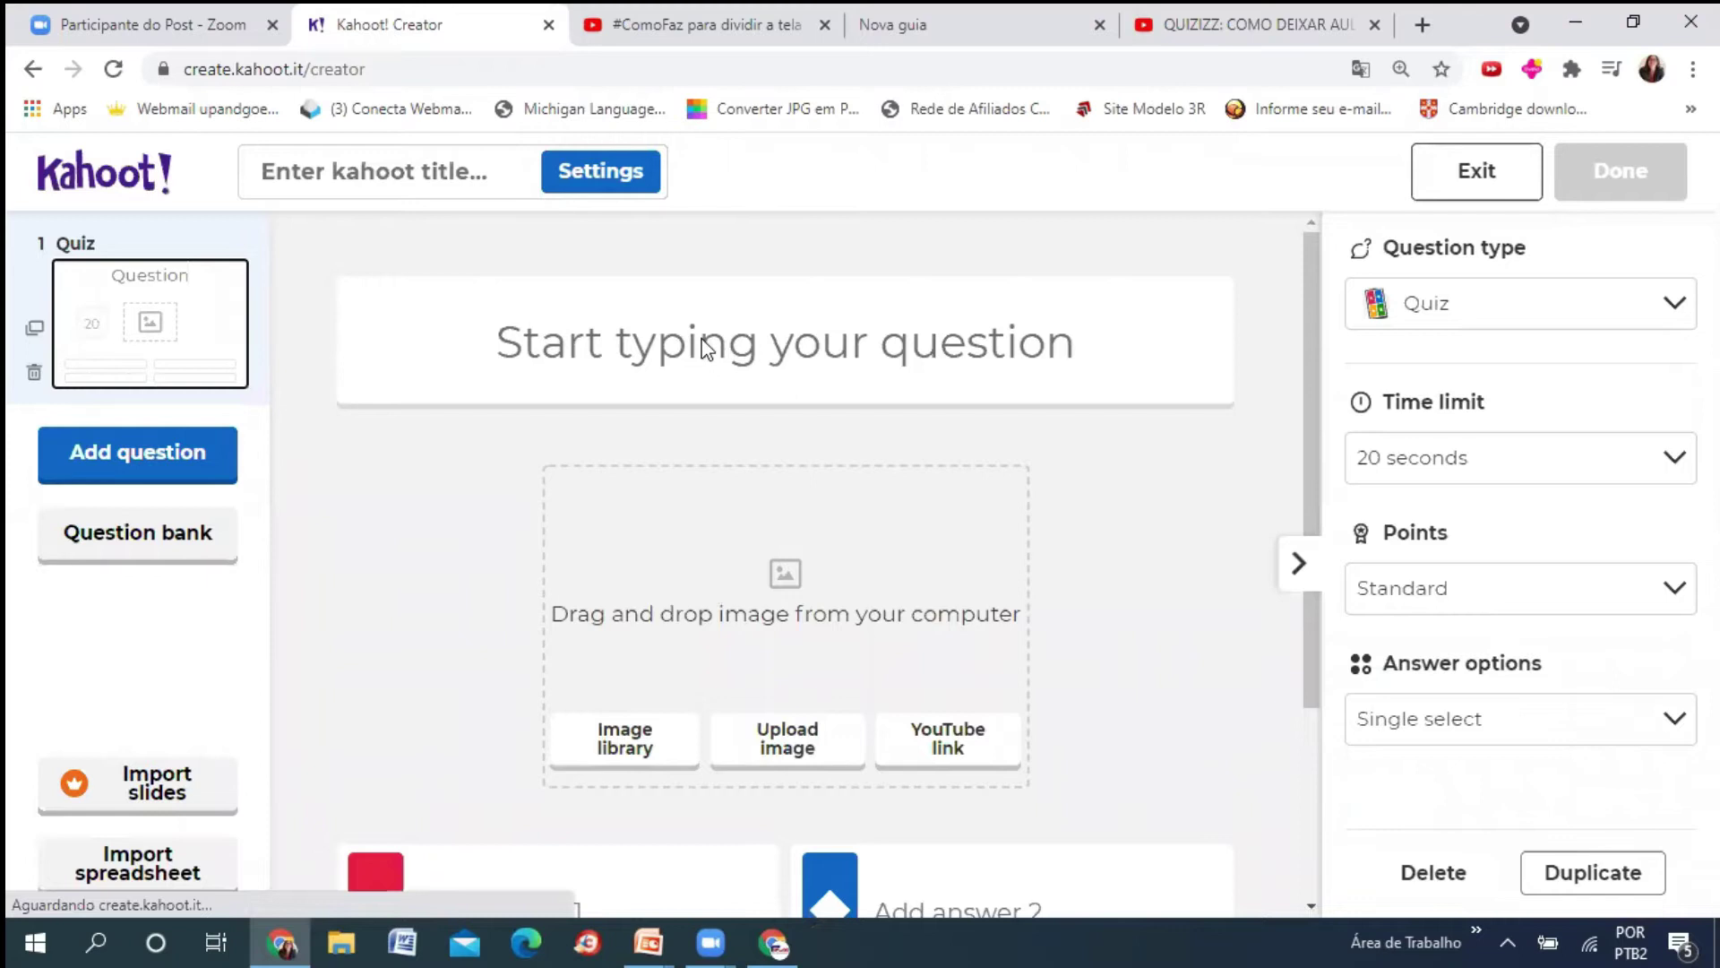
# - Replace the template's first question text with 'Qual a sua formação?' and scroll to the answers
pyautogui.moveTo(383, 304); pyautogui.dragTo(955, 473)
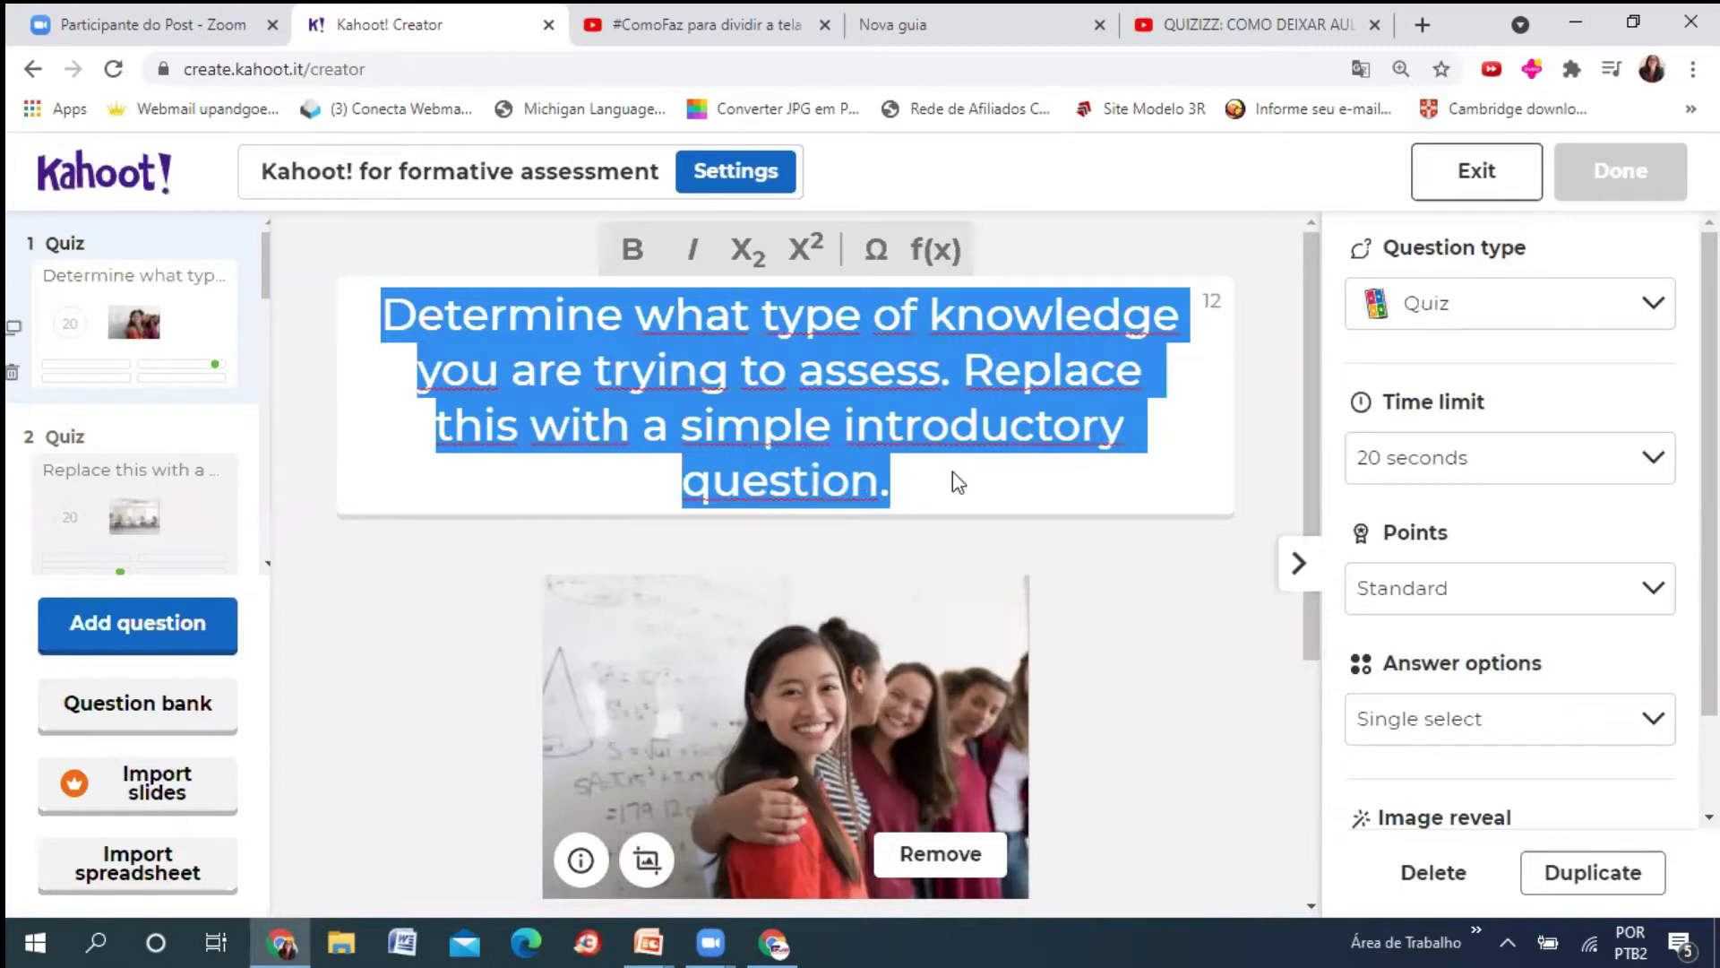
pyautogui.write('Qual a')
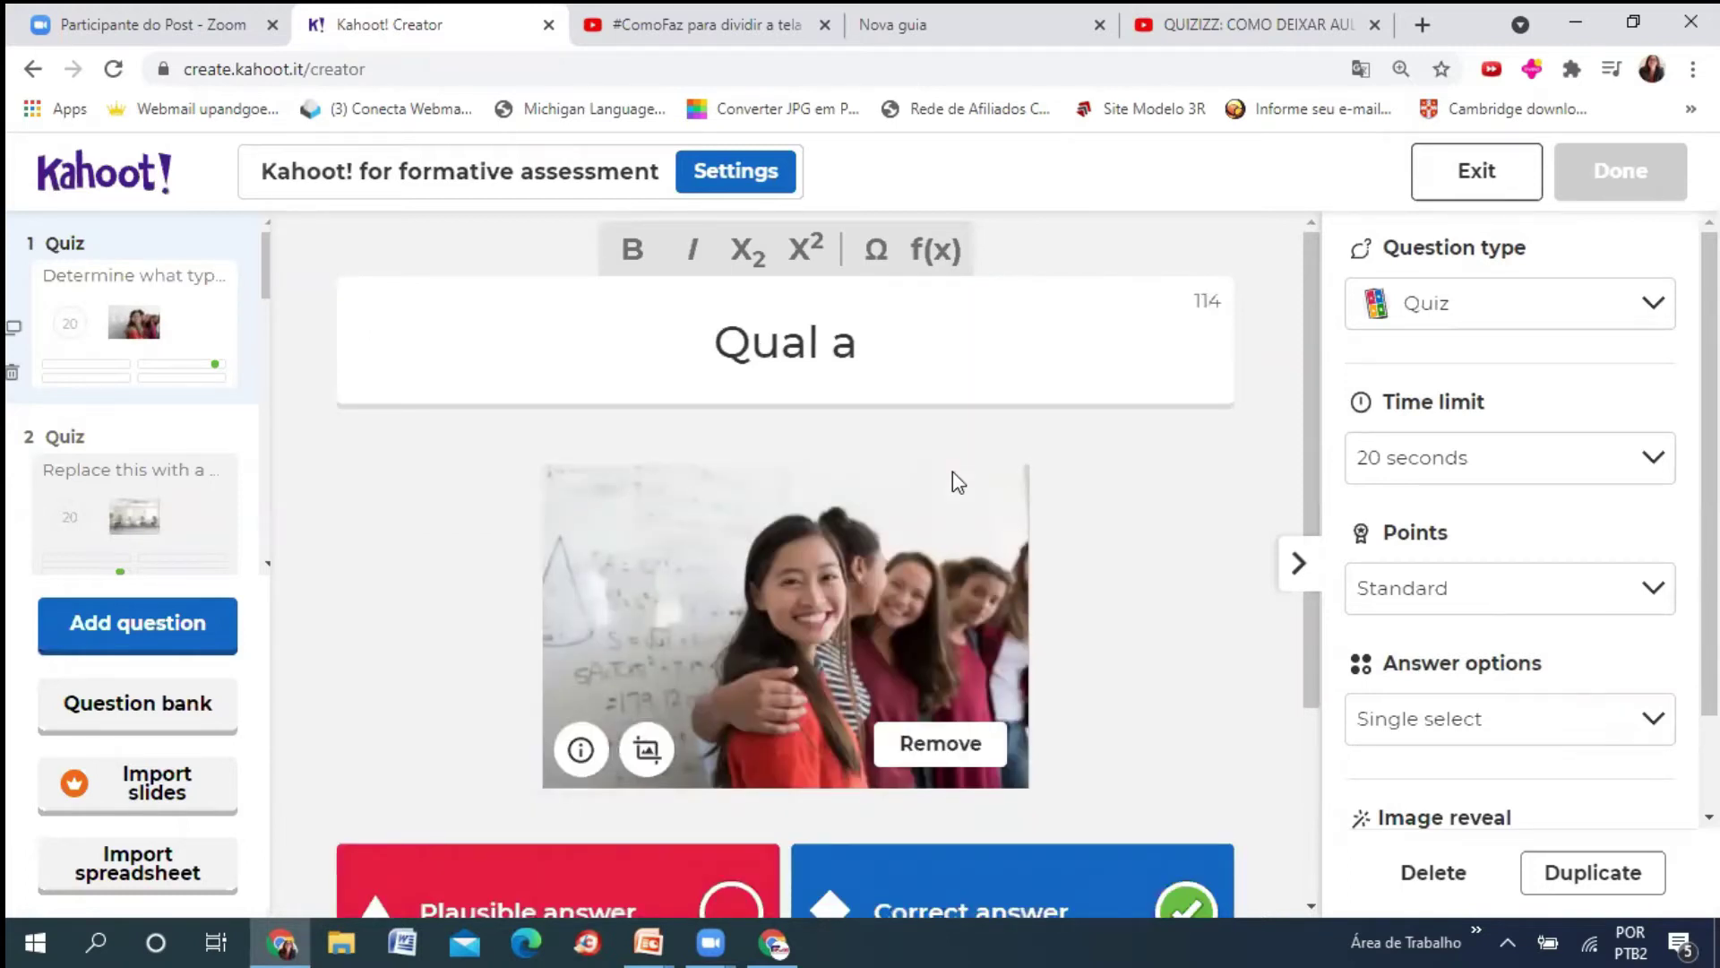
pyautogui.write(' sua f')
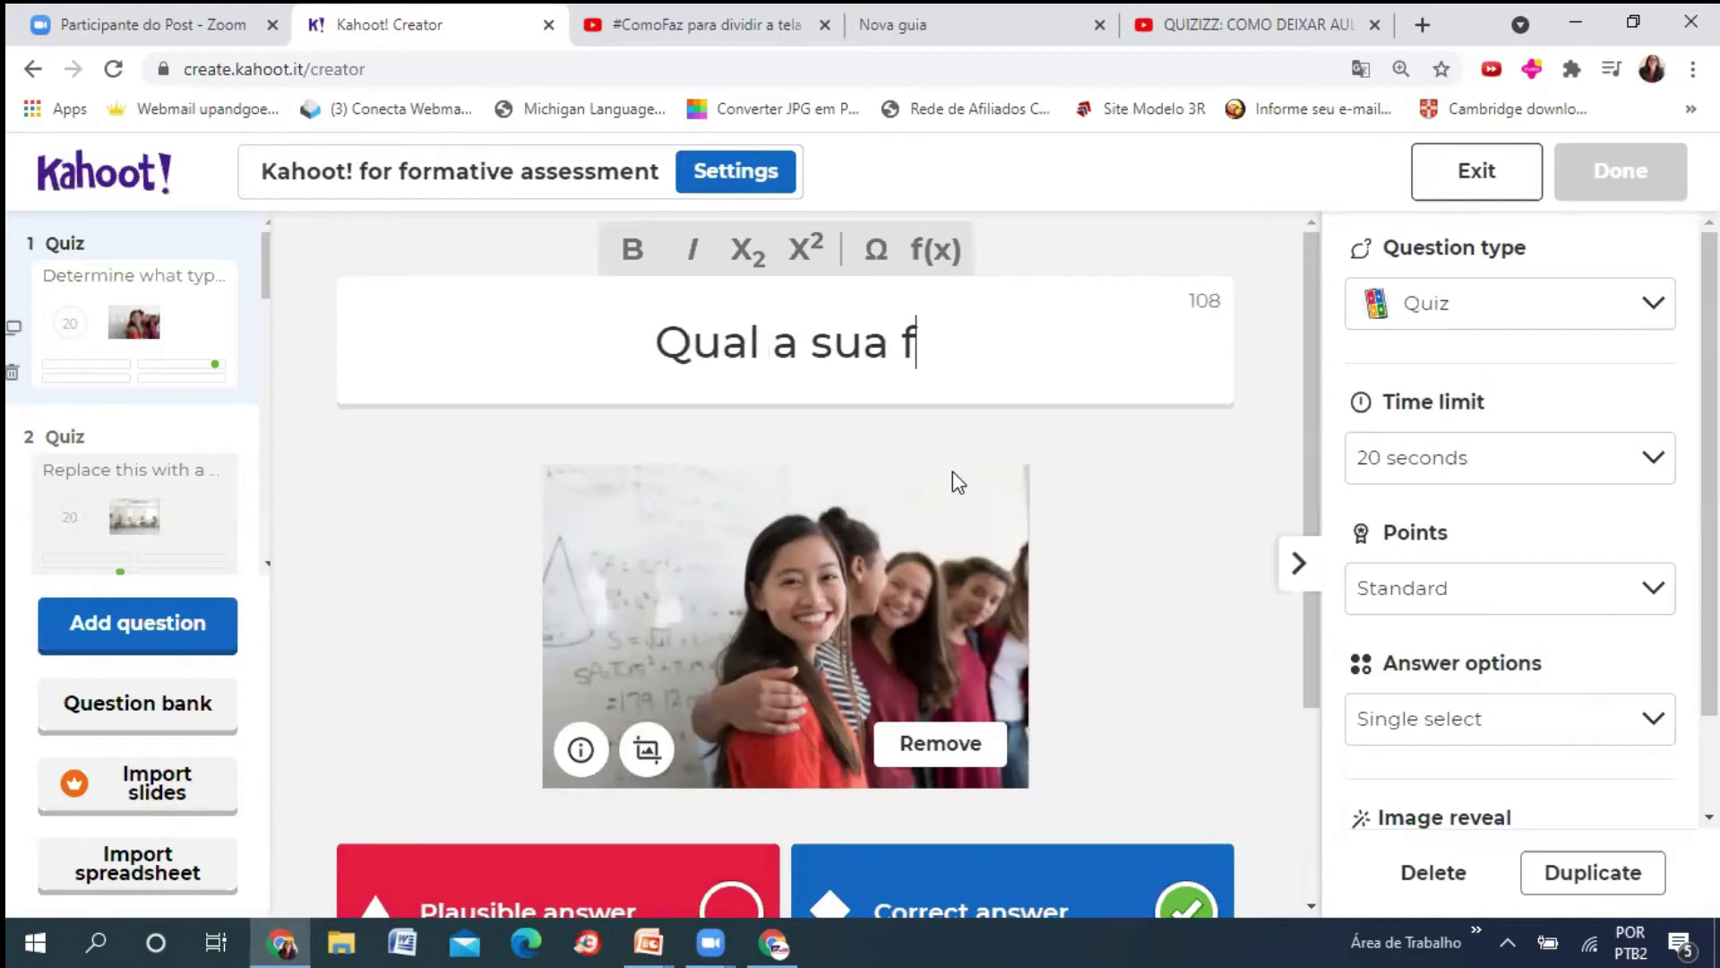
pyautogui.write('ormação')
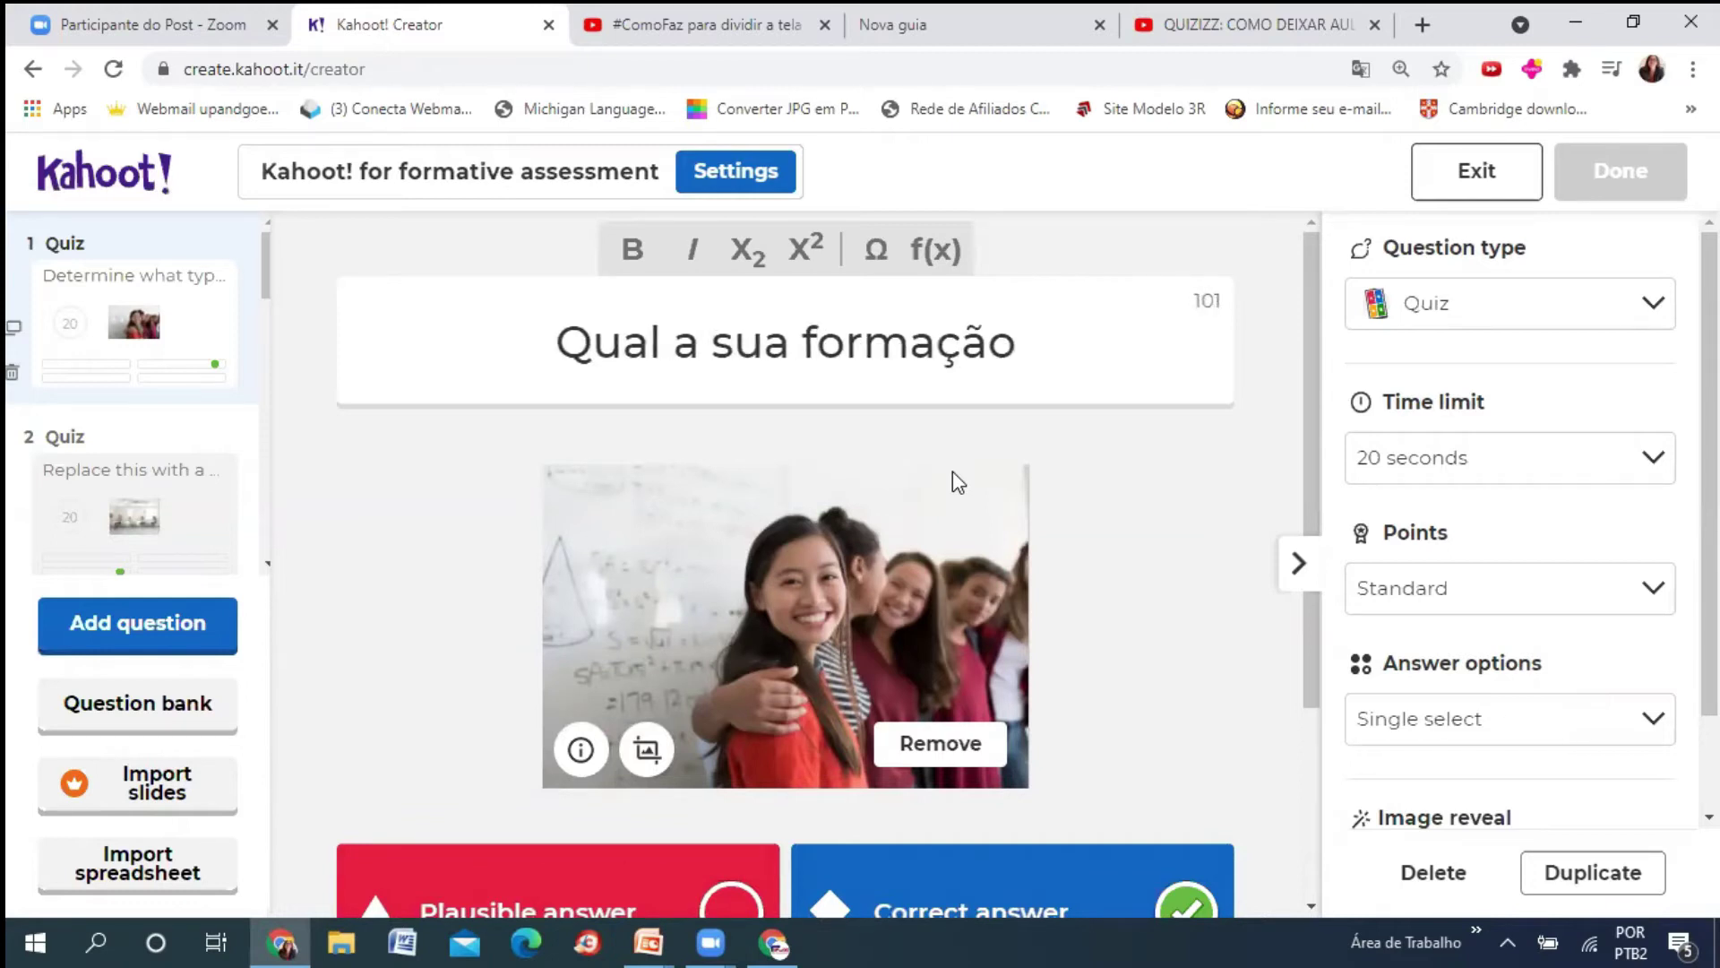
pyautogui.write('?')
pyautogui.scroll(-2, 1514, 520)
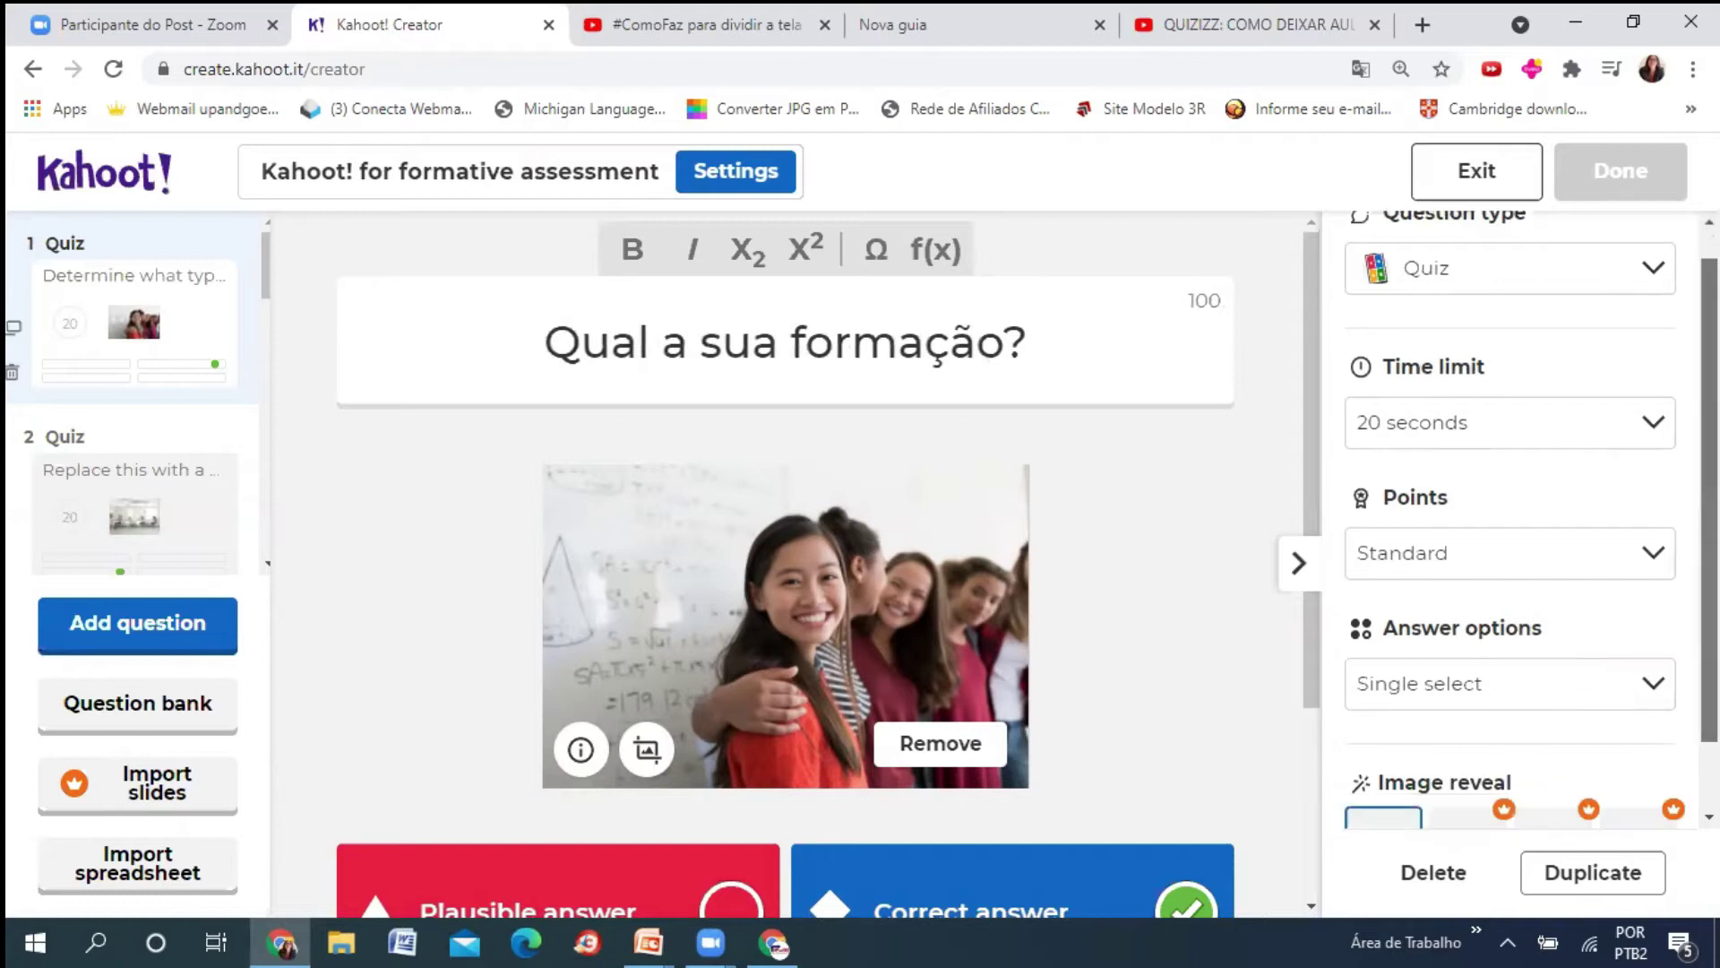
pyautogui.moveTo(1314, 318); pyautogui.dragTo(1309, 470)
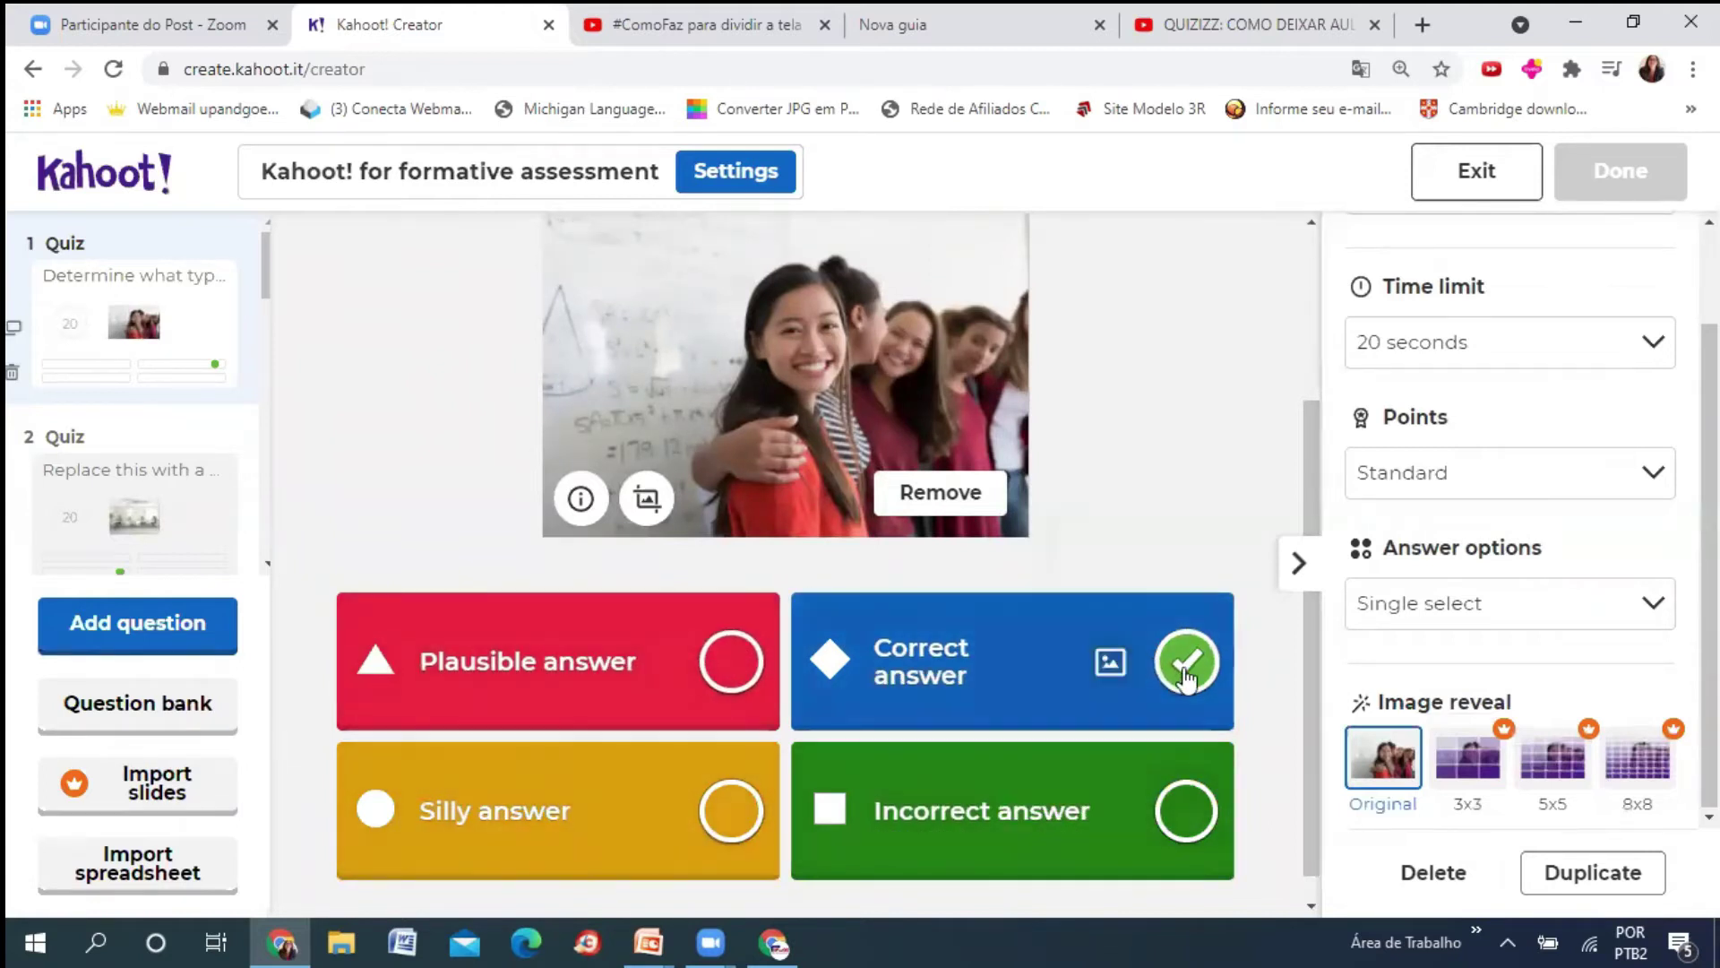
# - Type 'Pedagogia' into the red answer and mark it correct as well
pyautogui.click(595, 665)
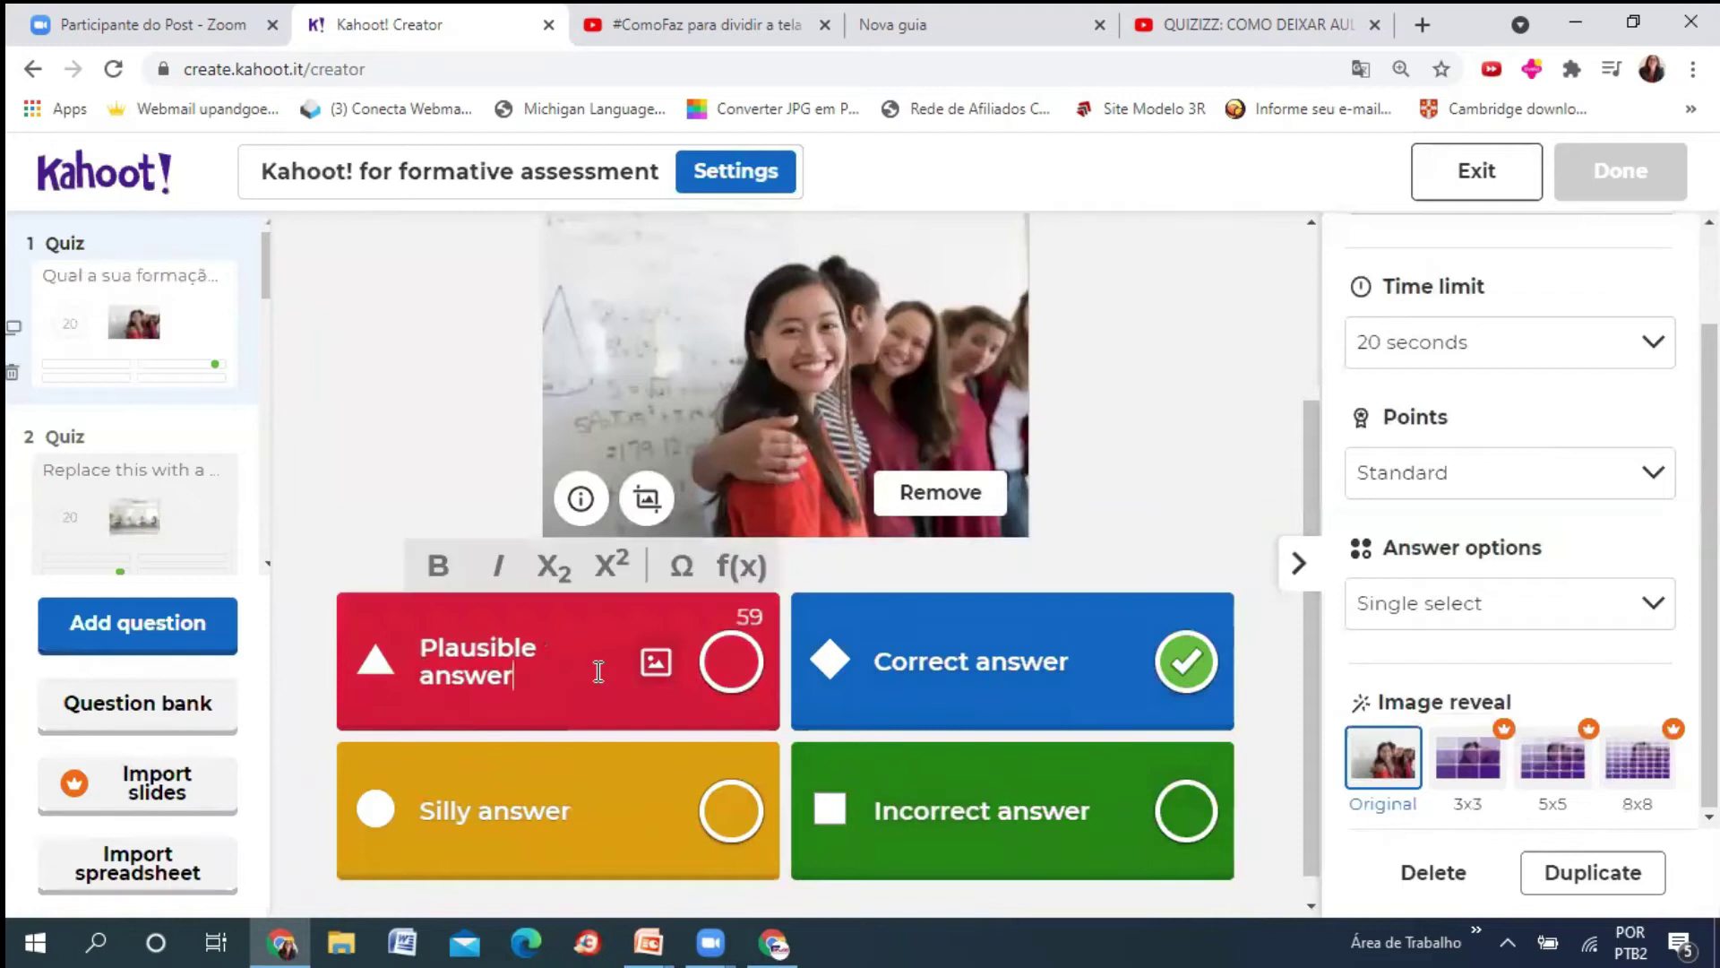
pyautogui.click(731, 661)
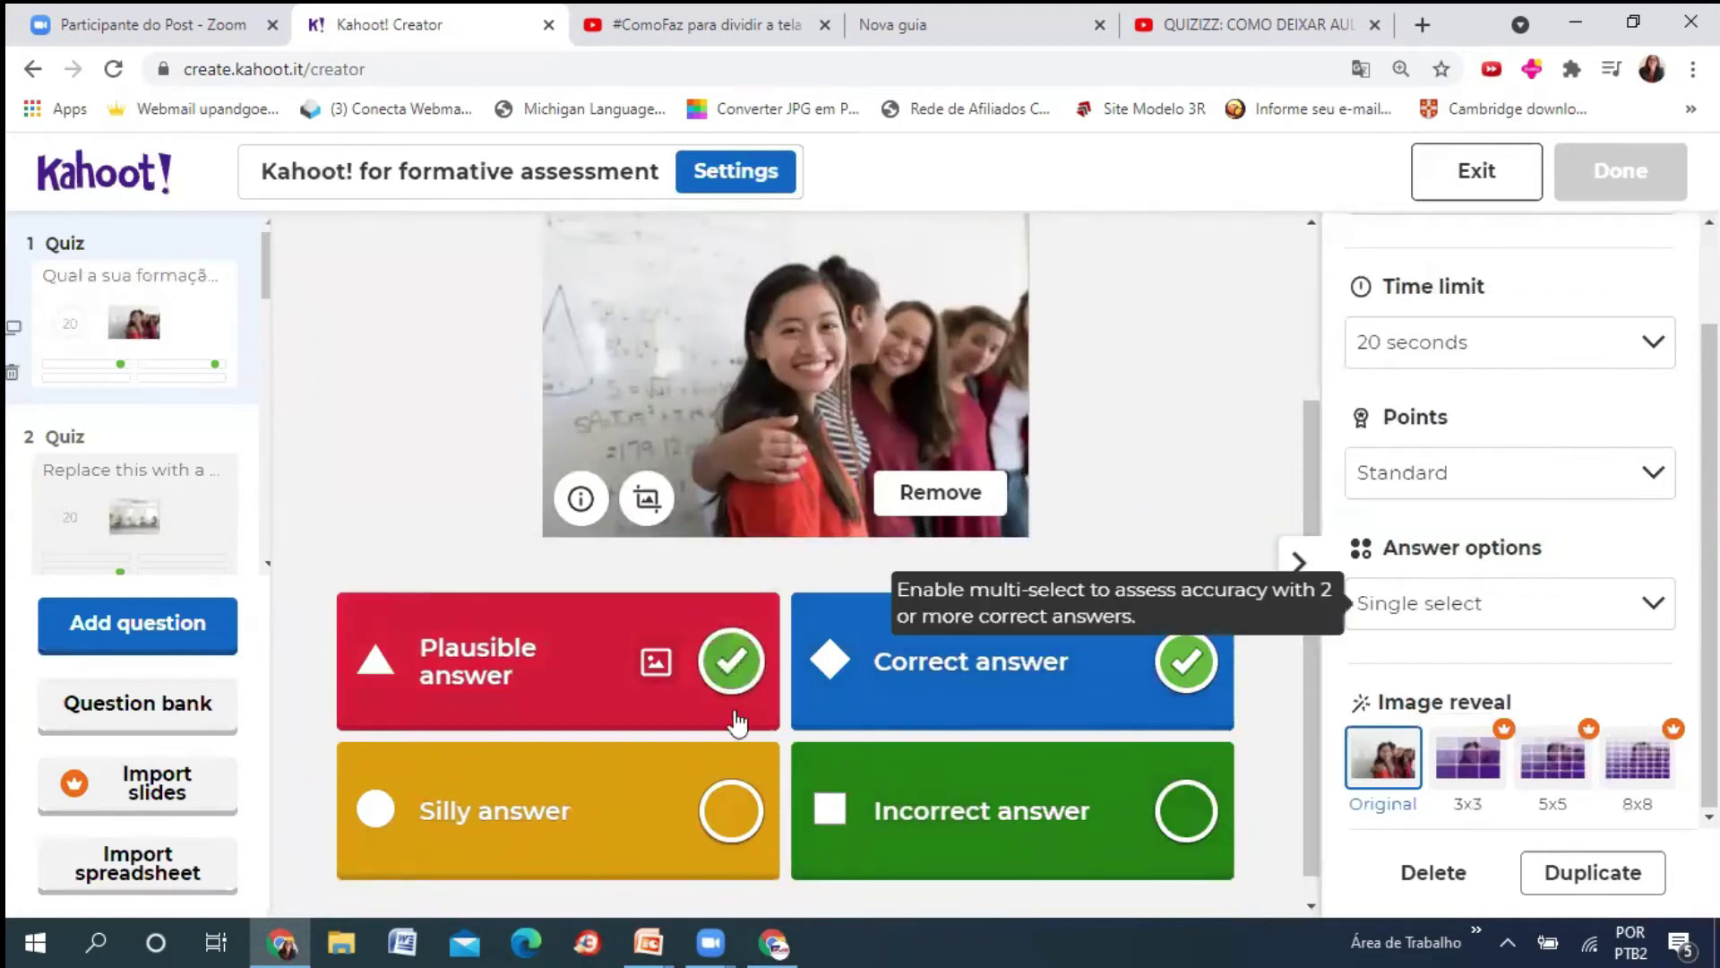
pyautogui.click(606, 801)
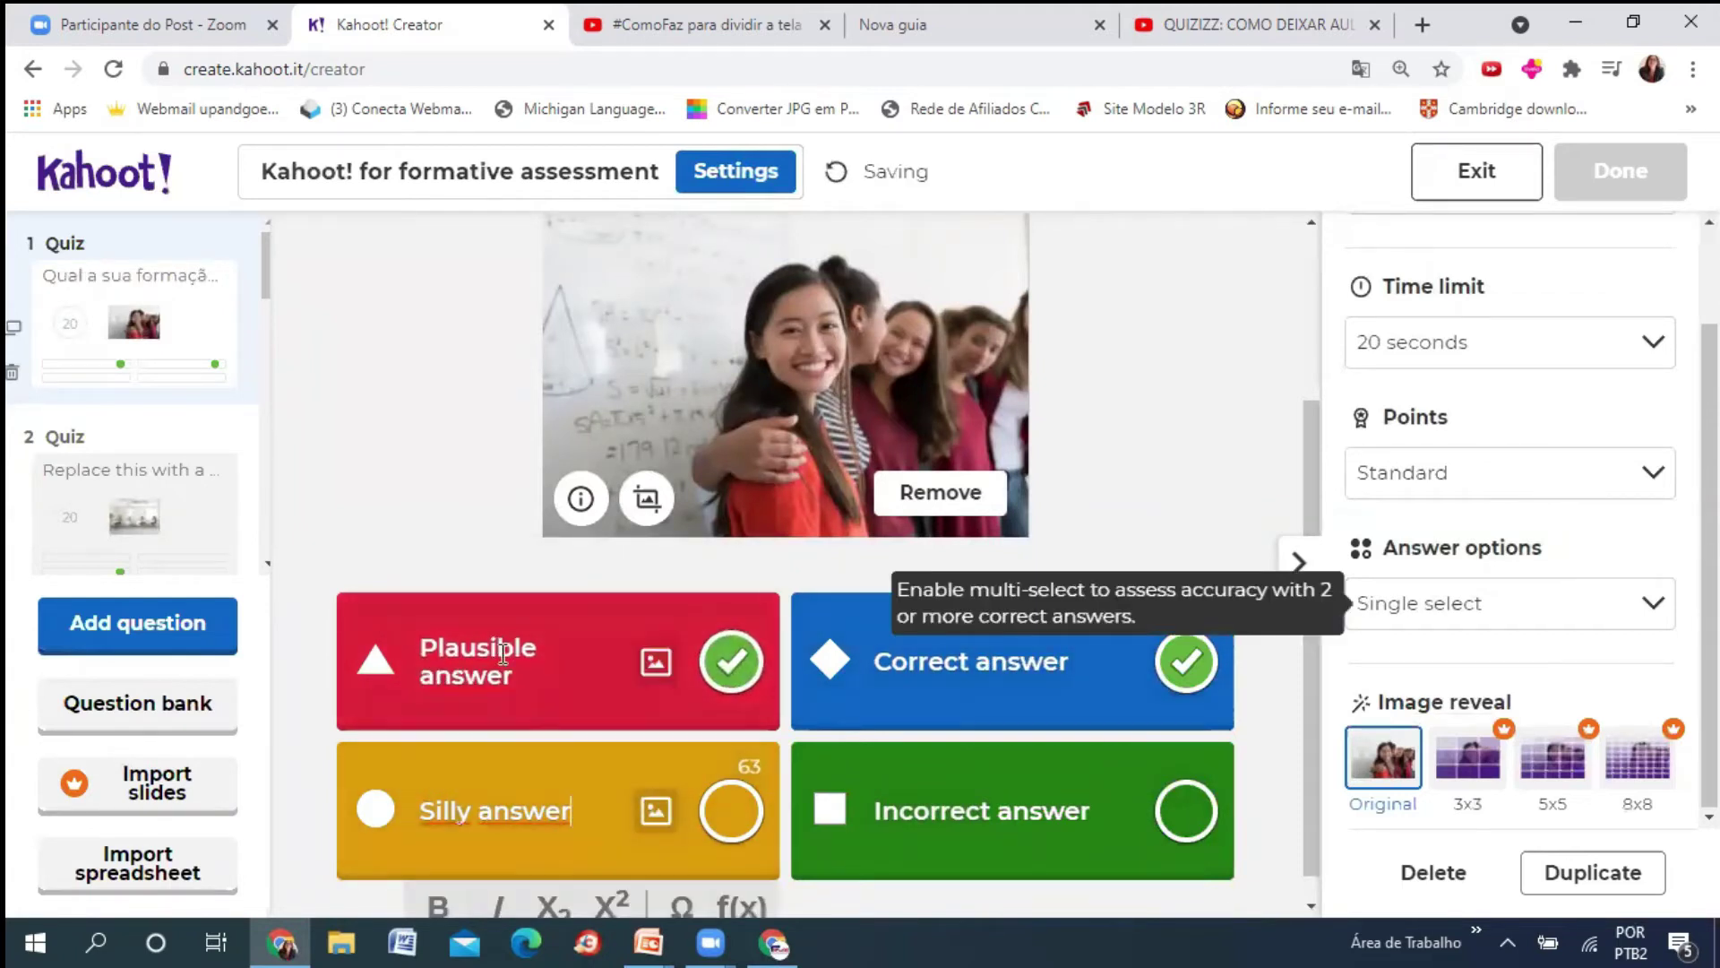
pyautogui.click(502, 650)
pyautogui.write('Pedago')
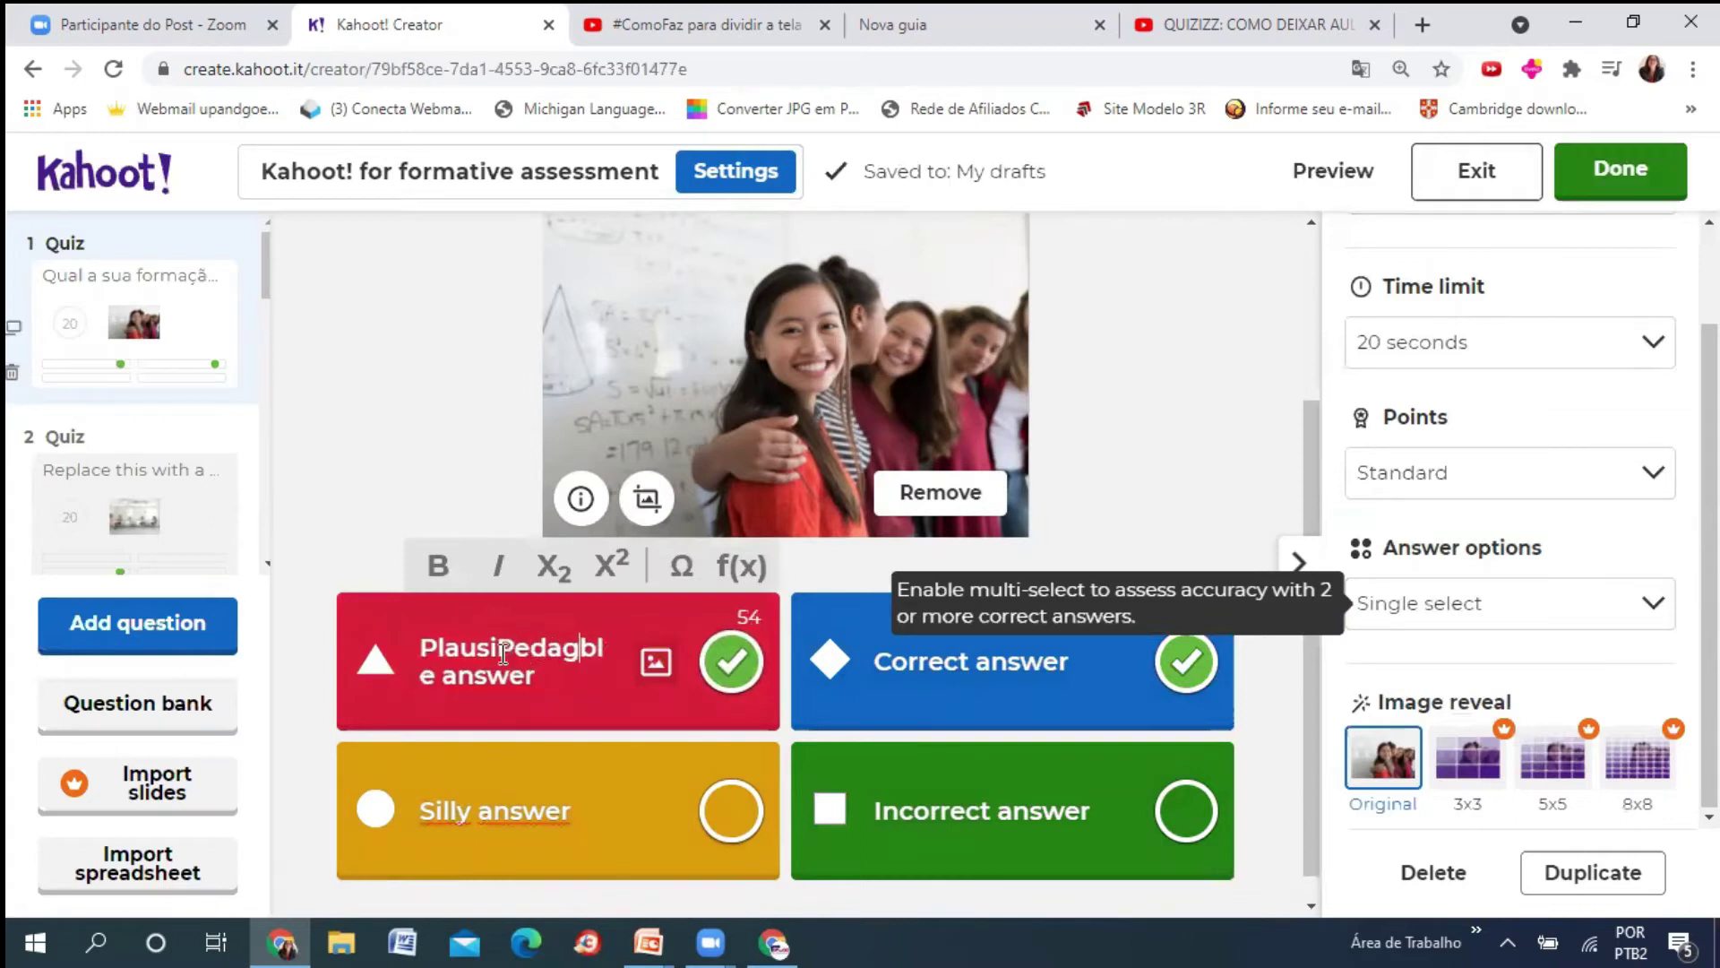
pyautogui.press('BackSpace')
pyautogui.press('BackSpace')
pyautogui.press('BackSpace')
pyautogui.press('BackSpace')
pyautogui.press('BackSpace')
pyautogui.press('BackSpace')
pyautogui.press('BackSpace')
pyautogui.press('BackSpace')
pyautogui.press('BackSpace')
pyautogui.press('BackSpace')
pyautogui.press('BackSpace')
pyautogui.press('BackSpace')
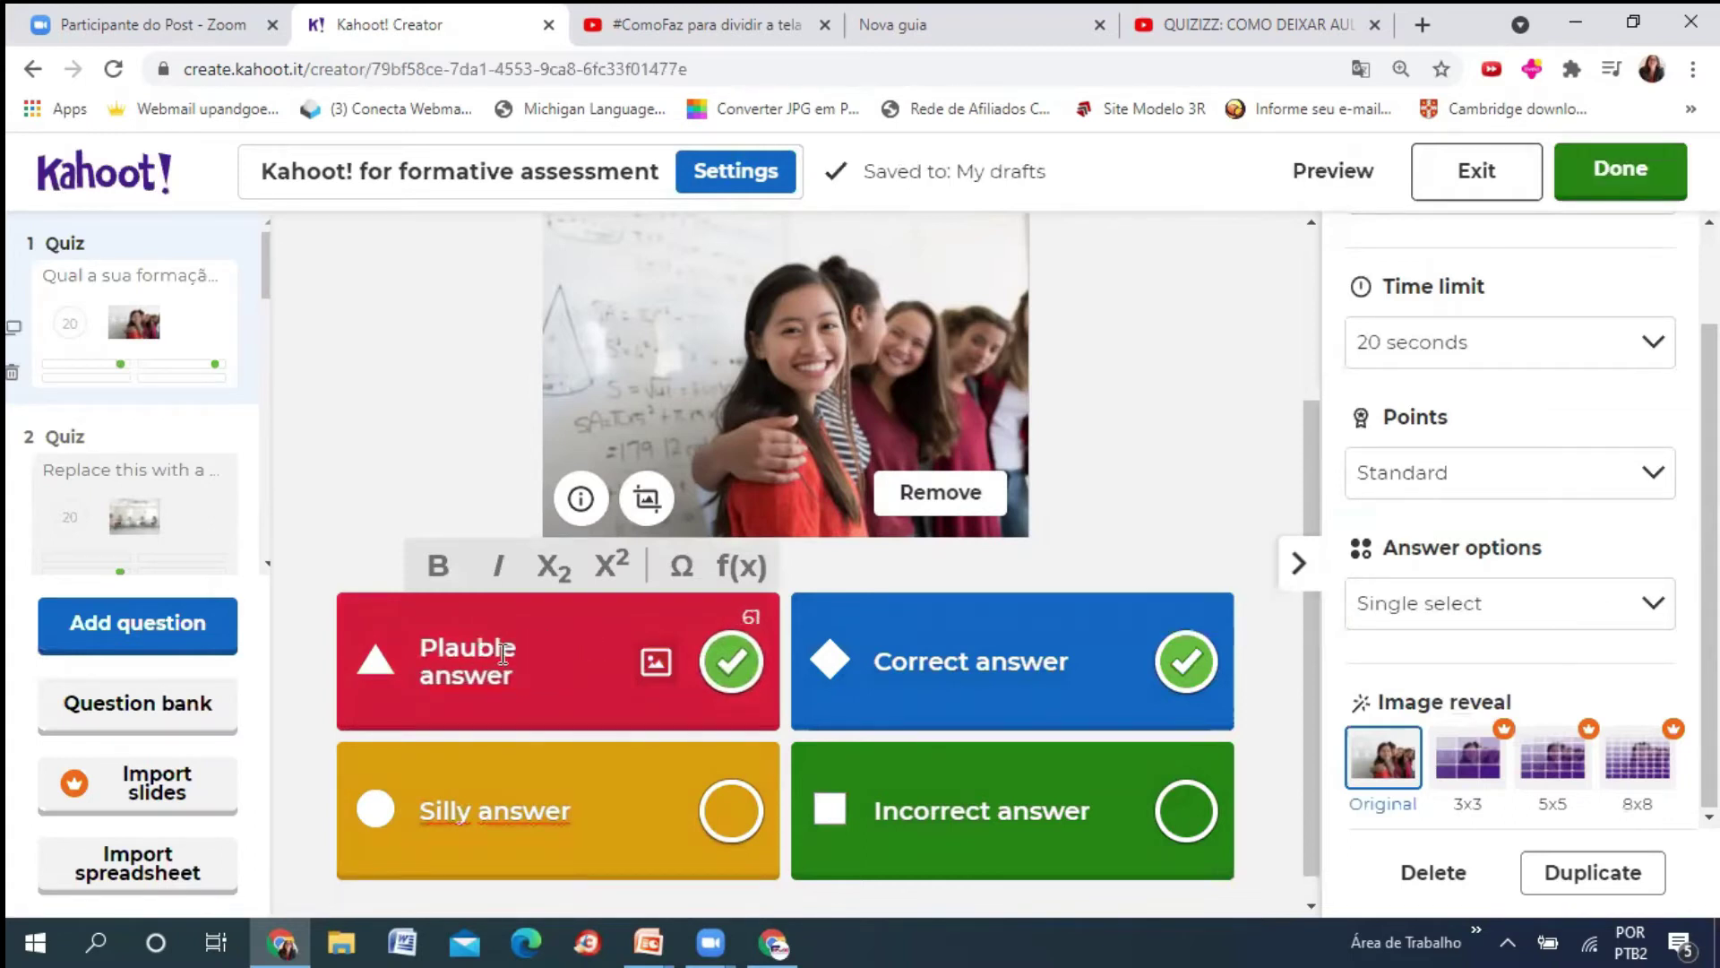
pyautogui.write('Pedagogia')
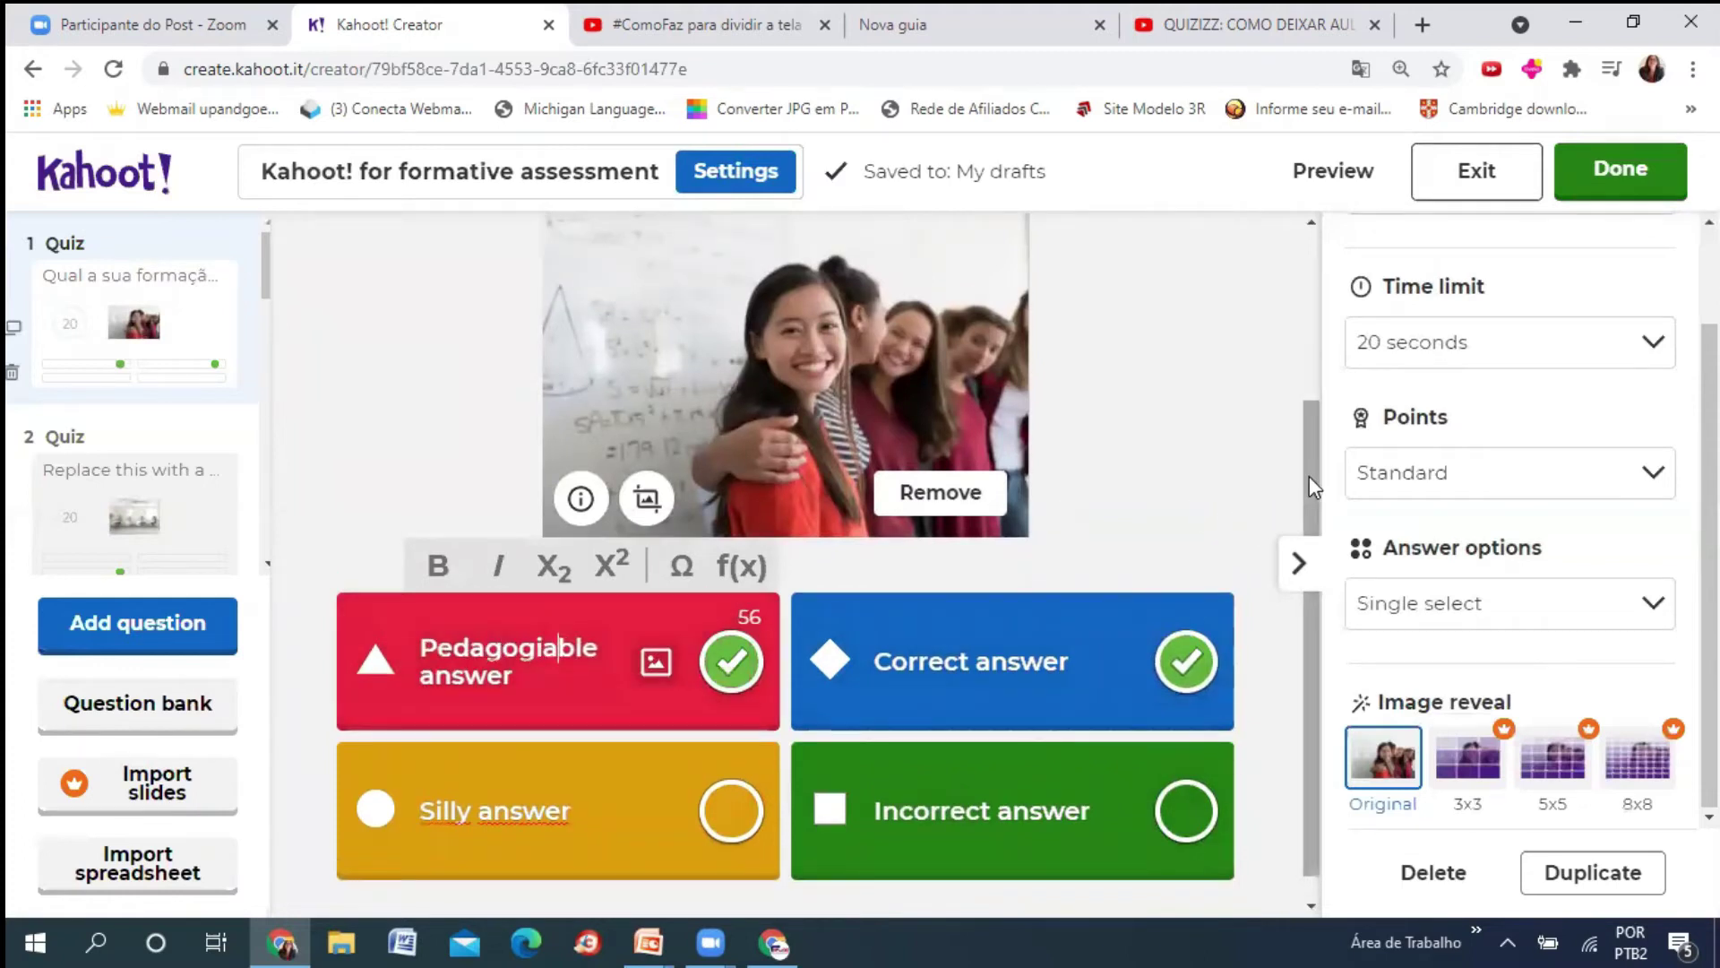
# - Change 'sua' to 'minha' in the question text
pyautogui.click(1306, 353)
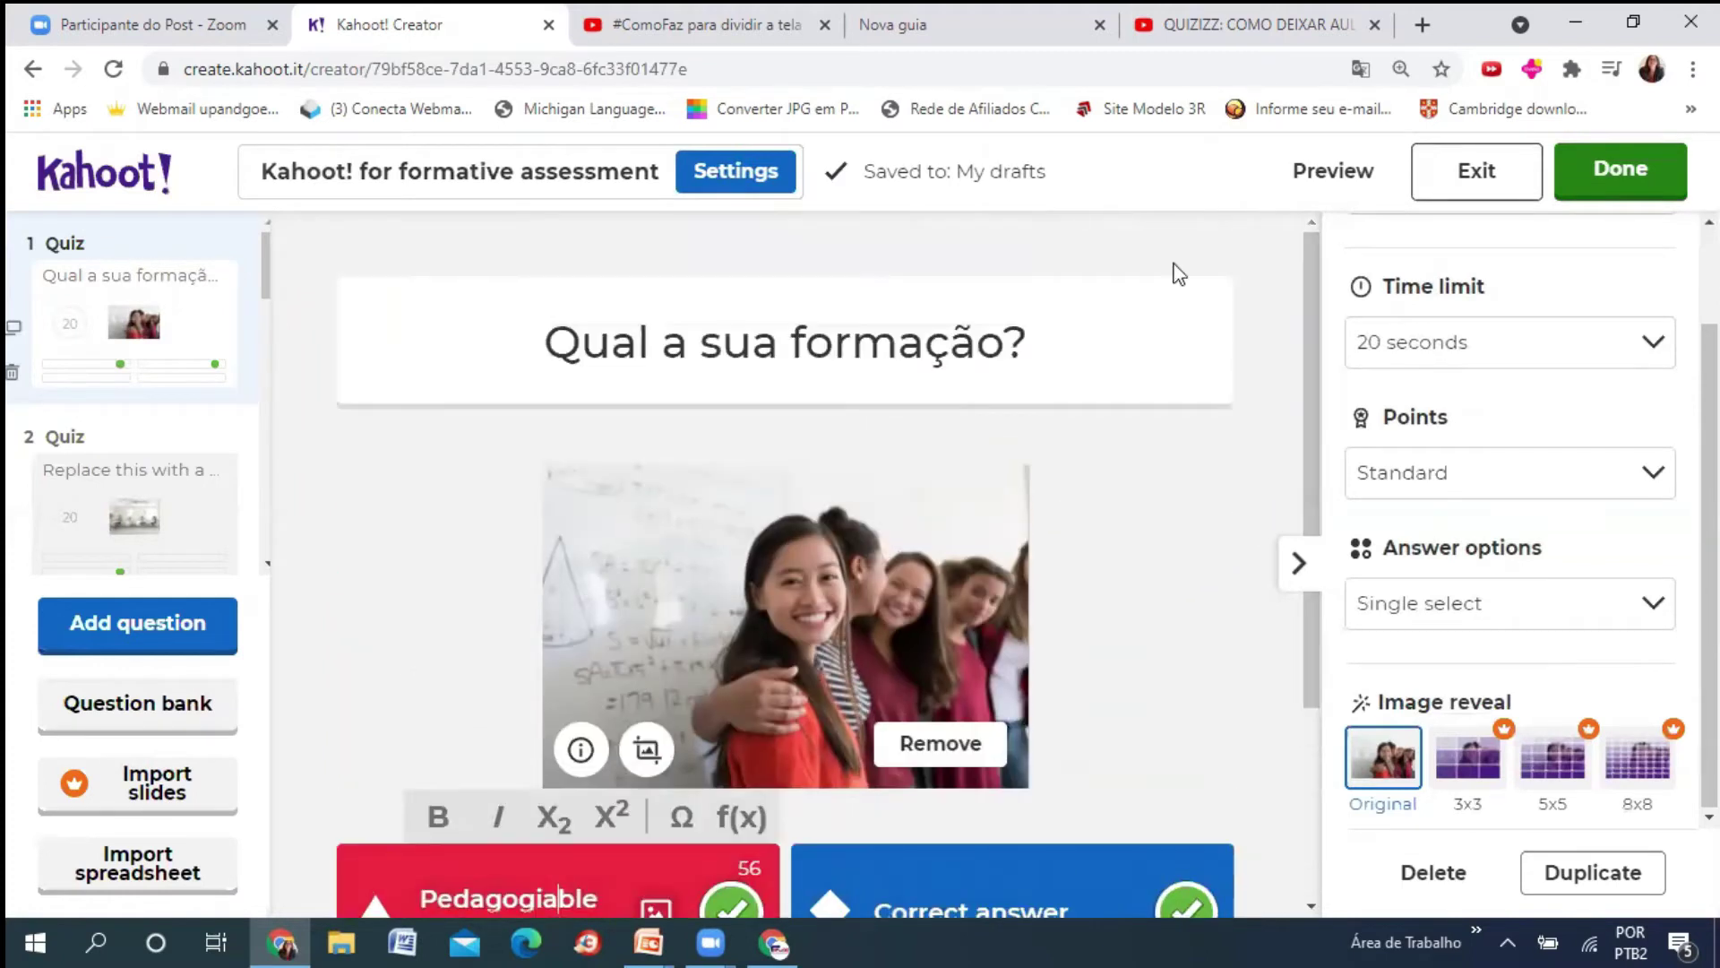
pyautogui.doubleClick(731, 343)
pyautogui.write('minha')
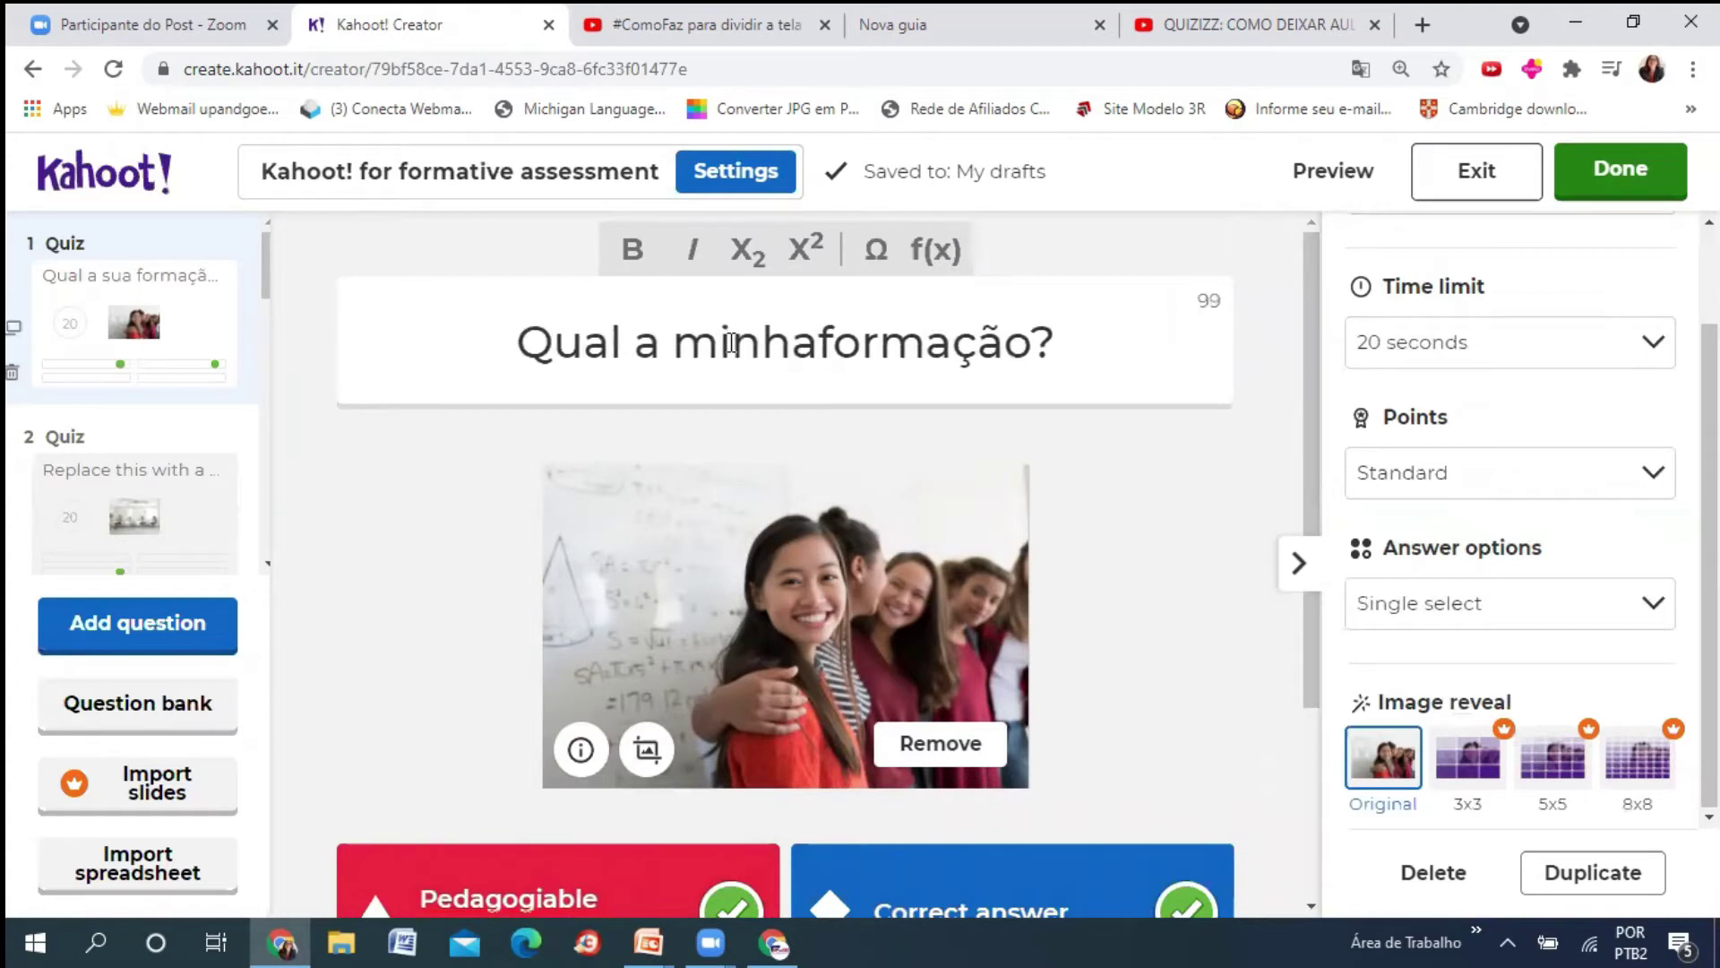
# - Fix the red answer's leftover characters so it reads 'Pedagogia'
pyautogui.scroll(-3, 1299, 479)
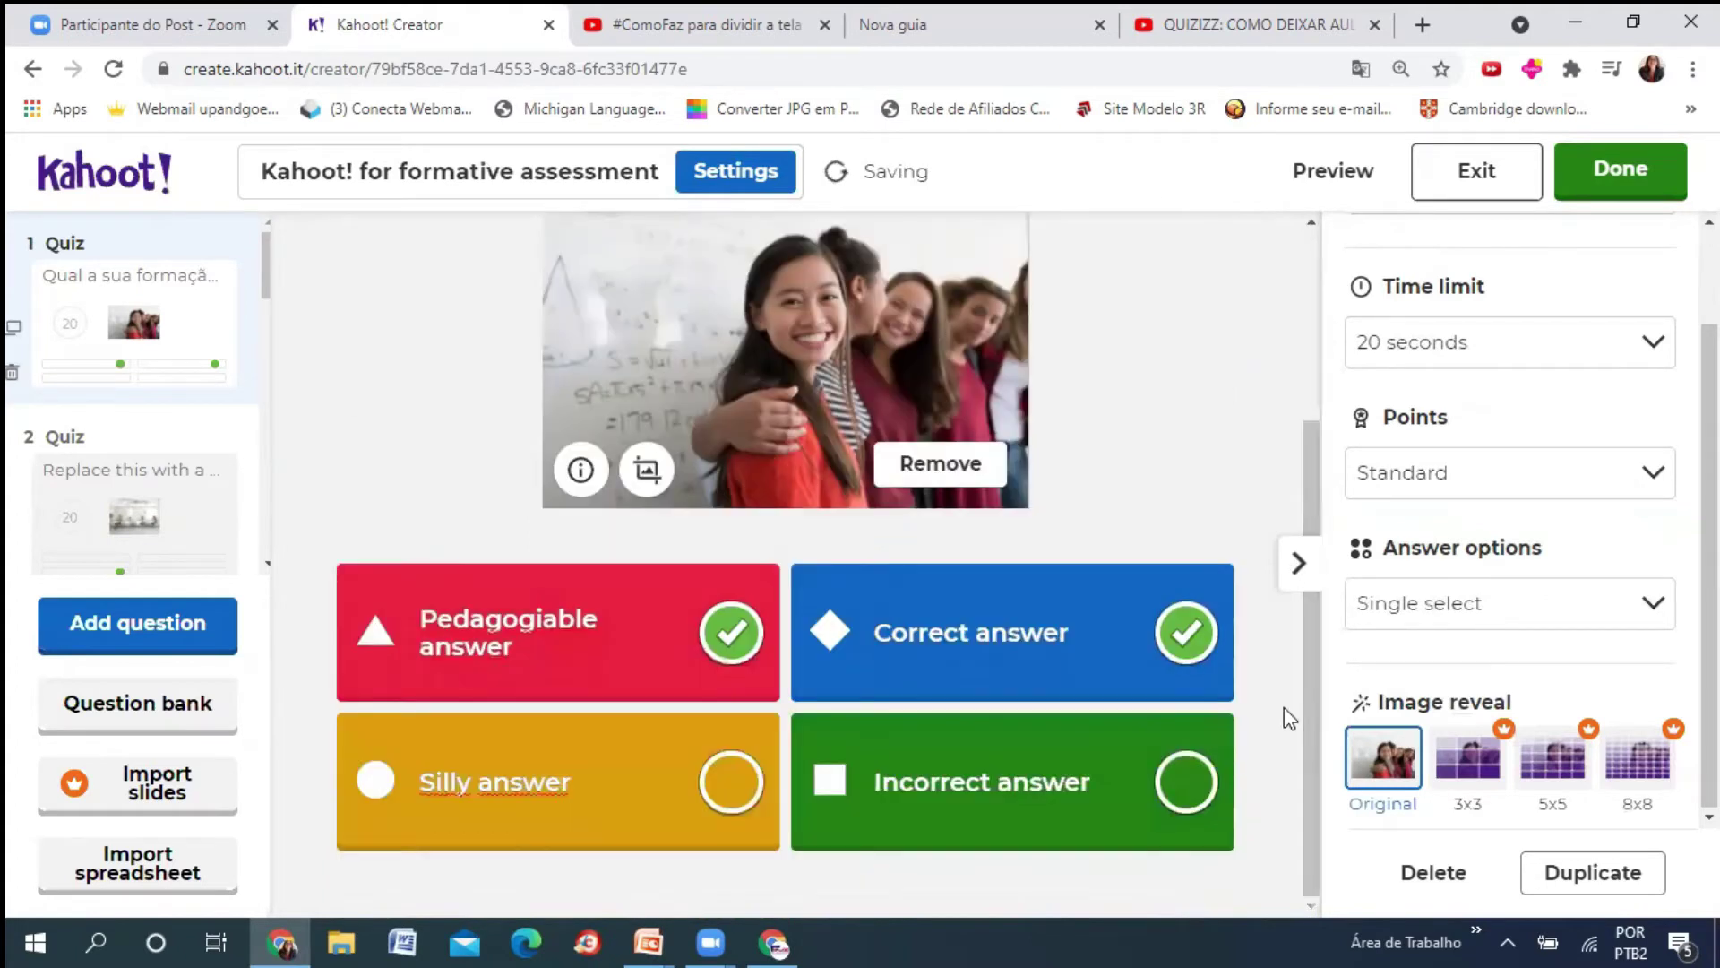
pyautogui.click(540, 655)
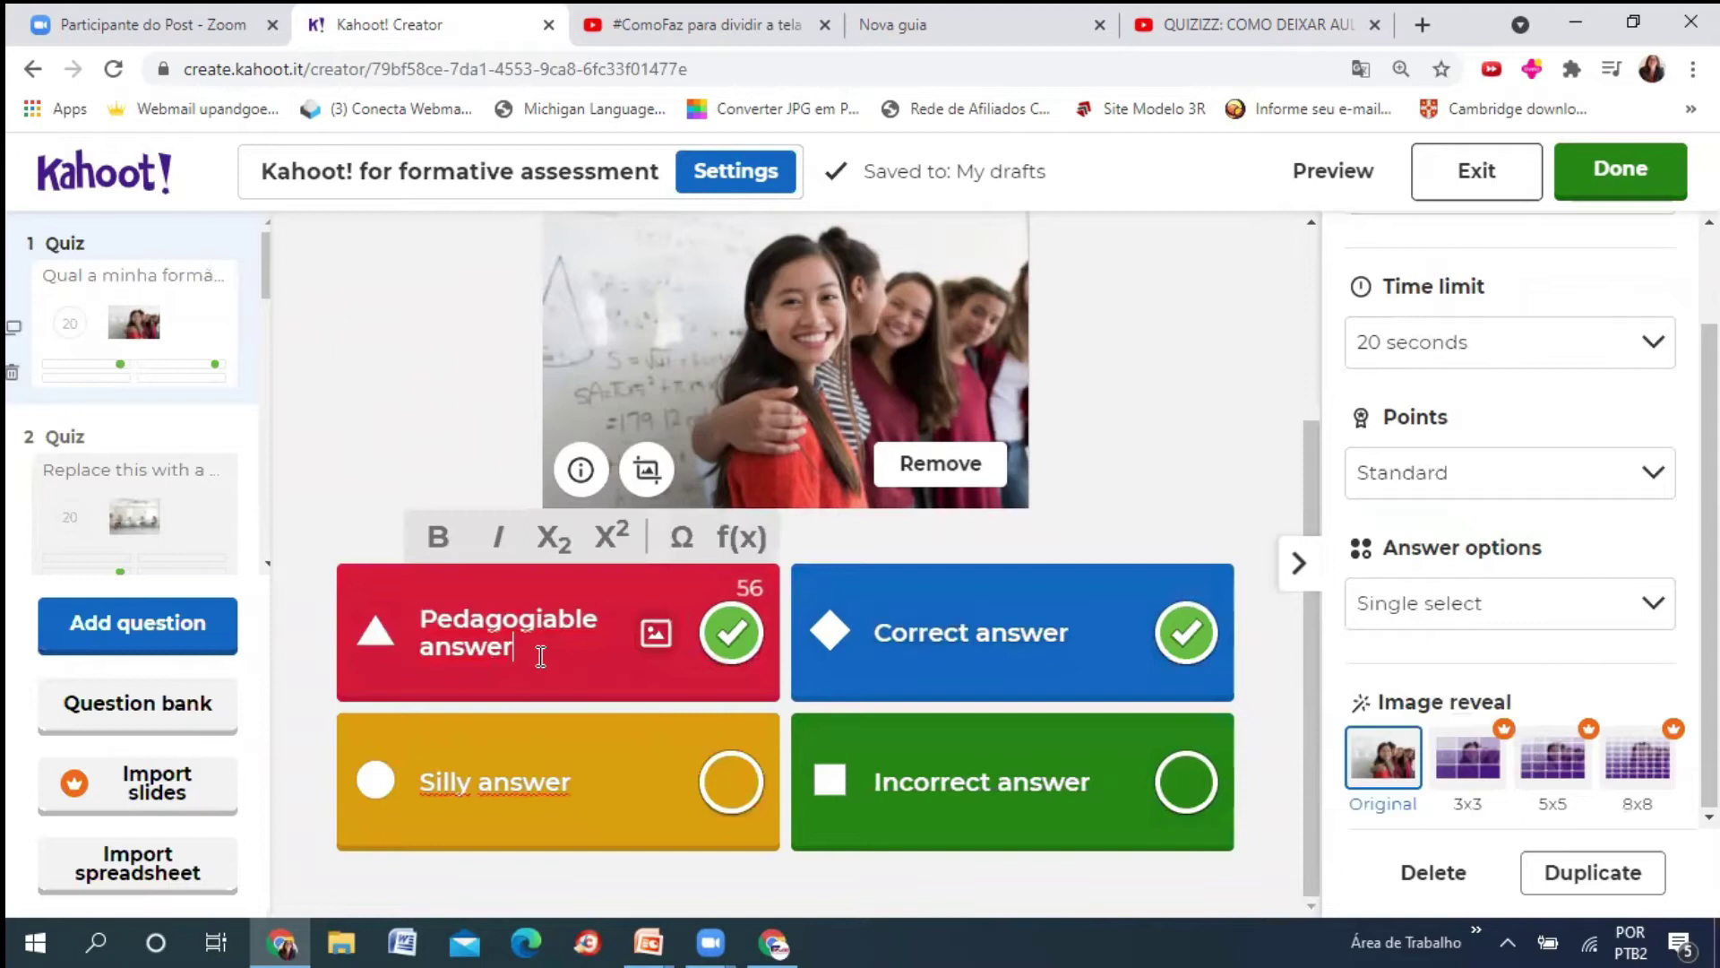
pyautogui.press('BackSpace')
pyautogui.press('BackSpace')
pyautogui.press('BackSpace')
pyautogui.press('BackSpace')
pyautogui.press('BackSpace')
pyautogui.press('BackSpace')
pyautogui.press('BackSpace')
pyautogui.press('BackSpace')
pyautogui.press('BackSpace')
pyautogui.press('BackSpace')
pyautogui.press('BackSpace')
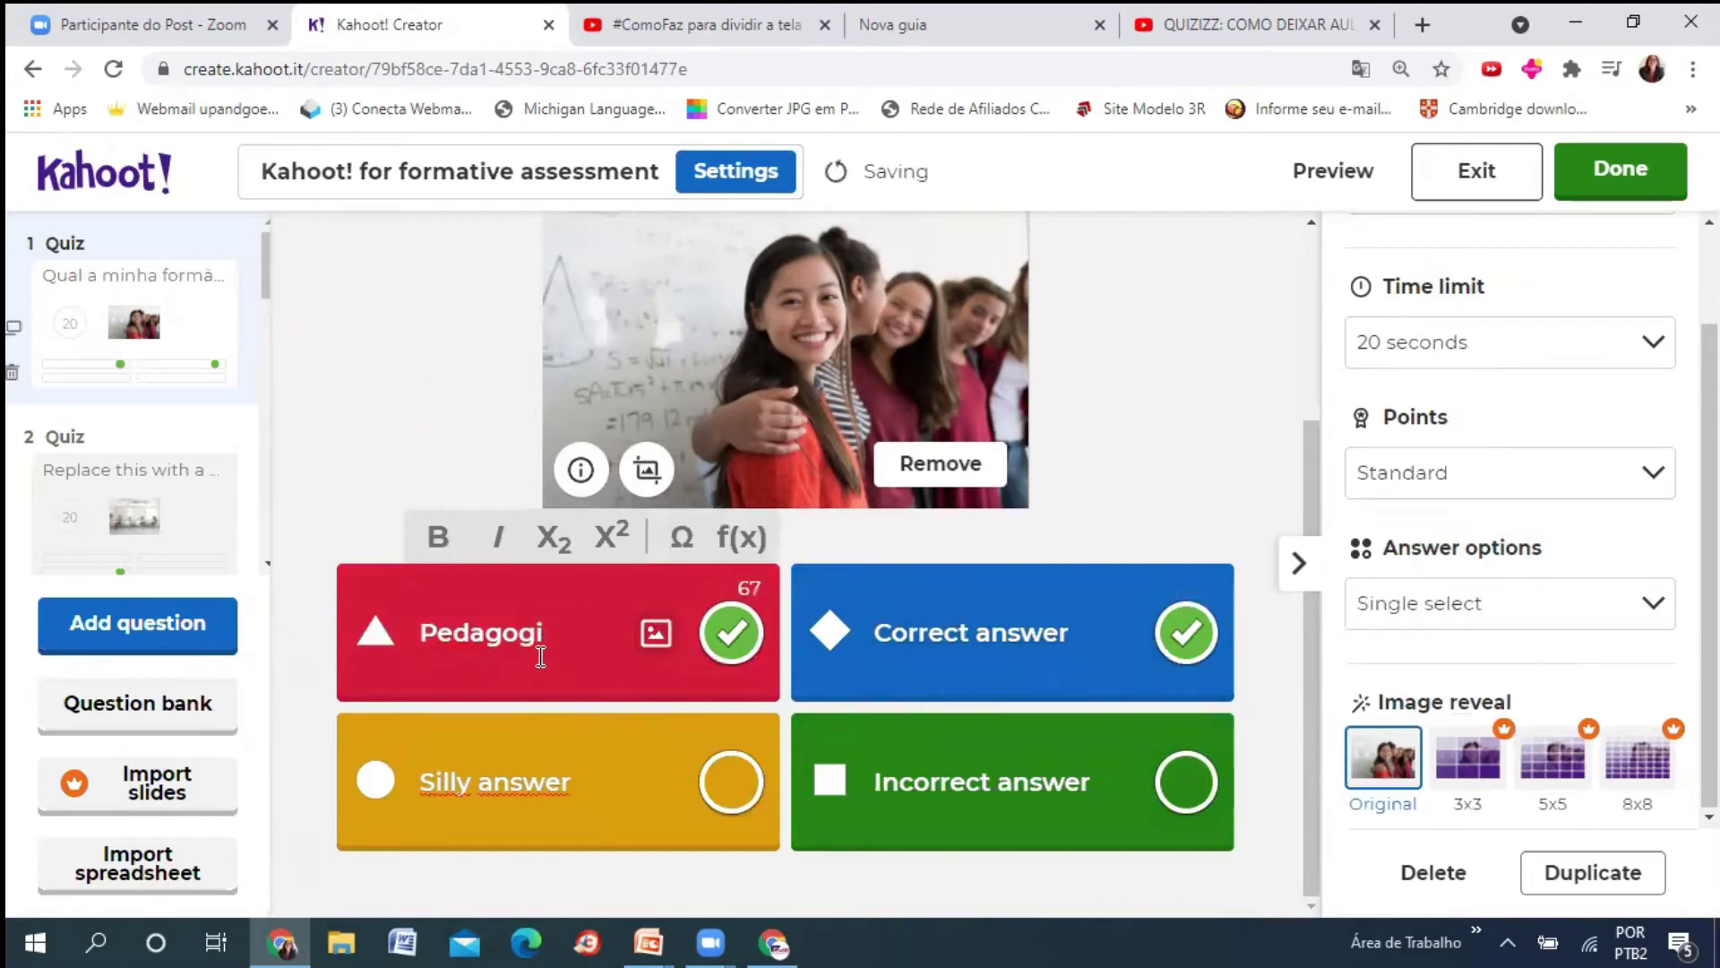
pyautogui.write('a')
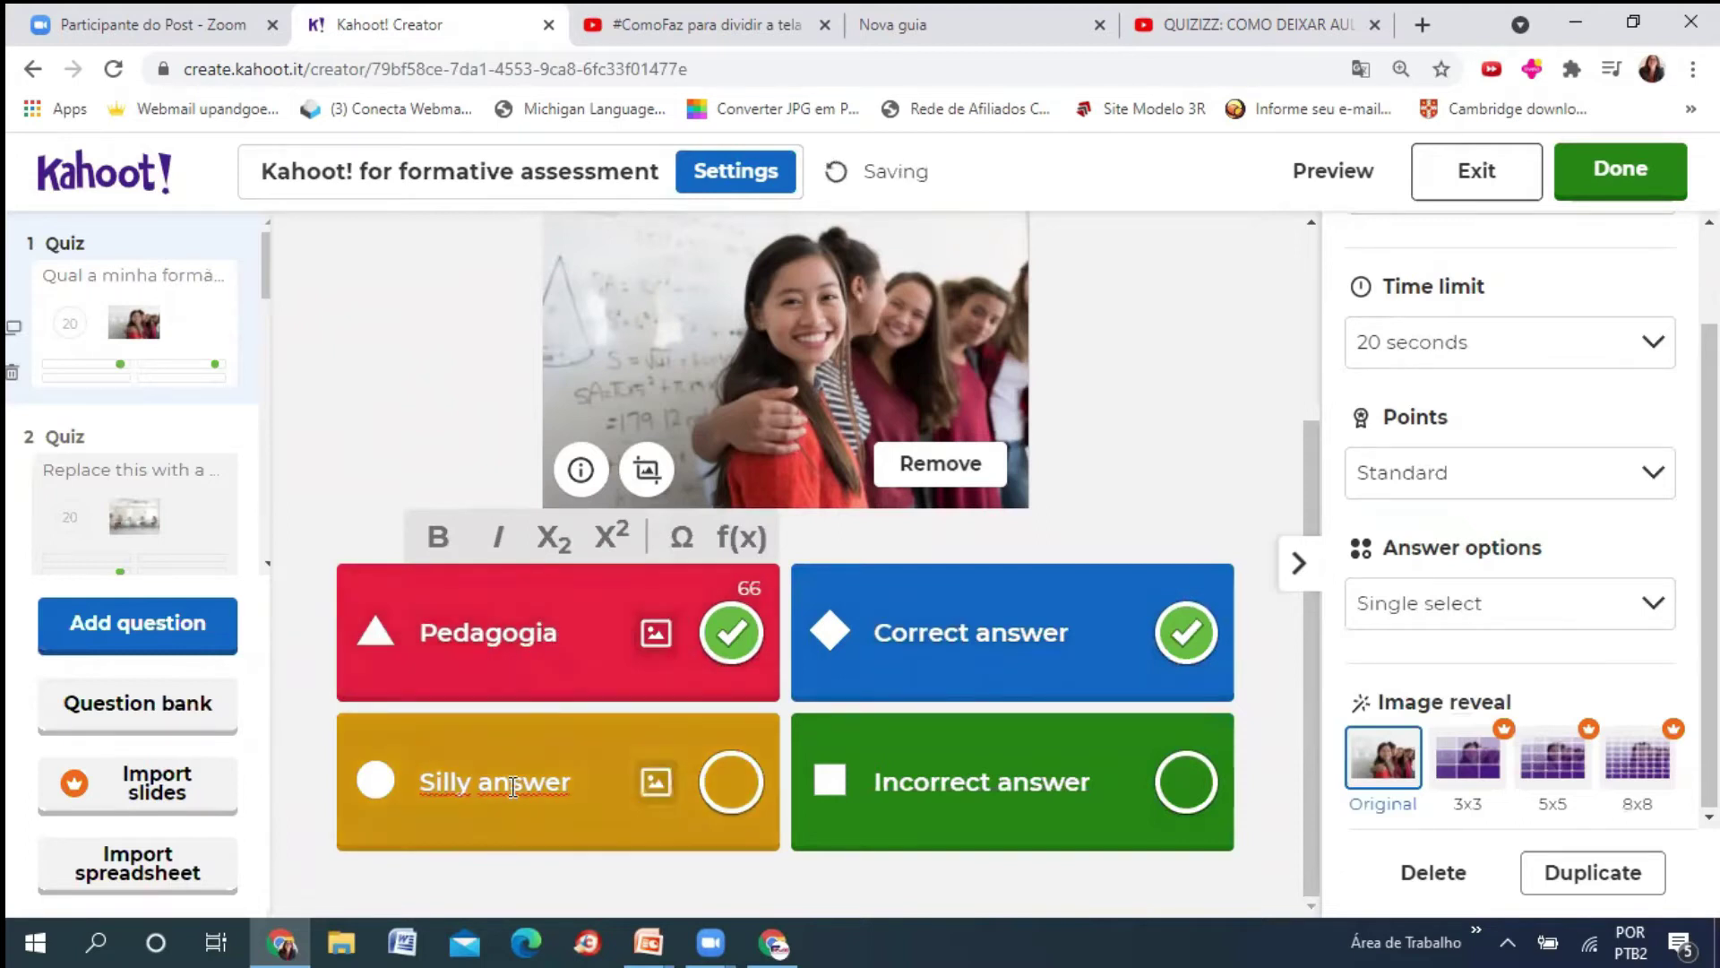
# - Rename the yellow answer to 'Filosofia', clearing the leftover placeholder text
pyautogui.click(512, 786)
pyautogui.write('Filosofia')
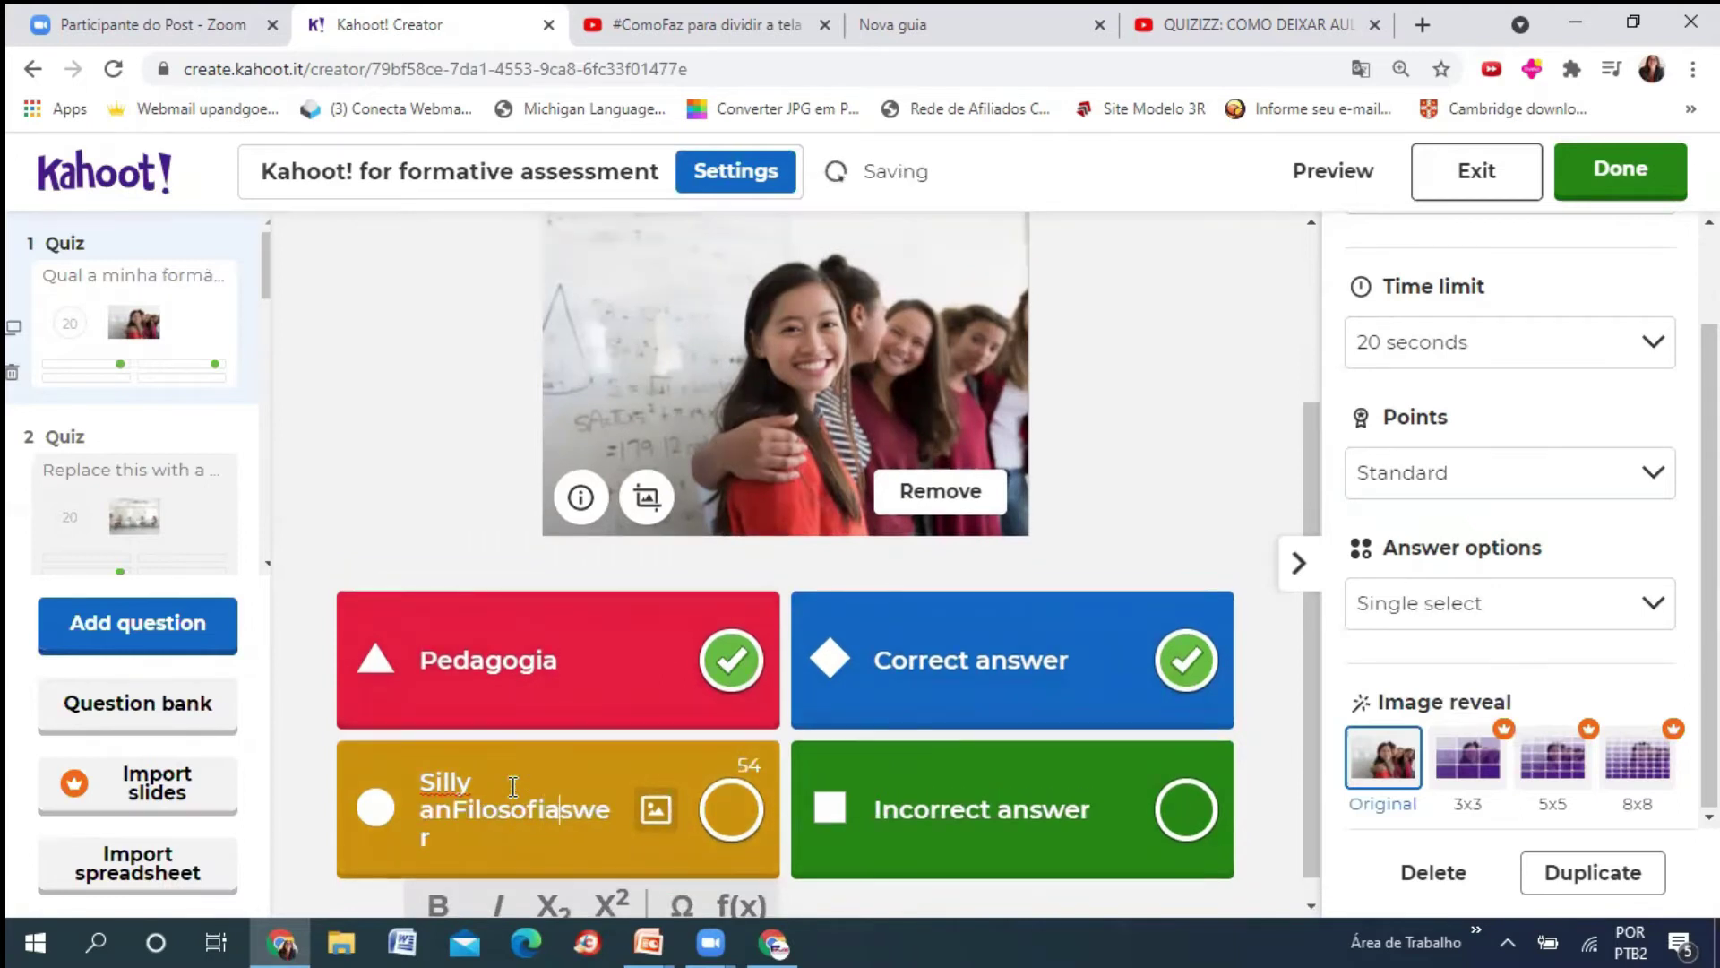
pyautogui.press('Delete')
pyautogui.press('Delete')
pyautogui.press('Delete')
pyautogui.press('Delete')
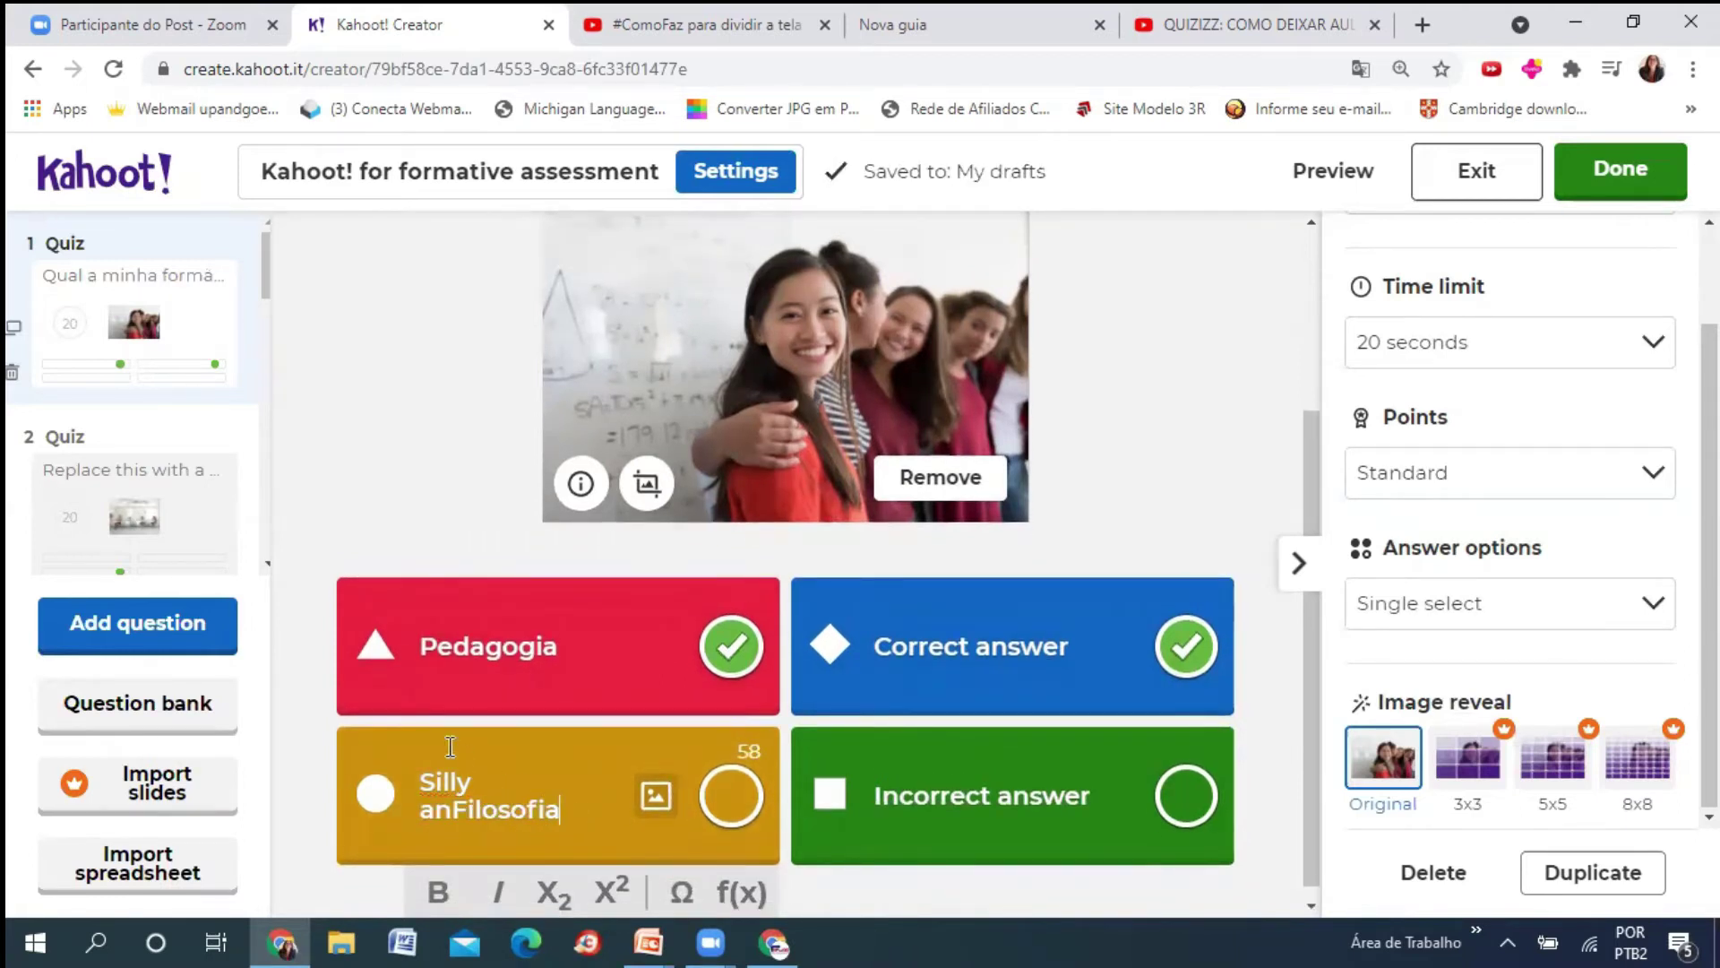
pyautogui.press('BackSpace')
pyautogui.press('BackSpace')
pyautogui.press('BackSpace')
pyautogui.press('BackSpace')
pyautogui.press('BackSpace')
pyautogui.press('BackSpace')
pyautogui.press('BackSpace')
pyautogui.press('BackSpace')
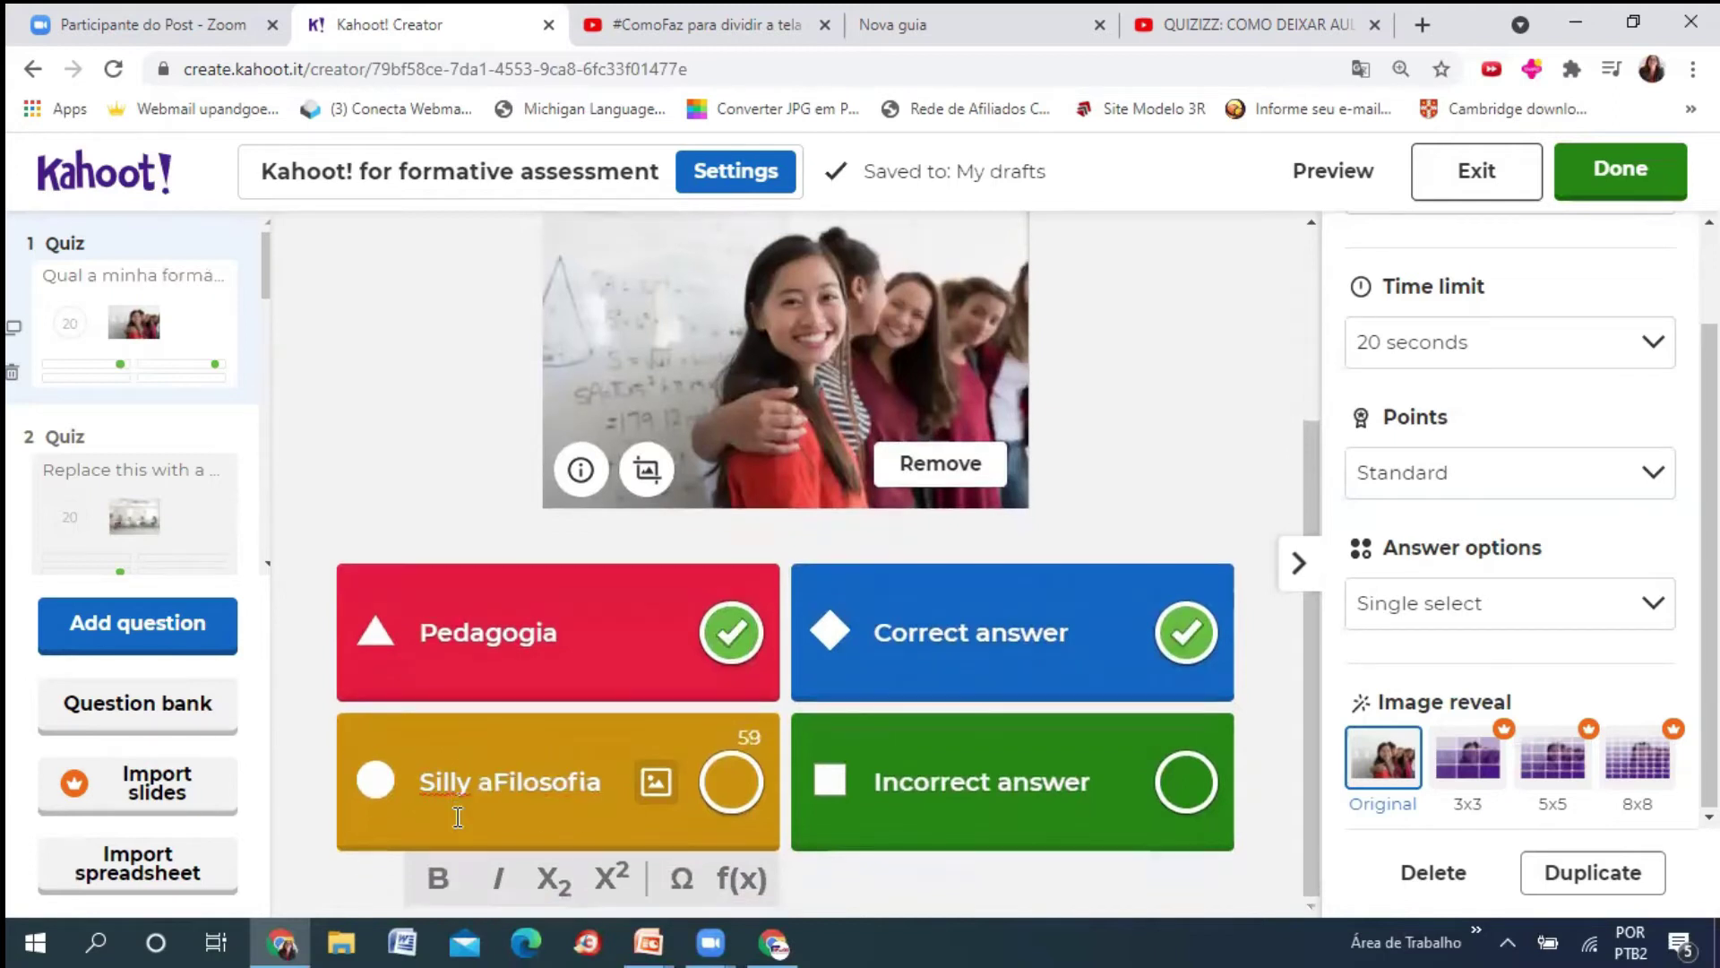
pyautogui.click(905, 631)
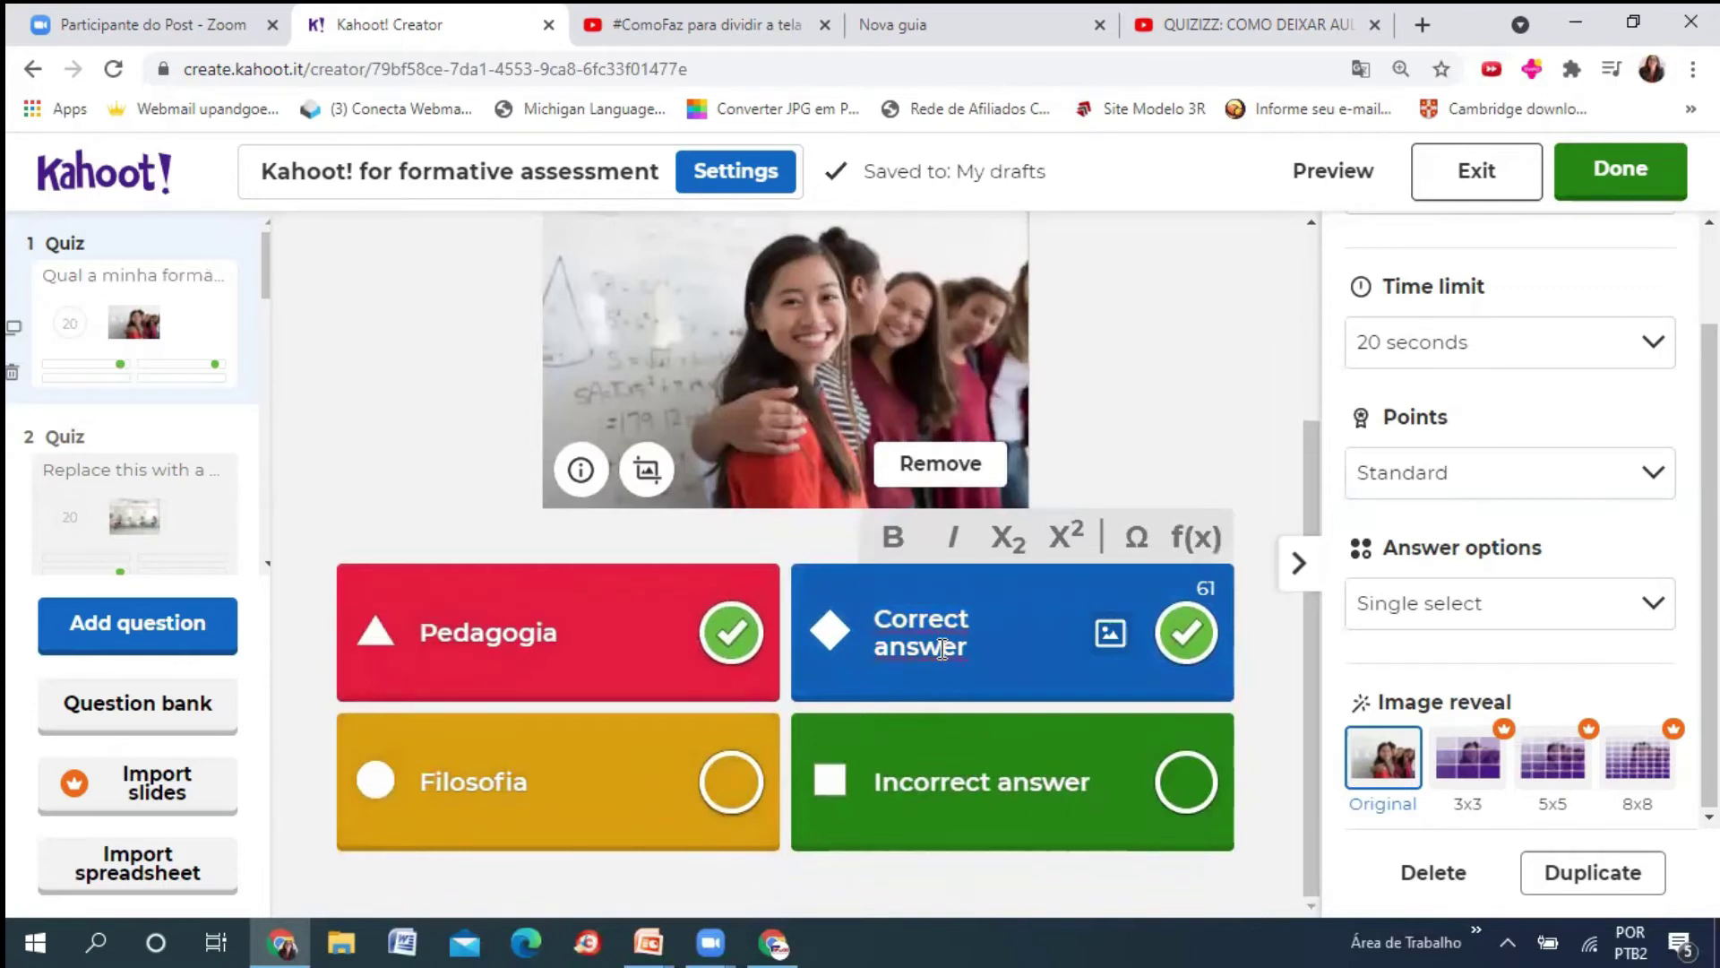
# - Unmark the blue answer as correct and rename it to 'Letras'
pyautogui.click(1179, 654)
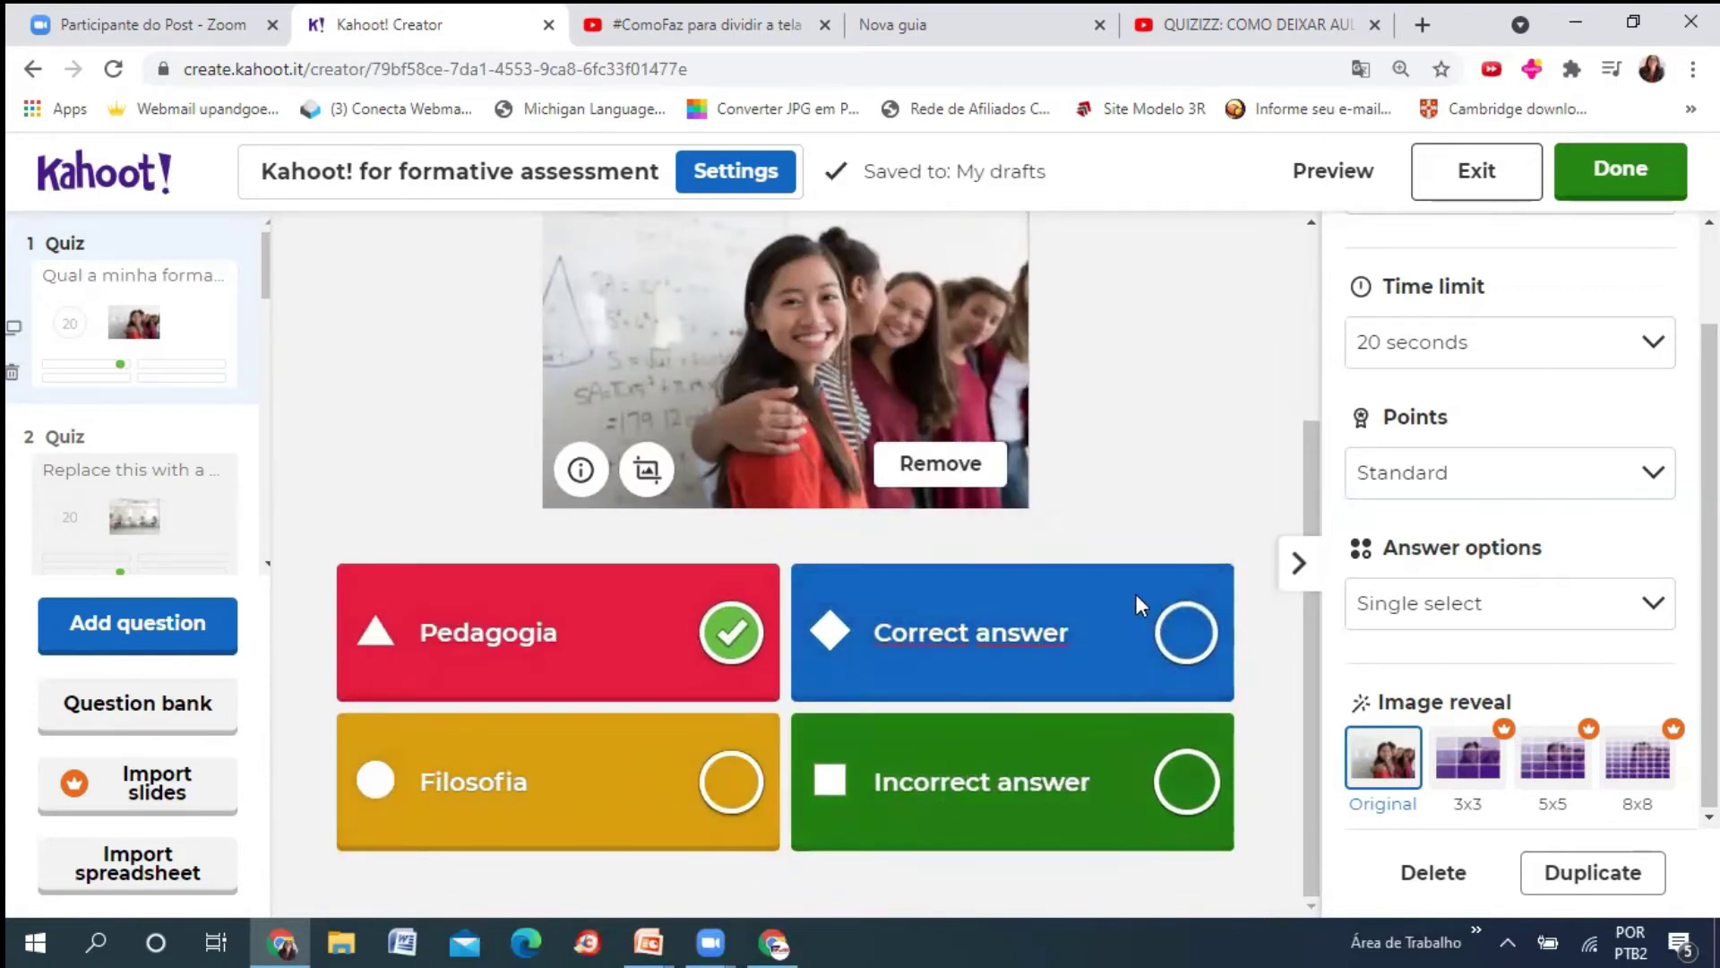
pyautogui.click(964, 615)
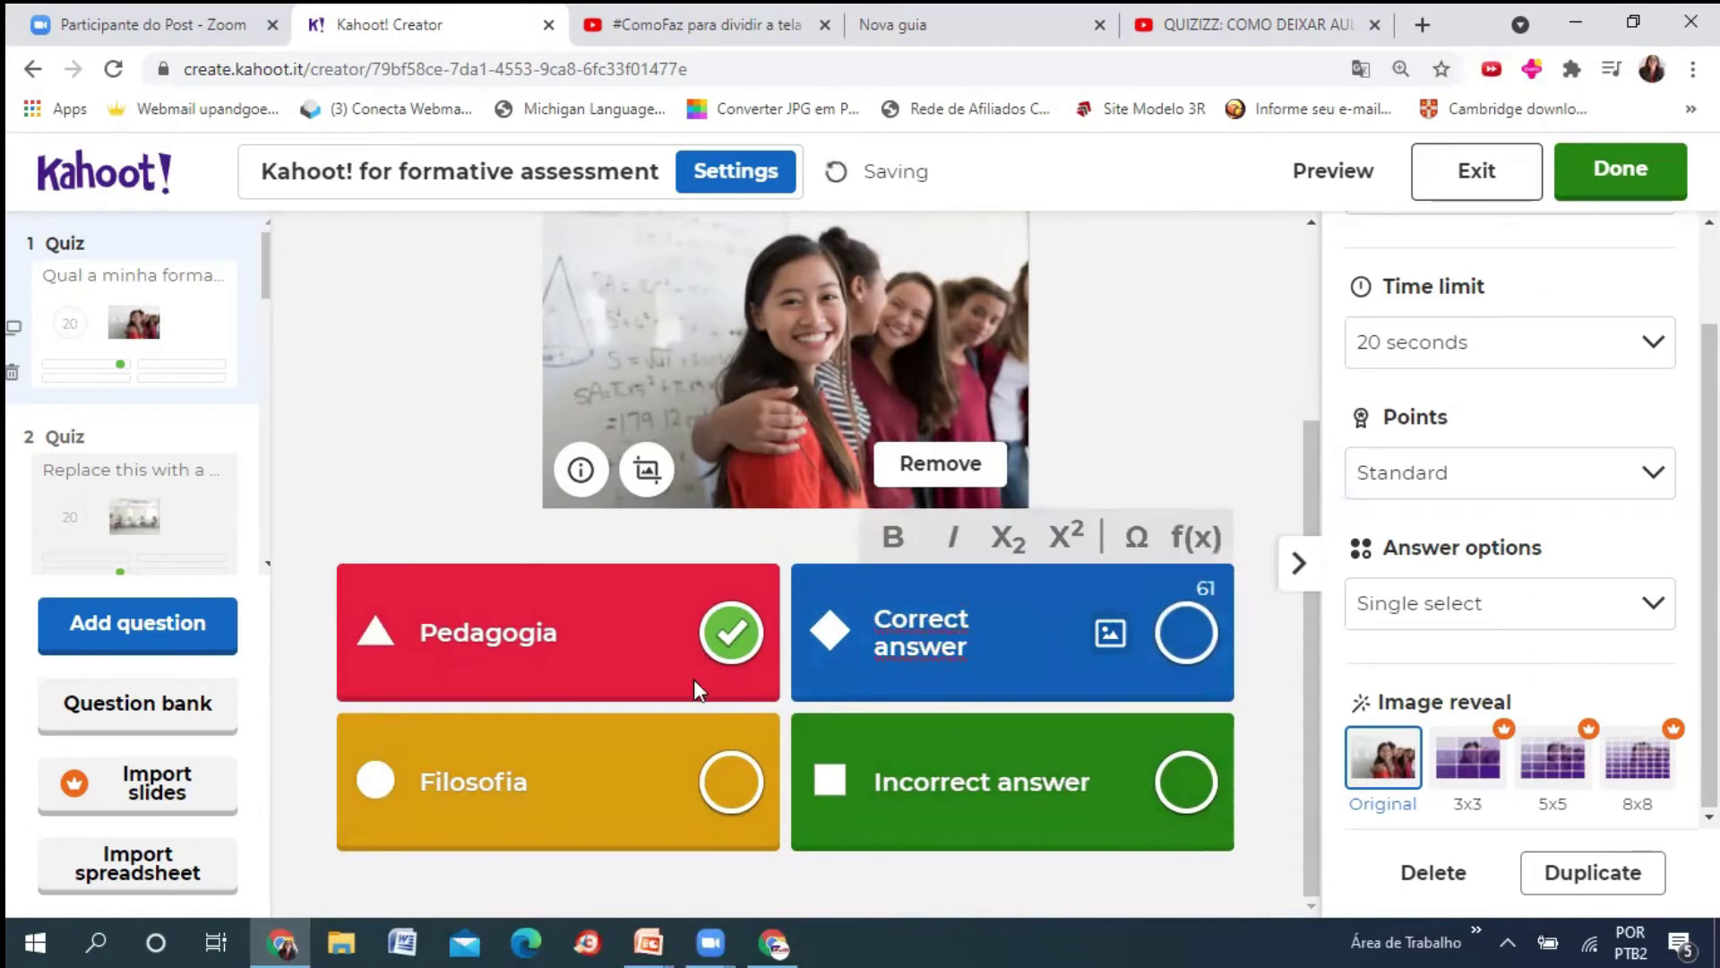
pyautogui.click(1188, 634)
pyautogui.click(1187, 631)
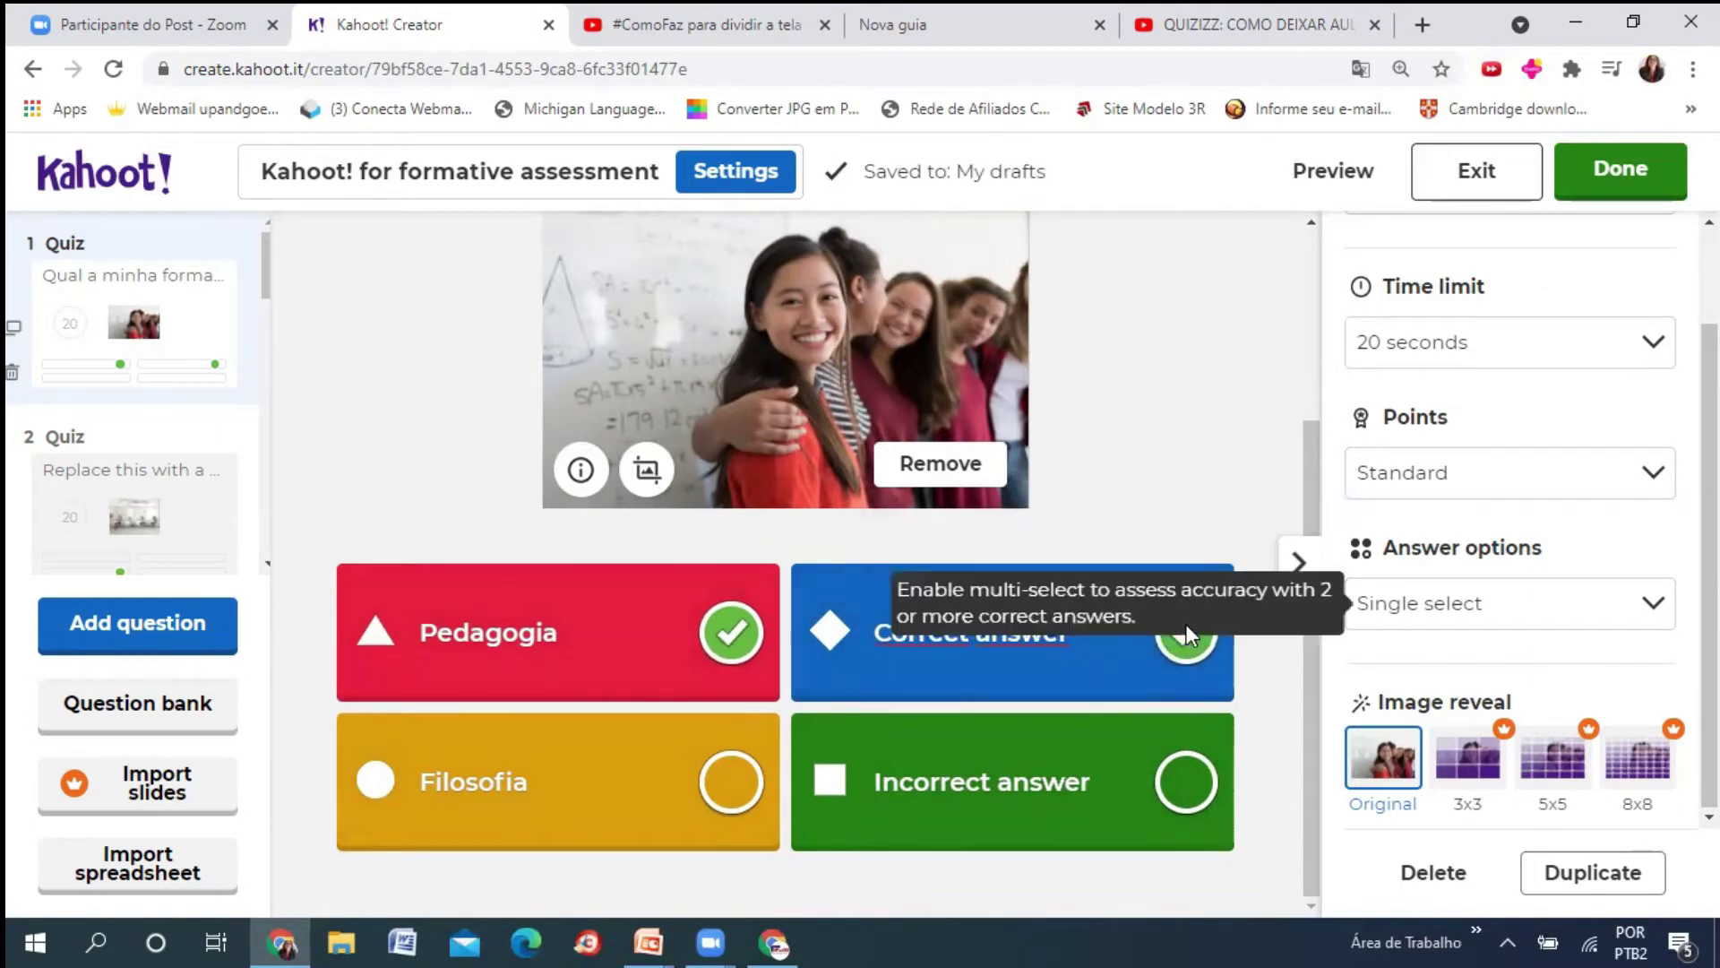
pyautogui.click(1187, 651)
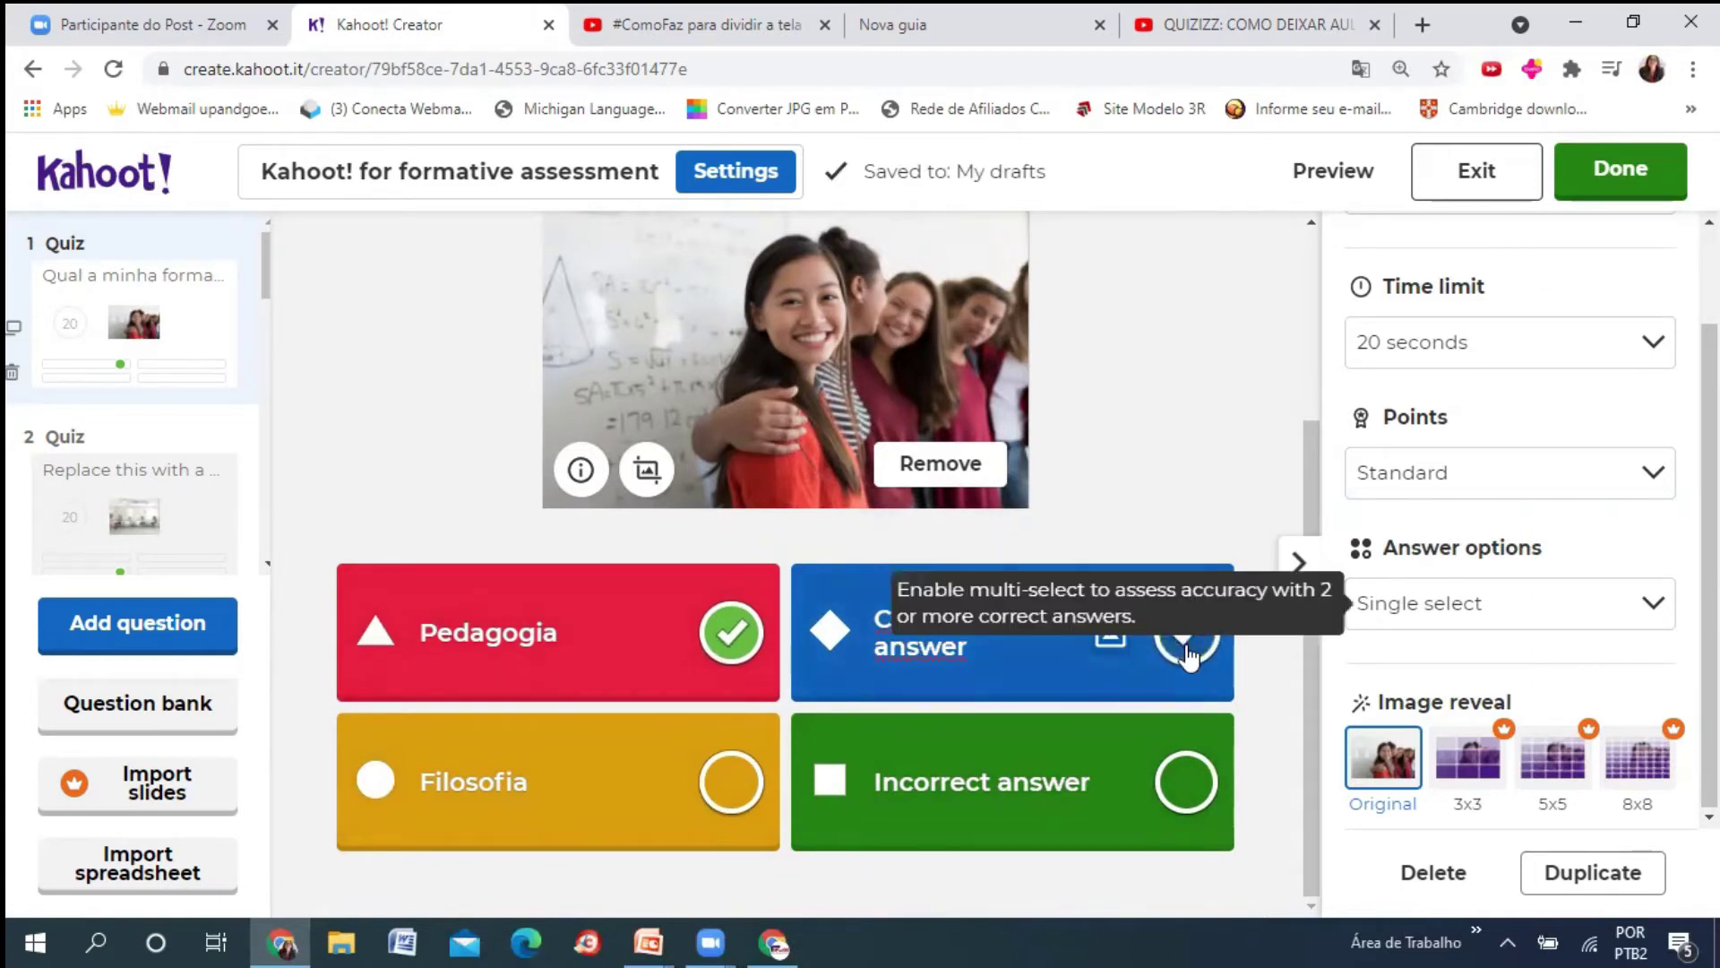
pyautogui.click(968, 643)
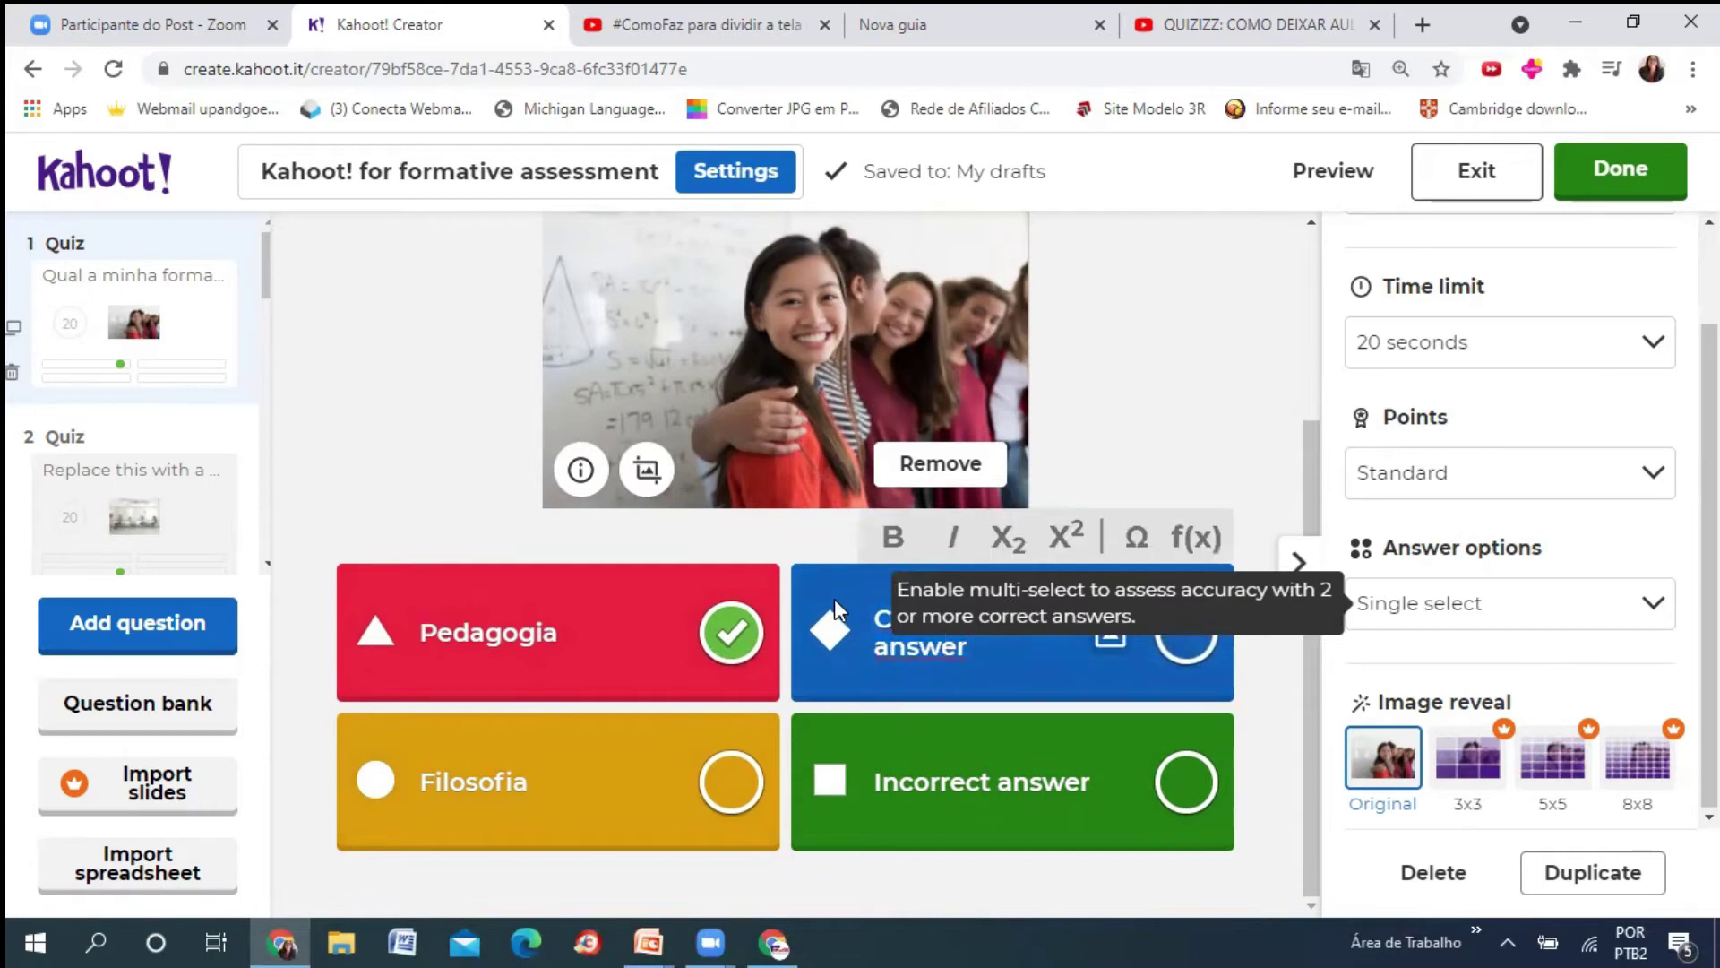
pyautogui.write('Letras')
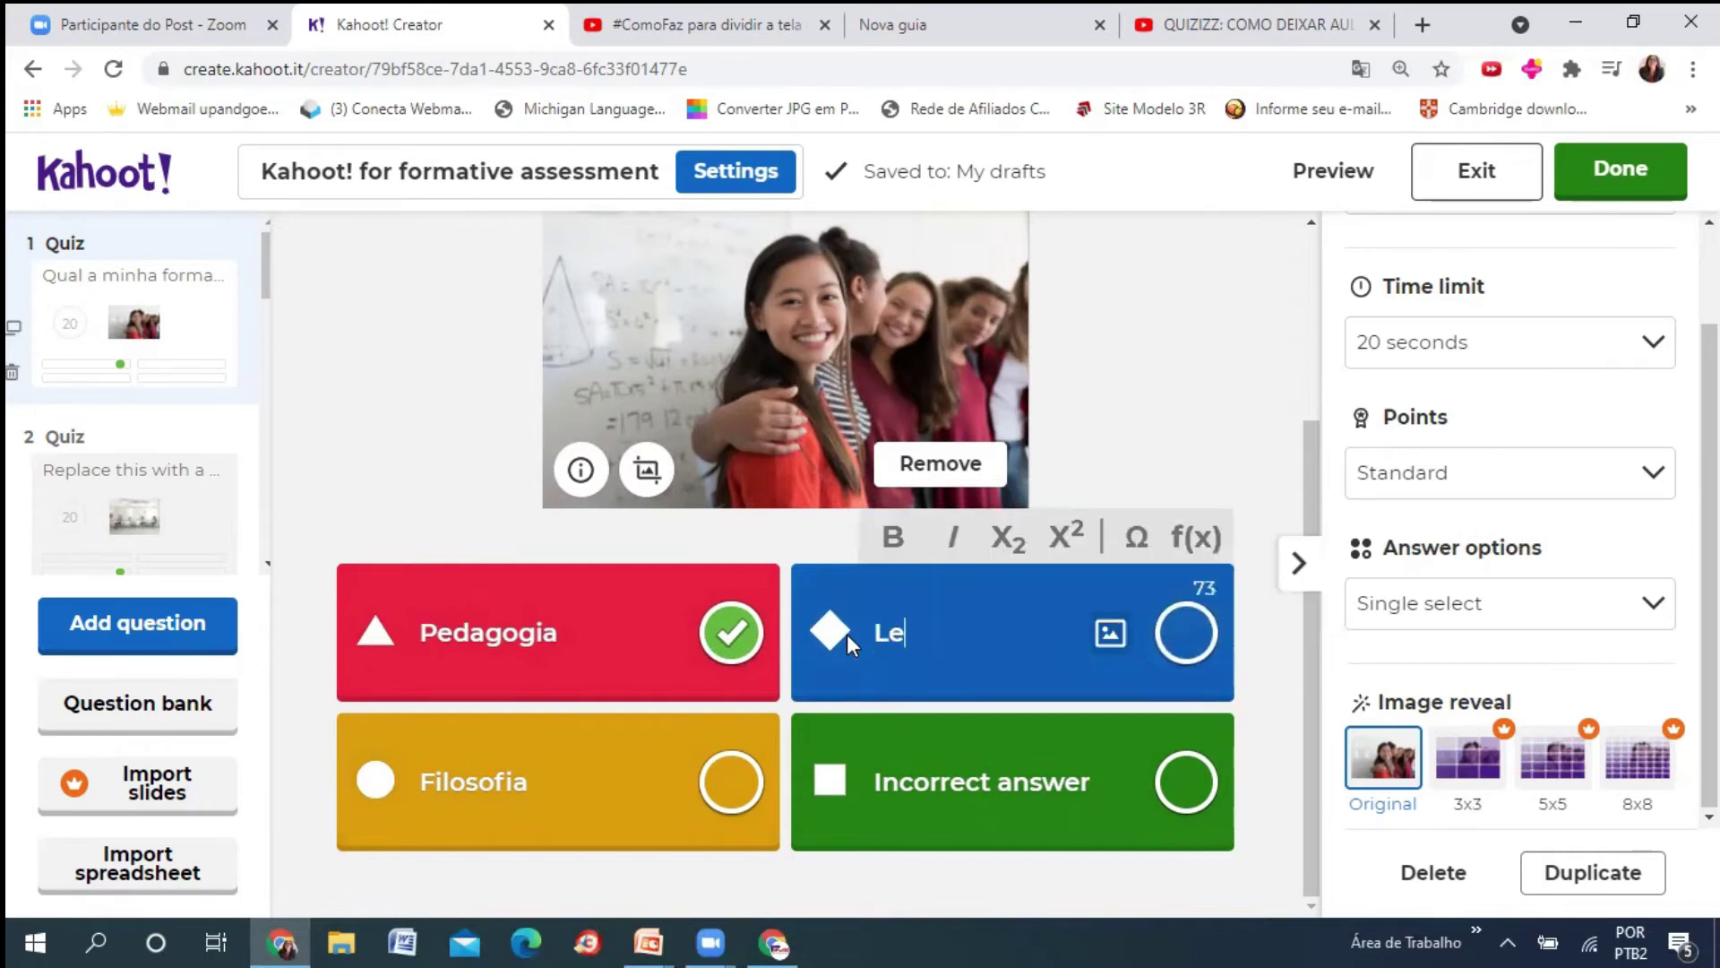
# - Rename the green answer to 'Engenharia', leaving Pedagogia as the only correct answer
pyautogui.click(1185, 785)
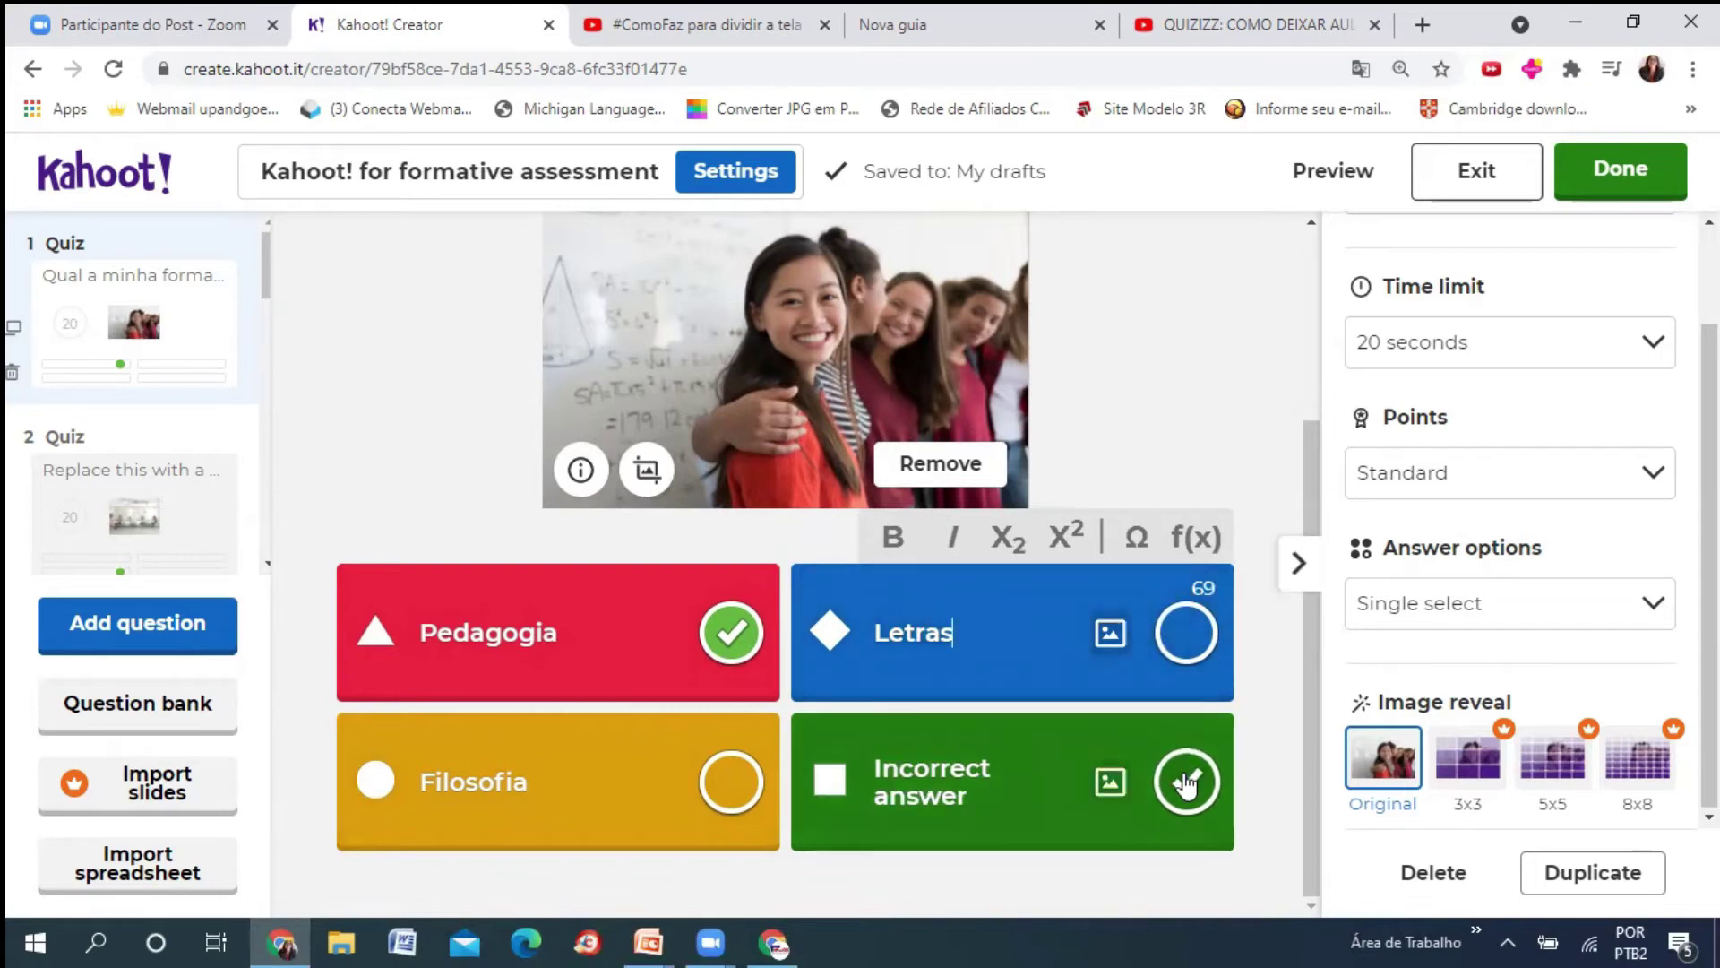
pyautogui.click(997, 789)
pyautogui.moveTo(997, 788); pyautogui.dragTo(869, 755)
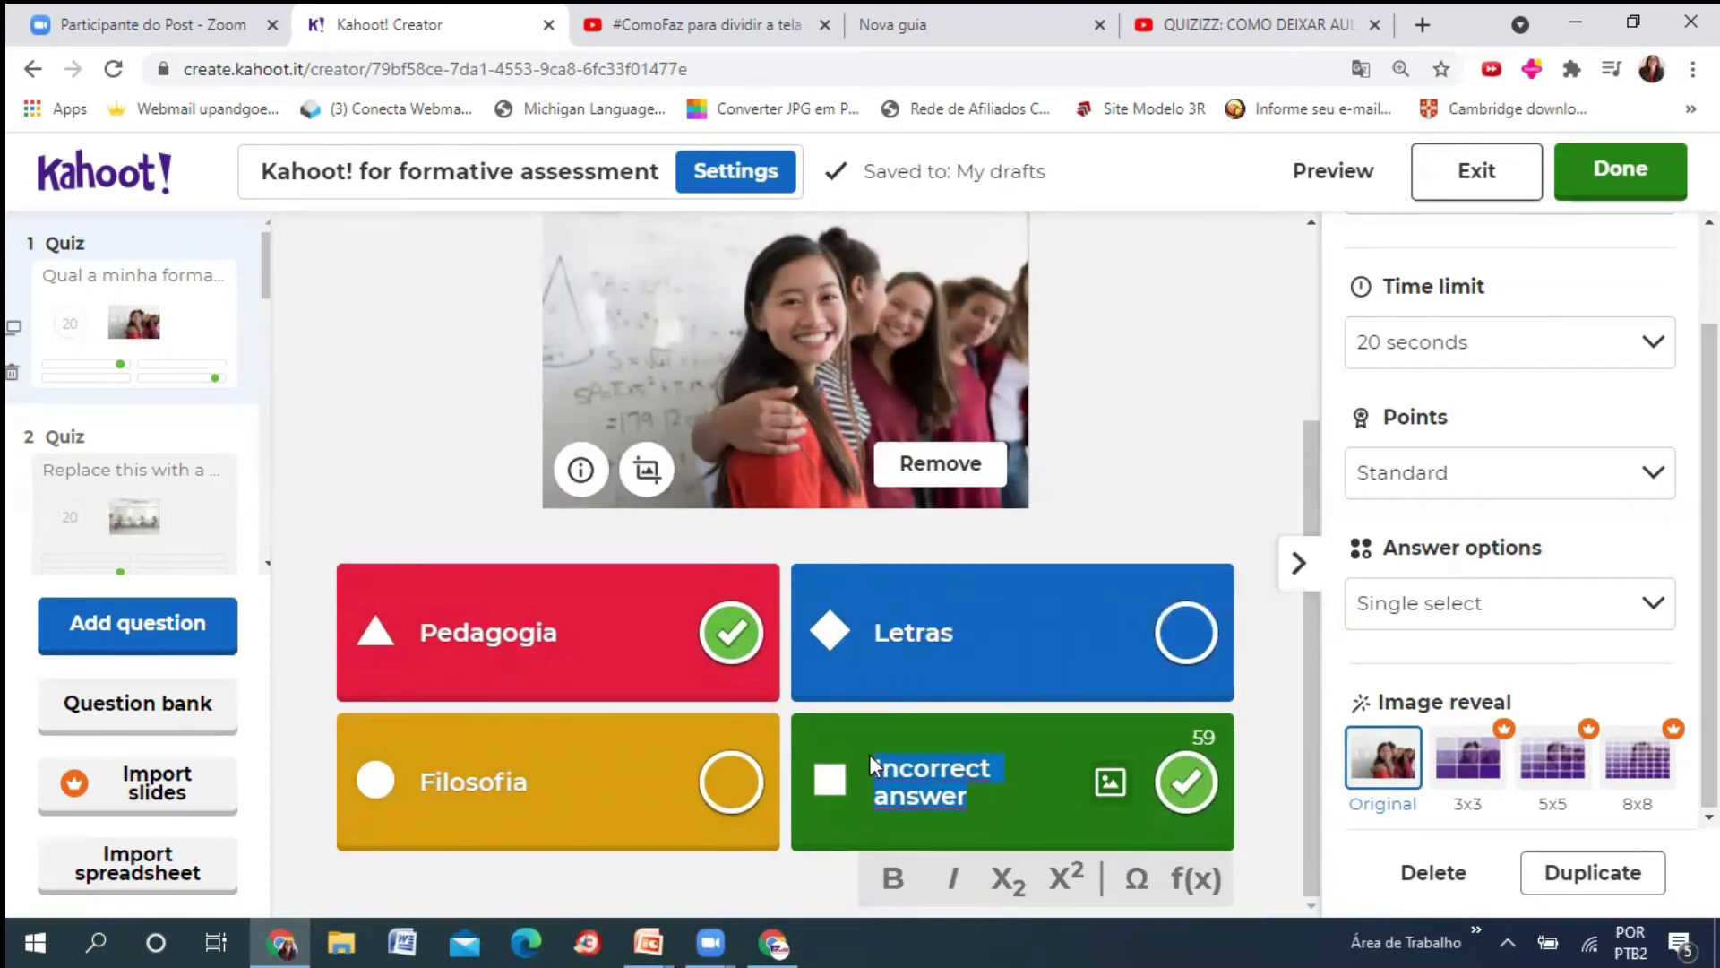
pyautogui.write('Engenharia')
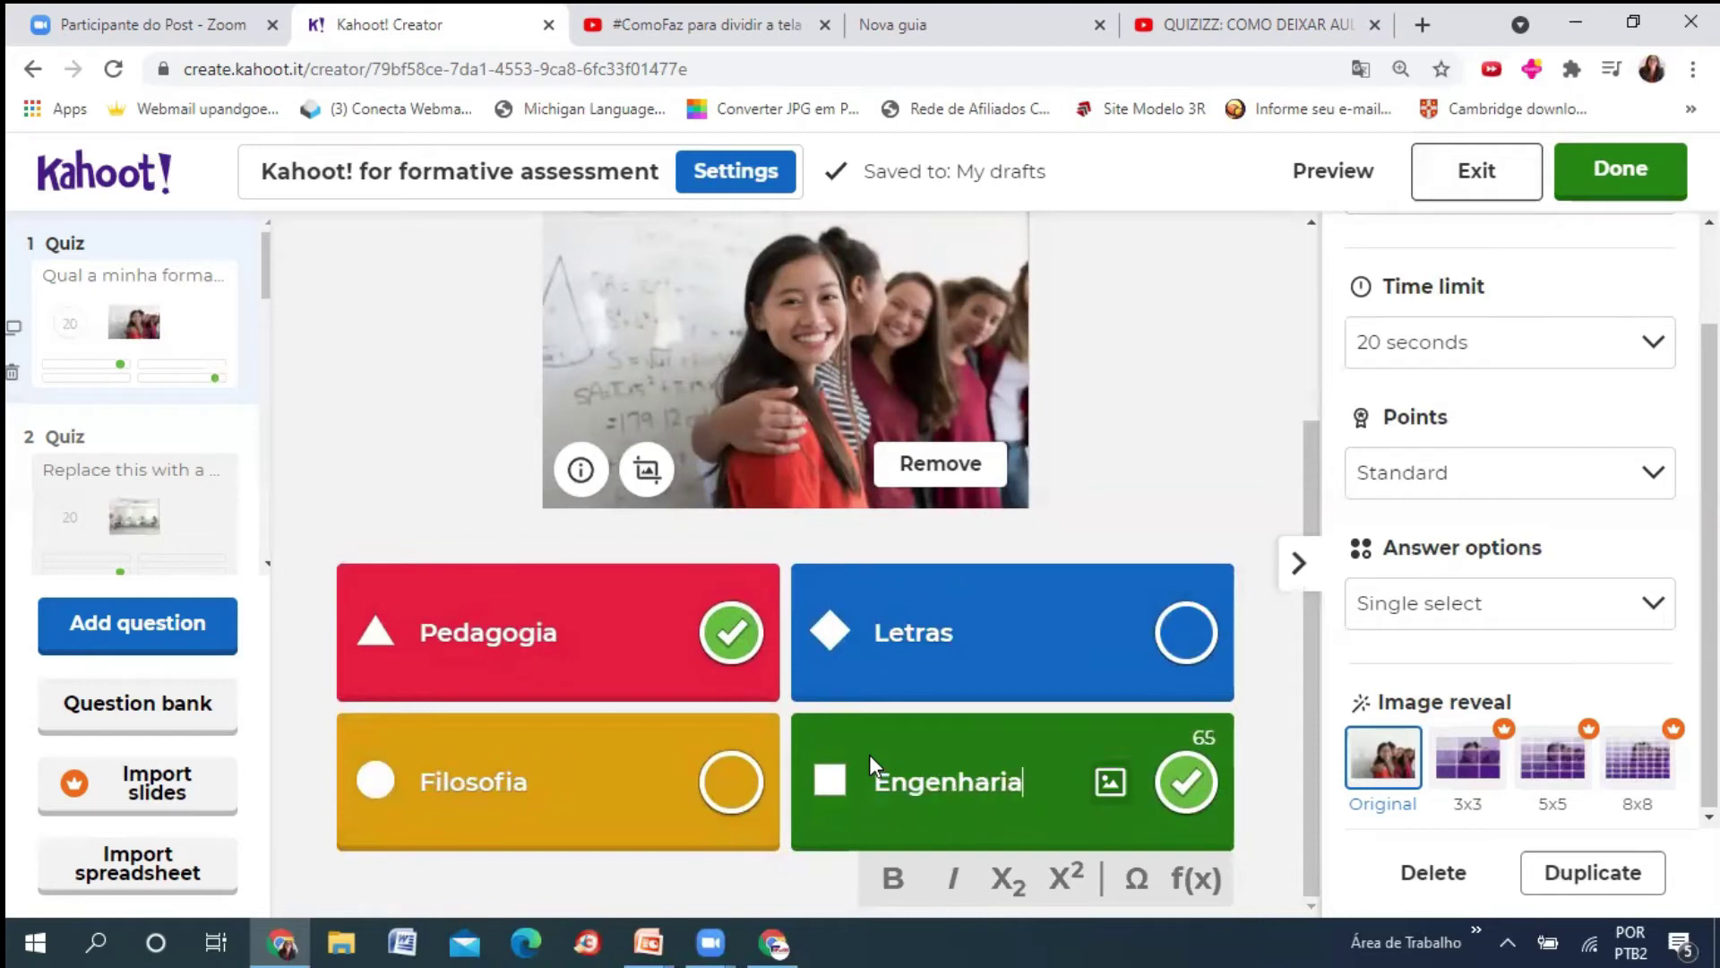
pyautogui.click(741, 647)
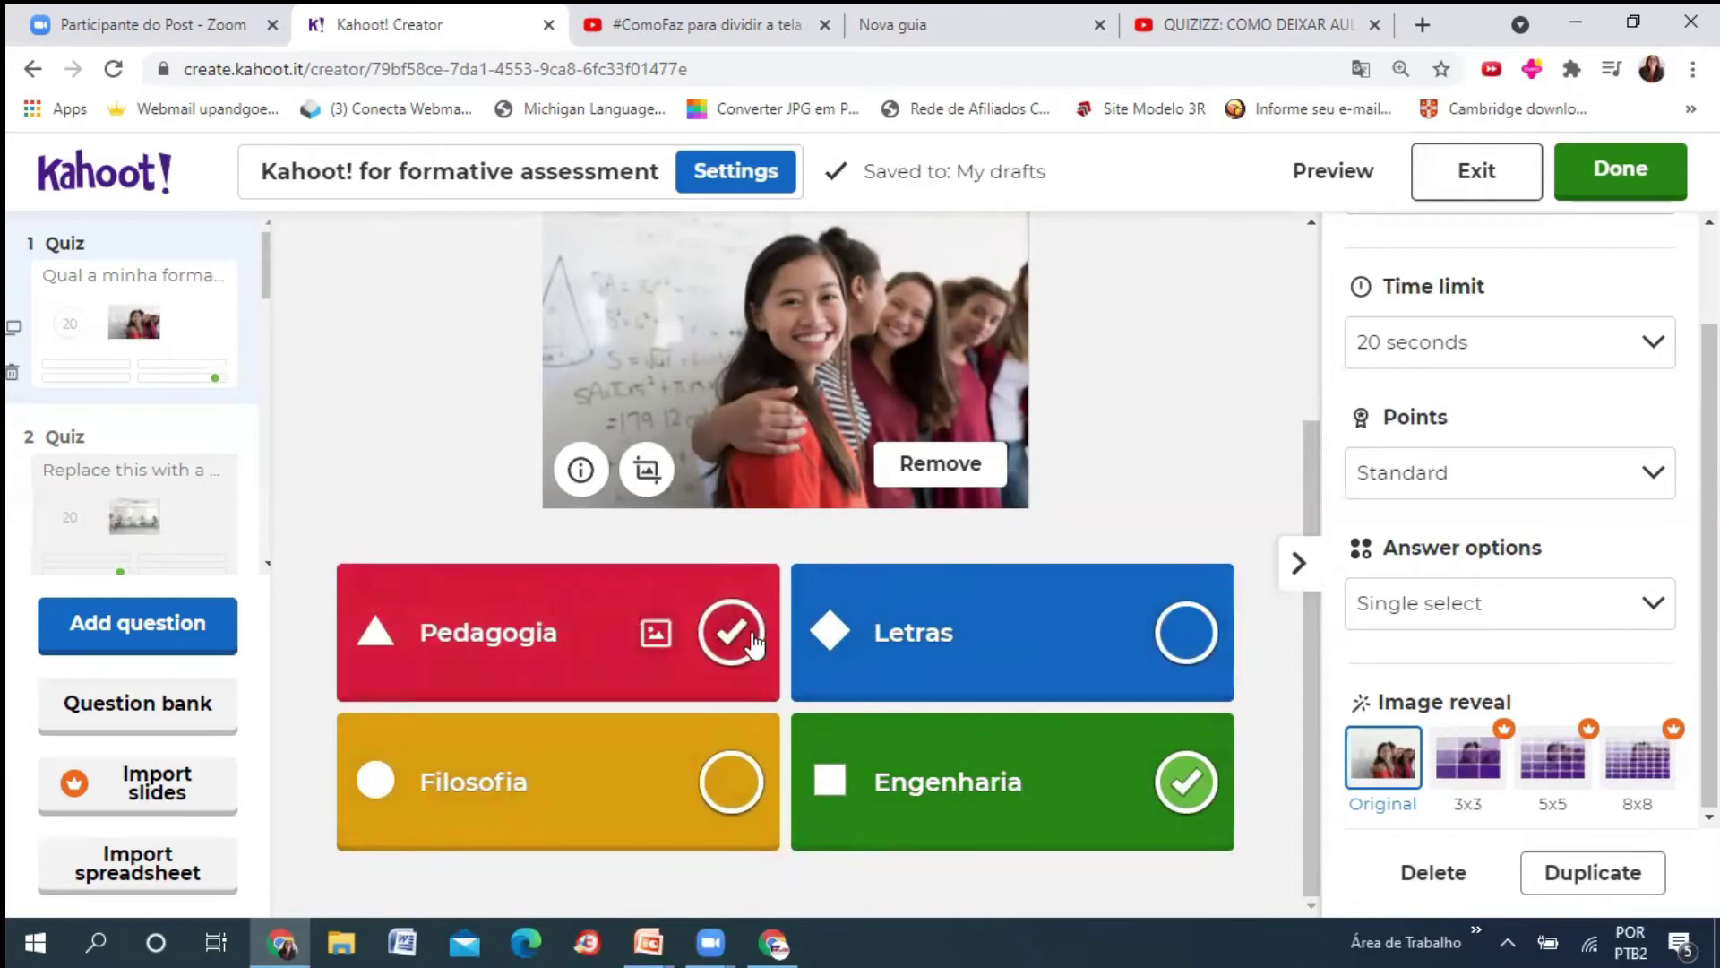
pyautogui.click(753, 642)
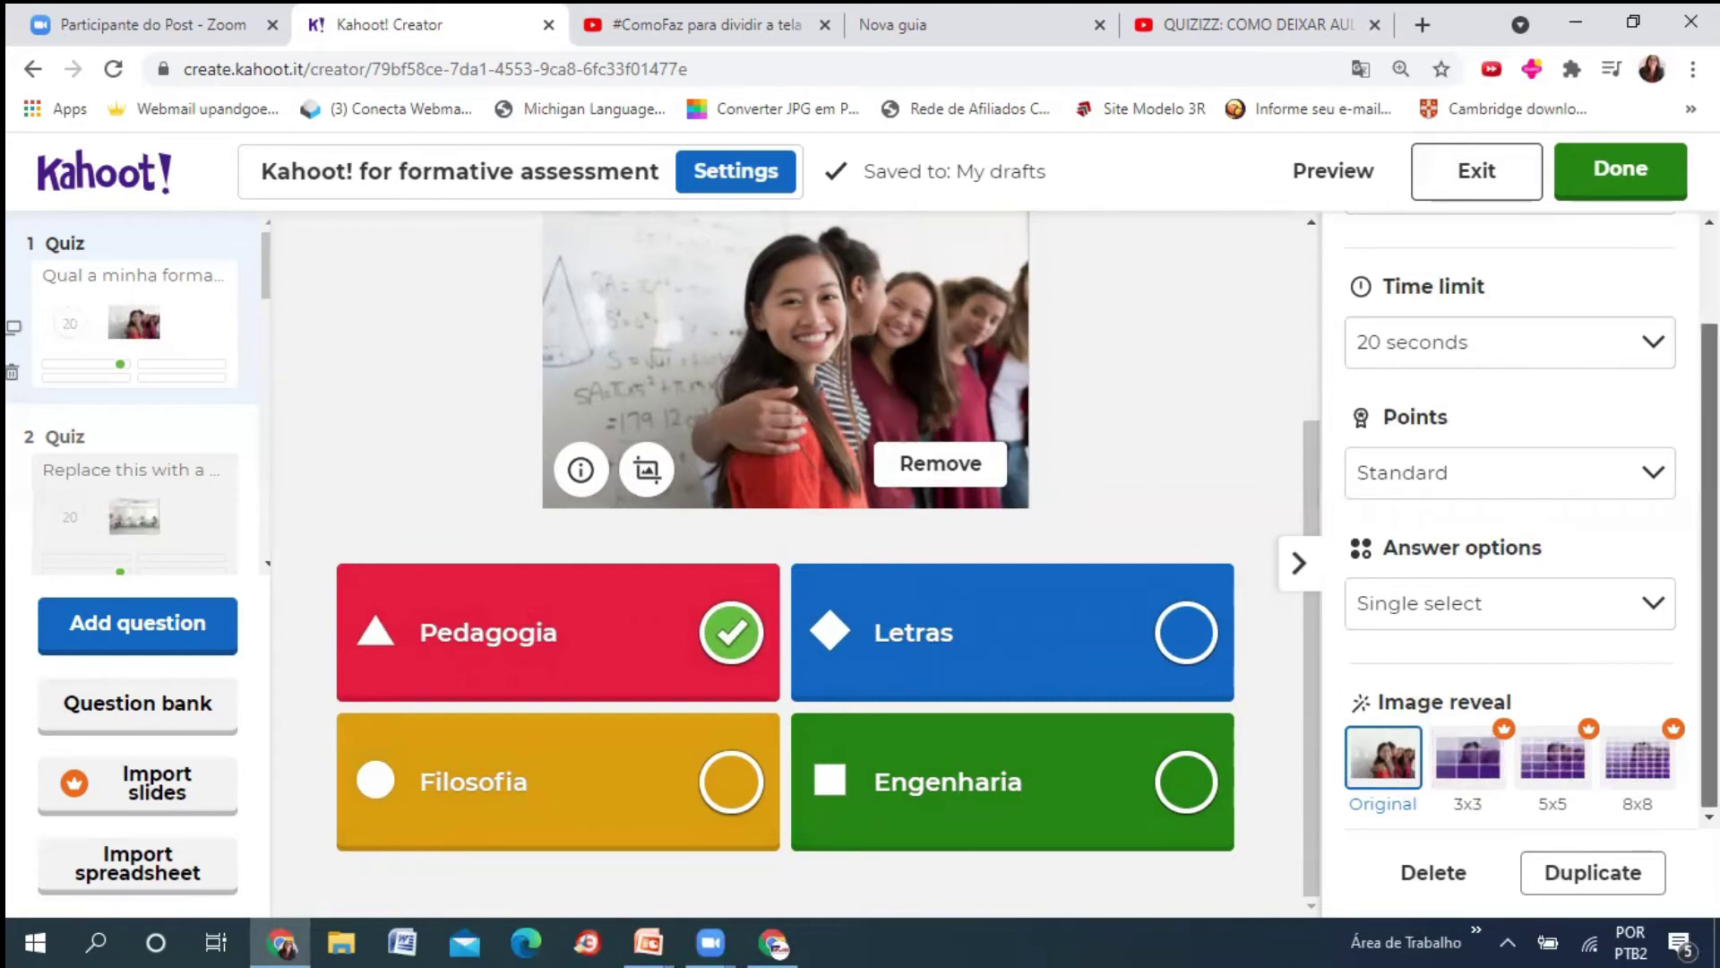
# - Finish the quiz, then play the formative assessment kahoot from the library in Teach mode
pyautogui.click(1656, 177)
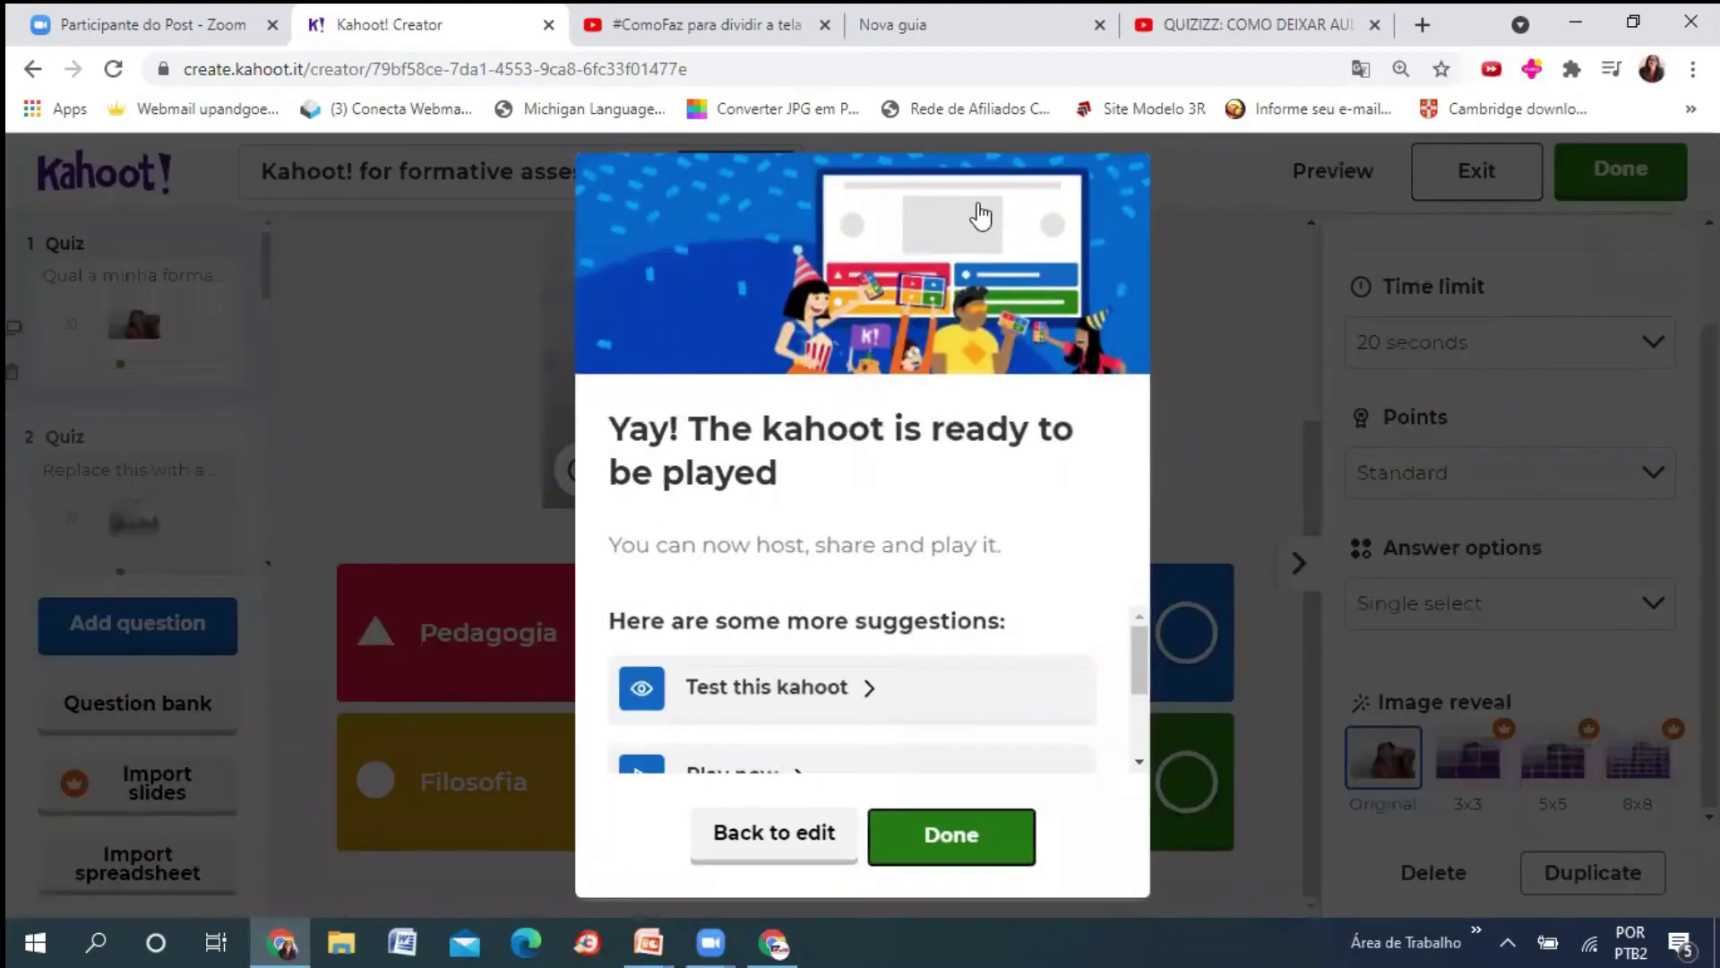
pyautogui.scroll(-2, 1141, 661)
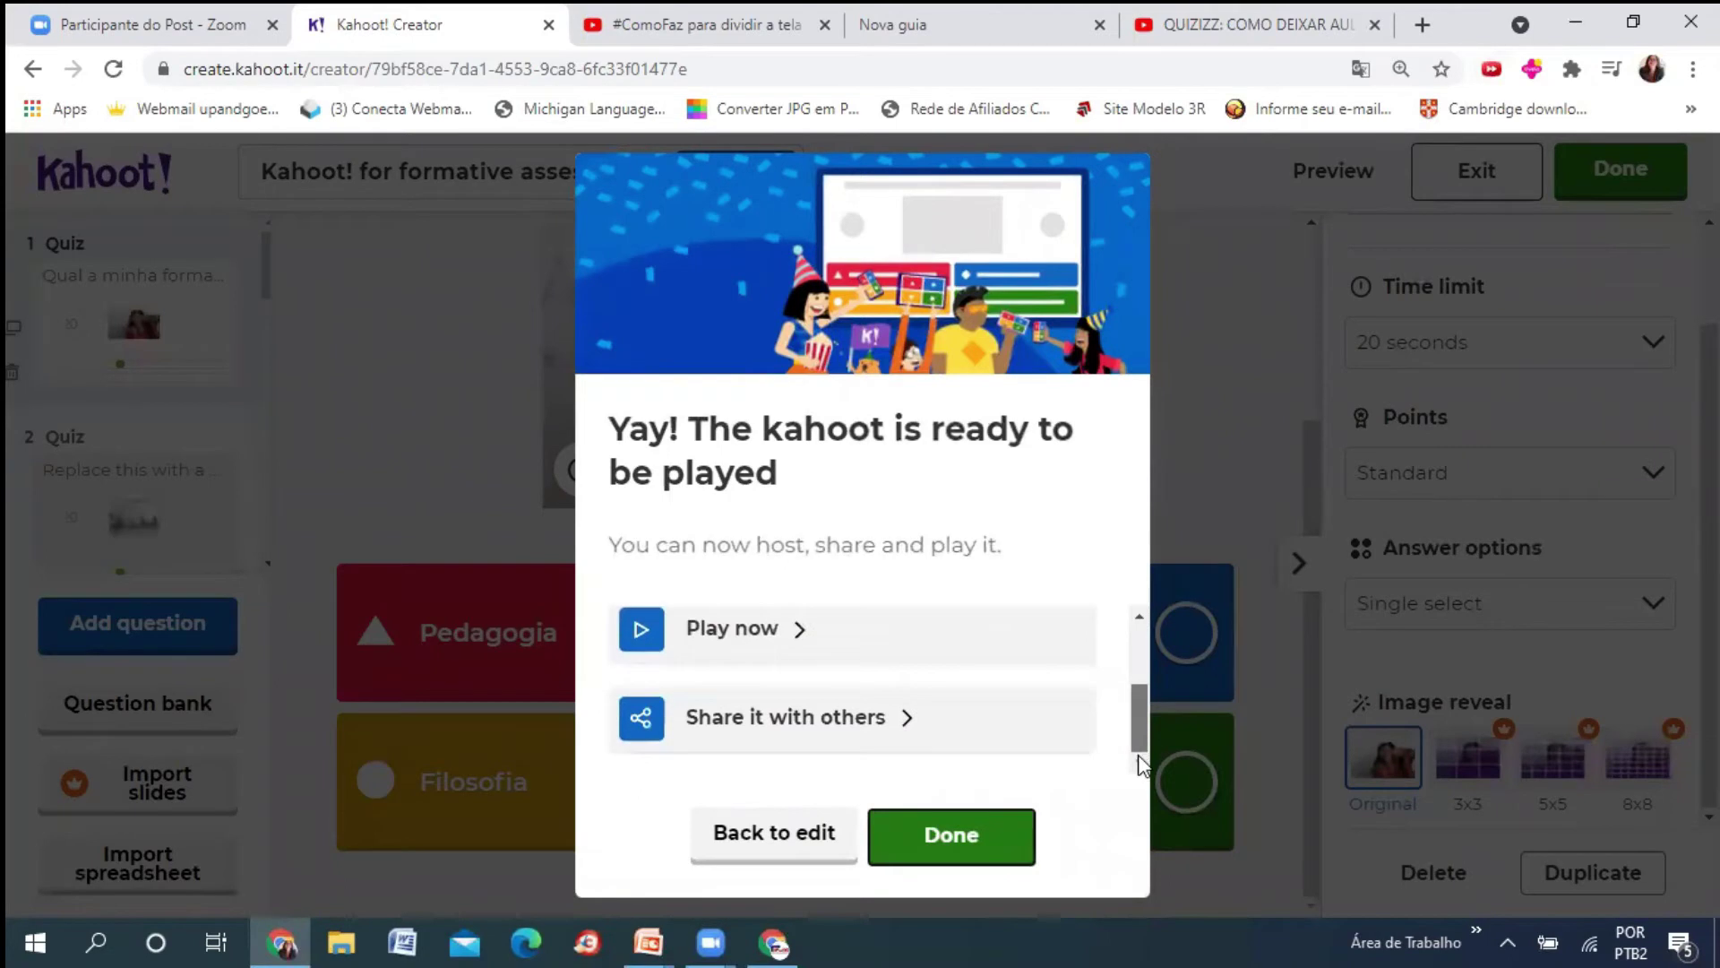
pyautogui.click(947, 849)
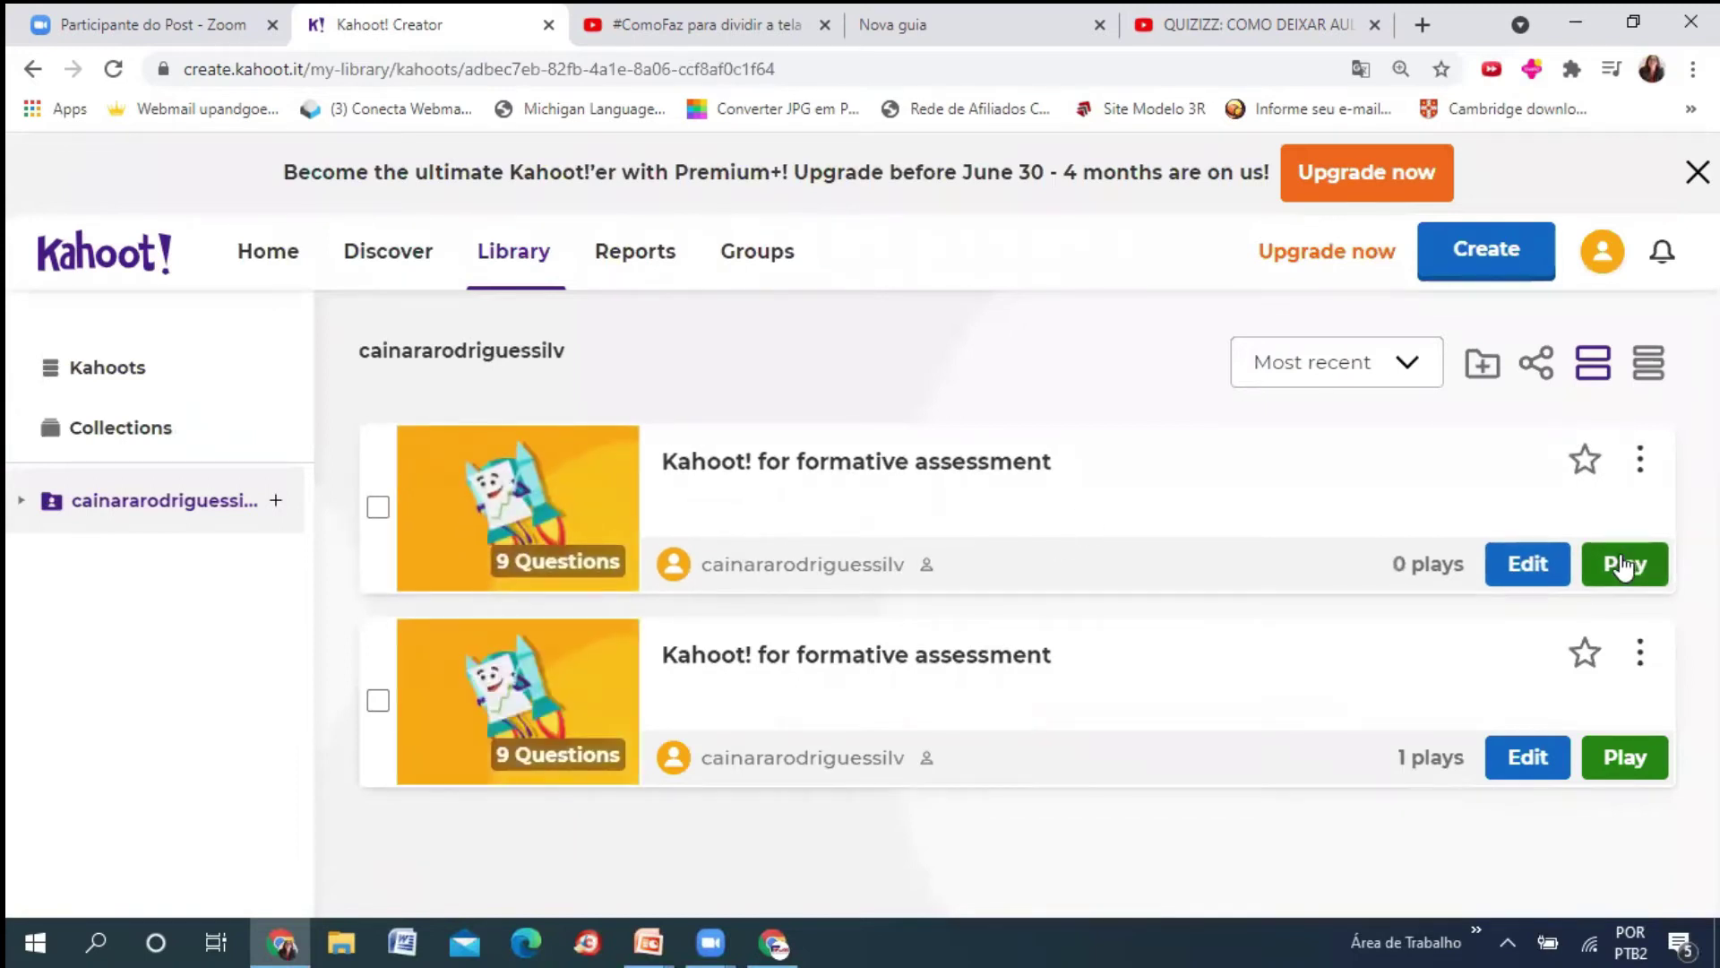
pyautogui.click(1615, 569)
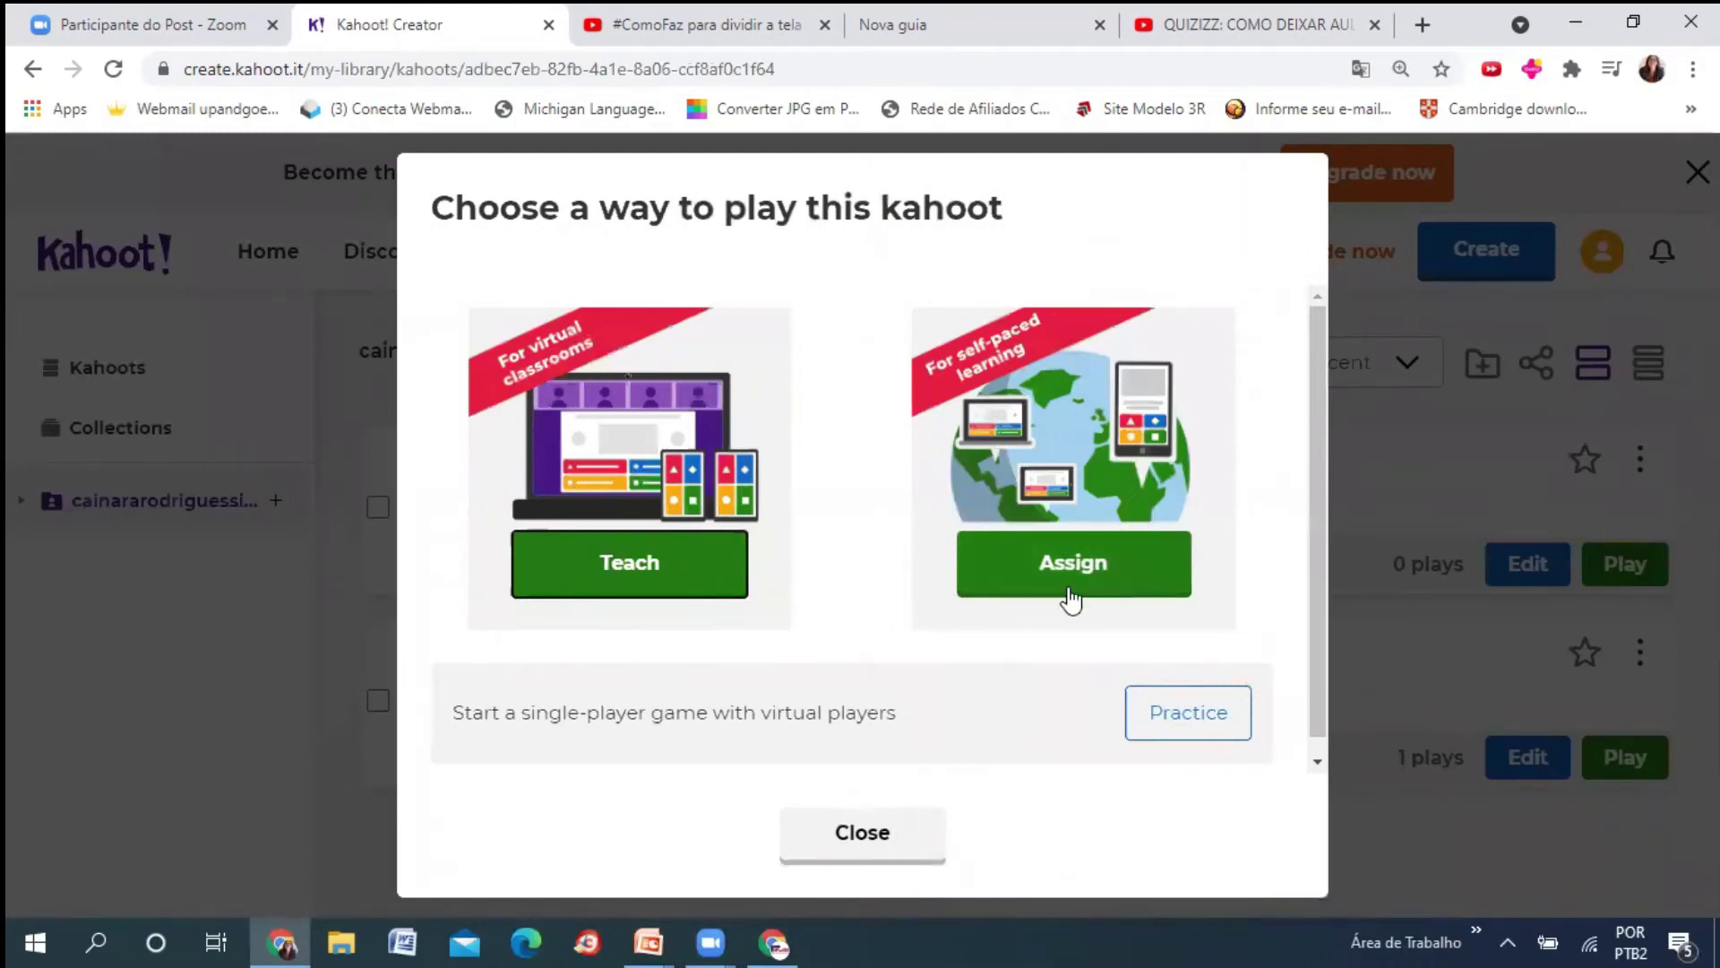
pyautogui.click(670, 568)
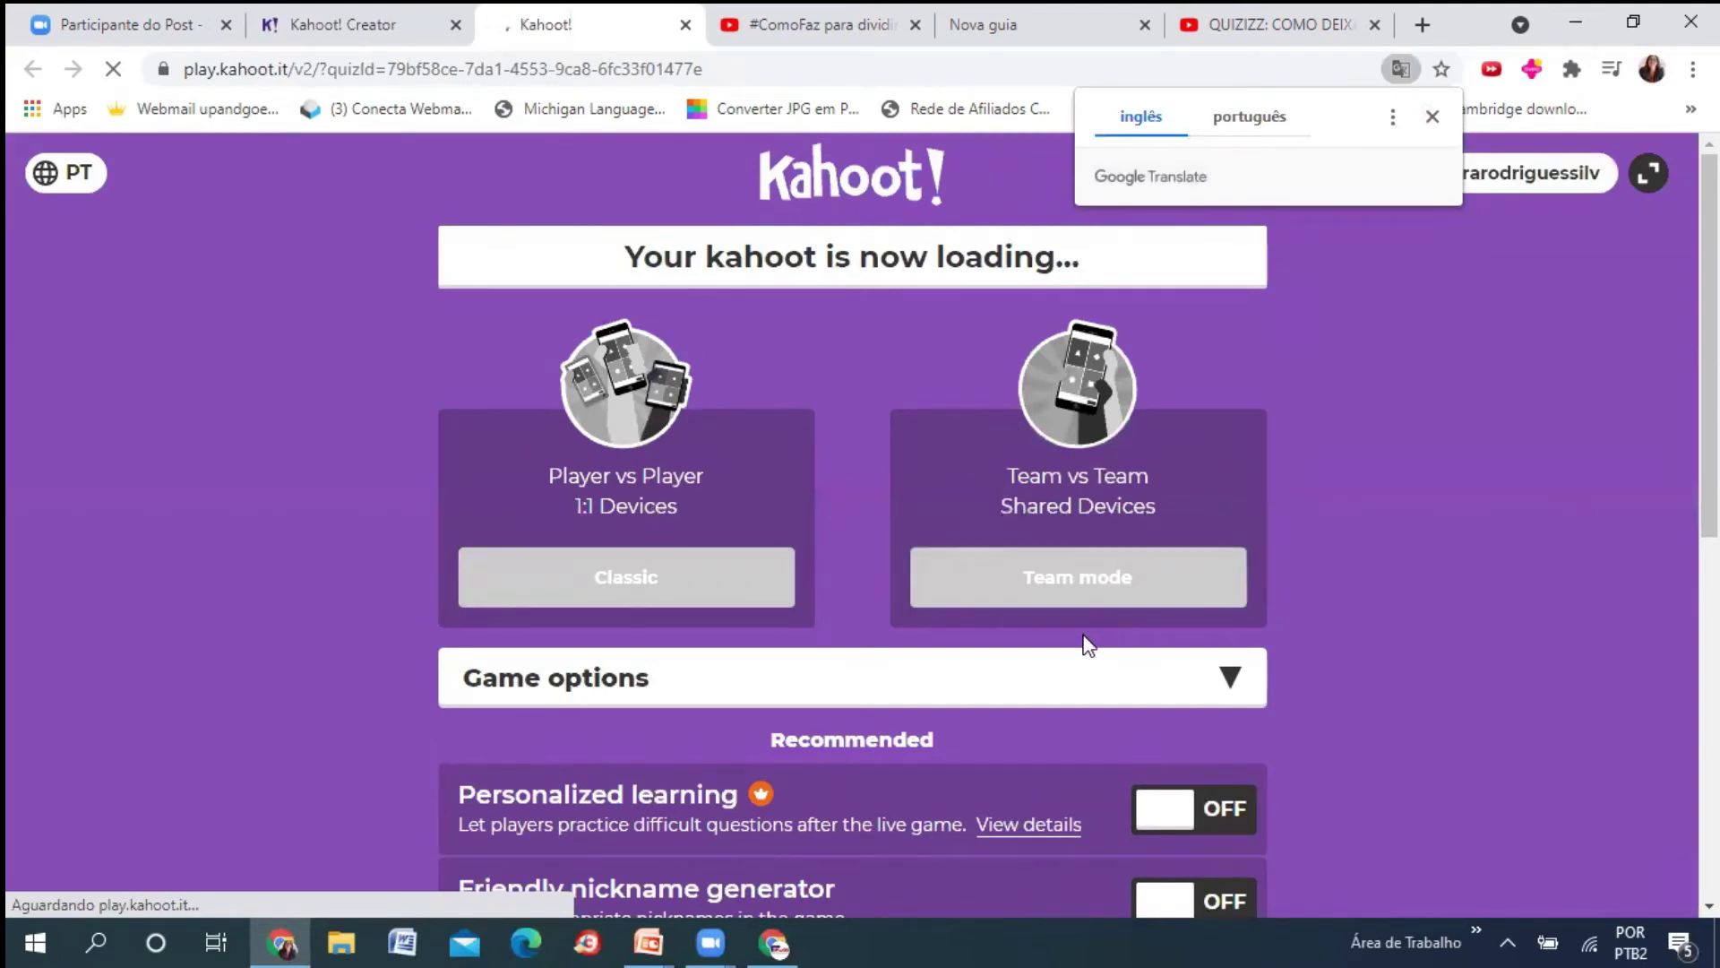
# - Choose Classic mode to open the game lobby showing the game PIN
pyautogui.click(678, 599)
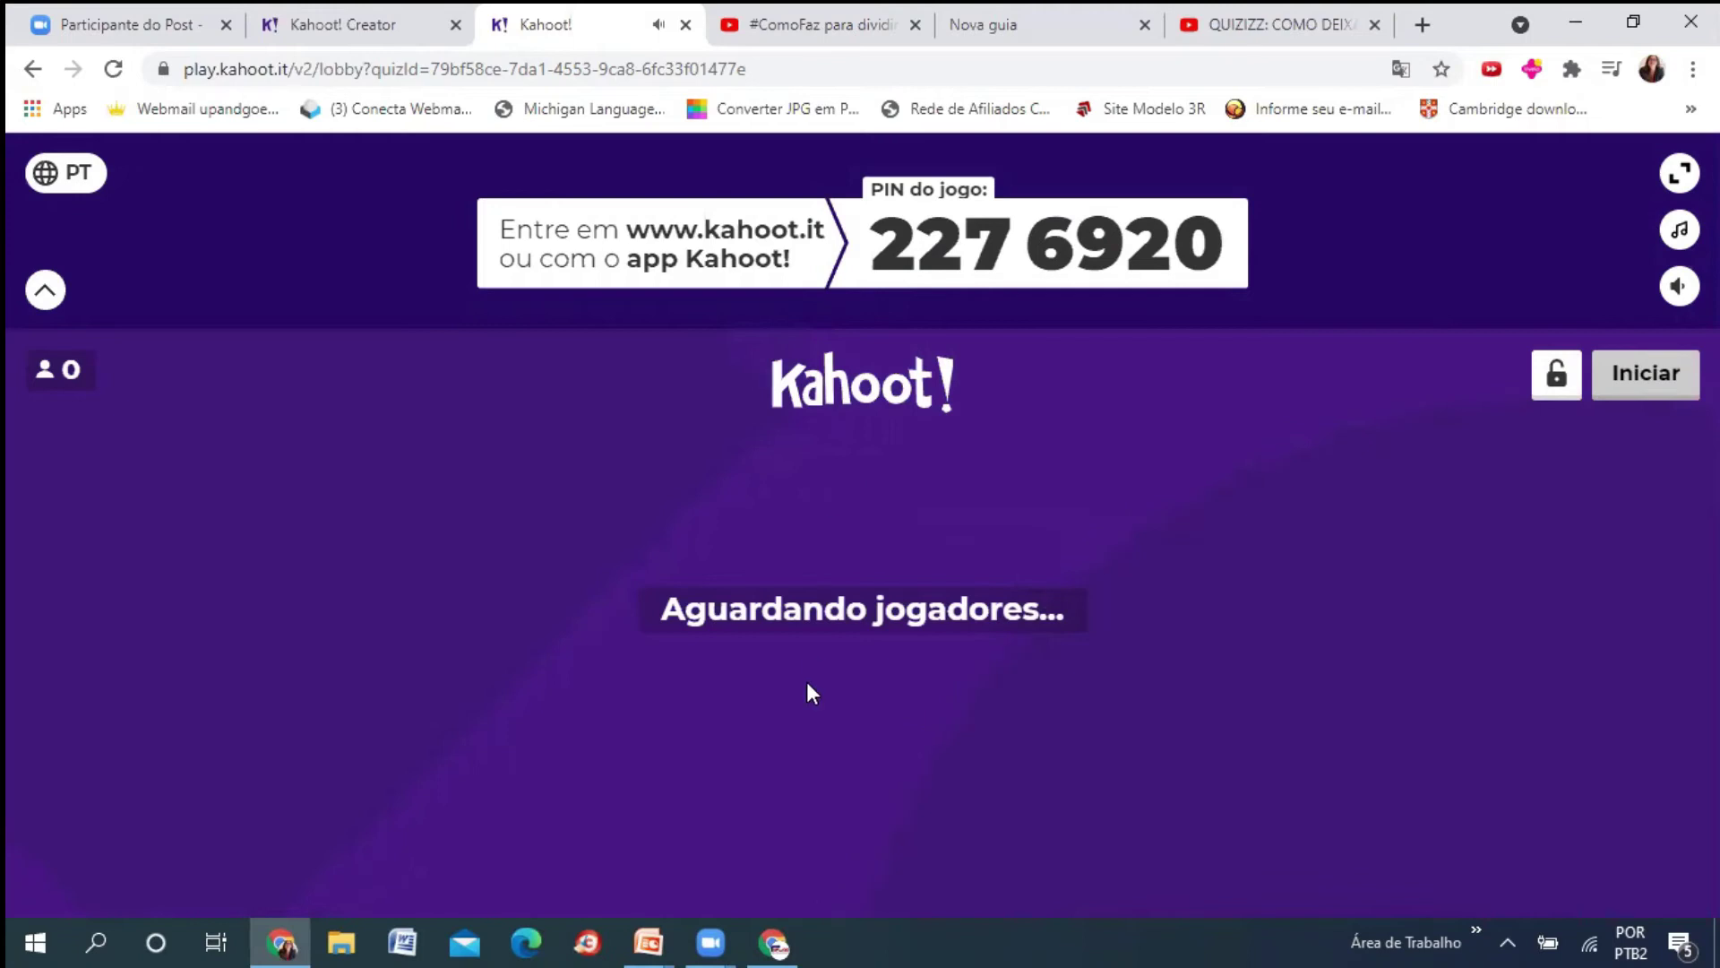
pyautogui.moveTo(785, 930)
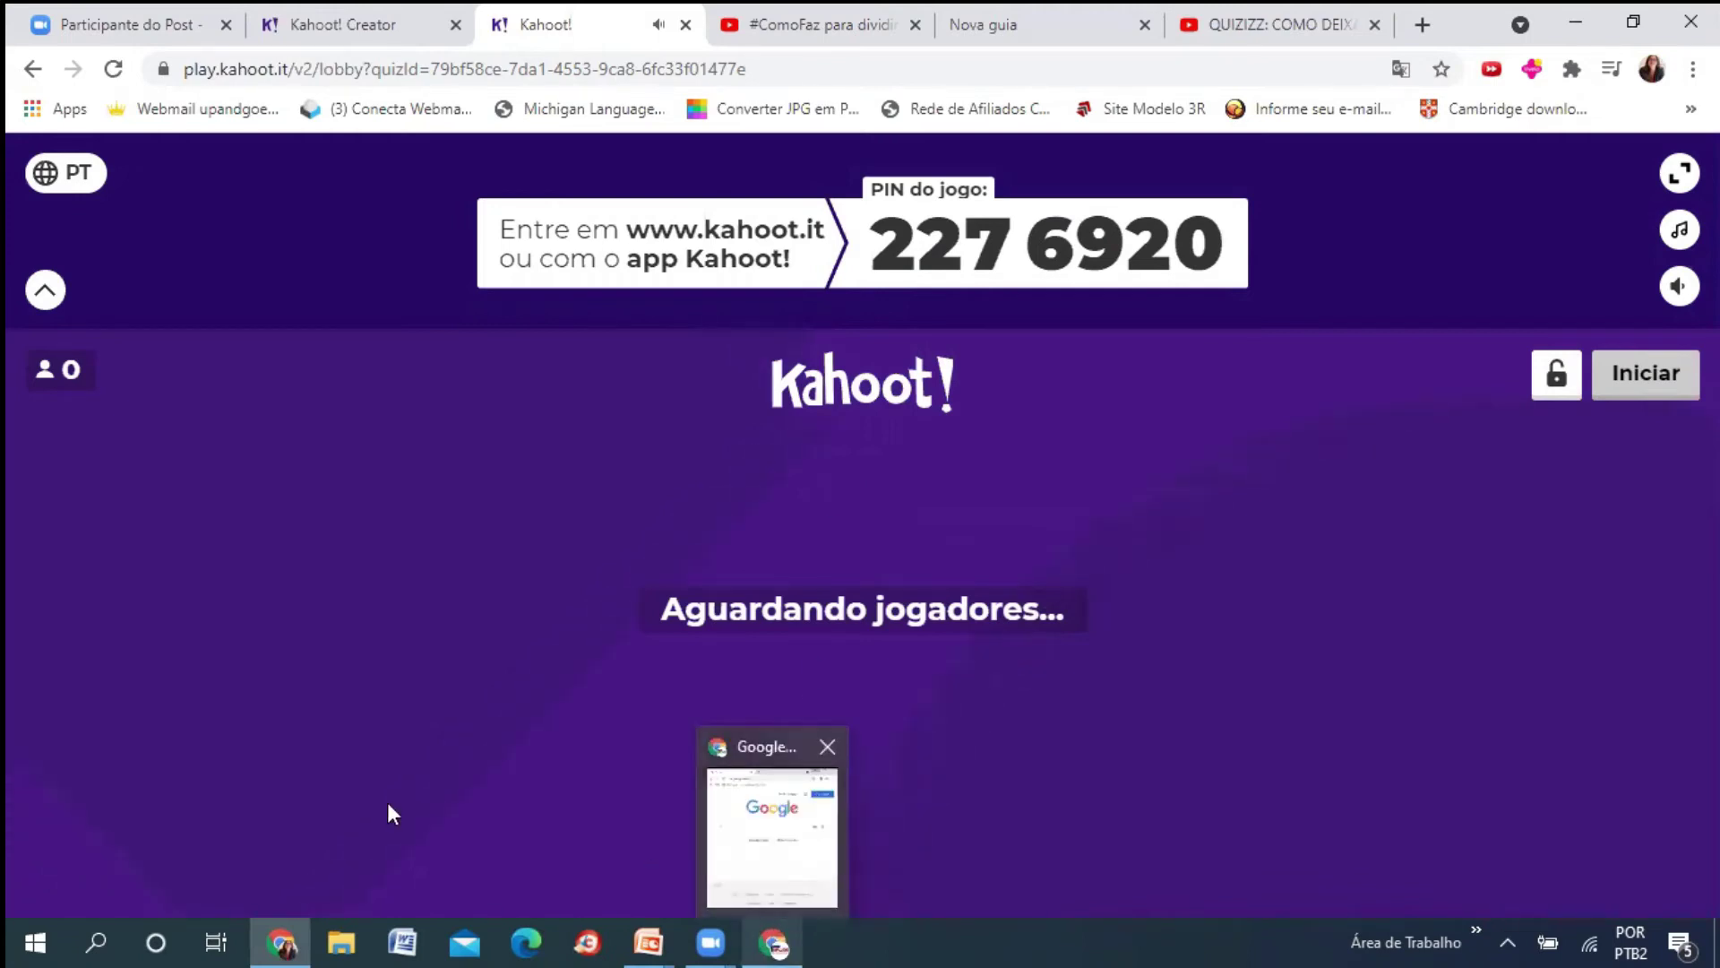
pyautogui.moveTo(280, 938)
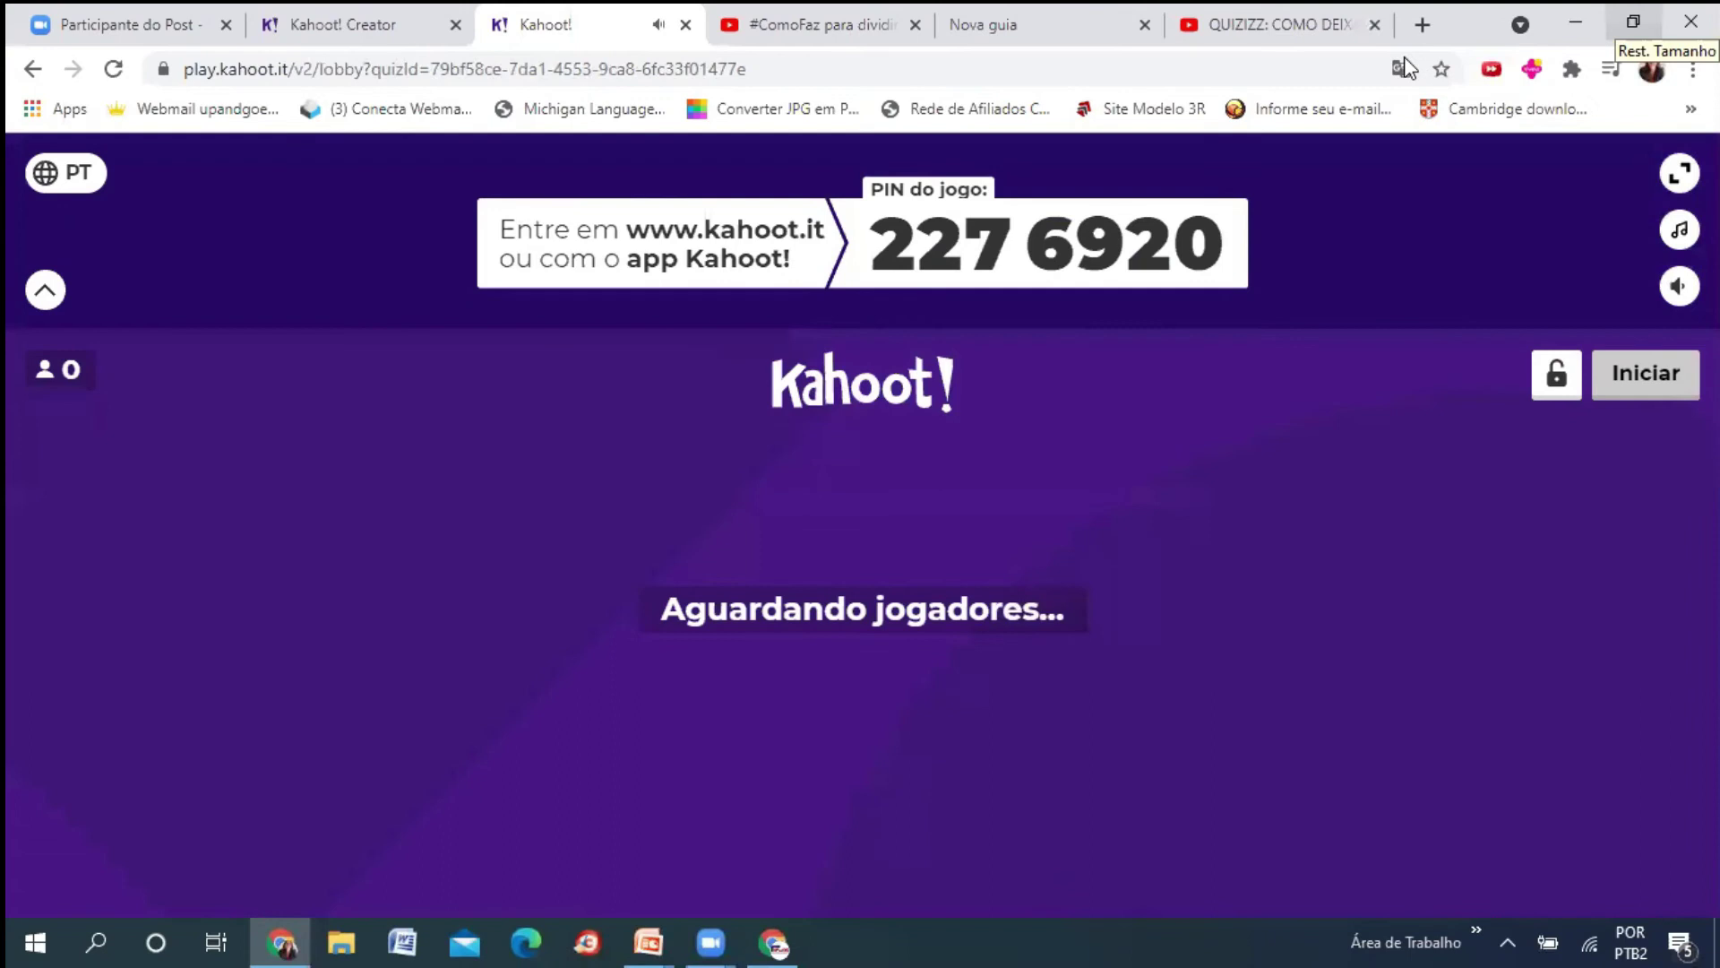
# - Place a second browser window at 80% zoom beside the lobby and load kahoot.it
pyautogui.click(1633, 22)
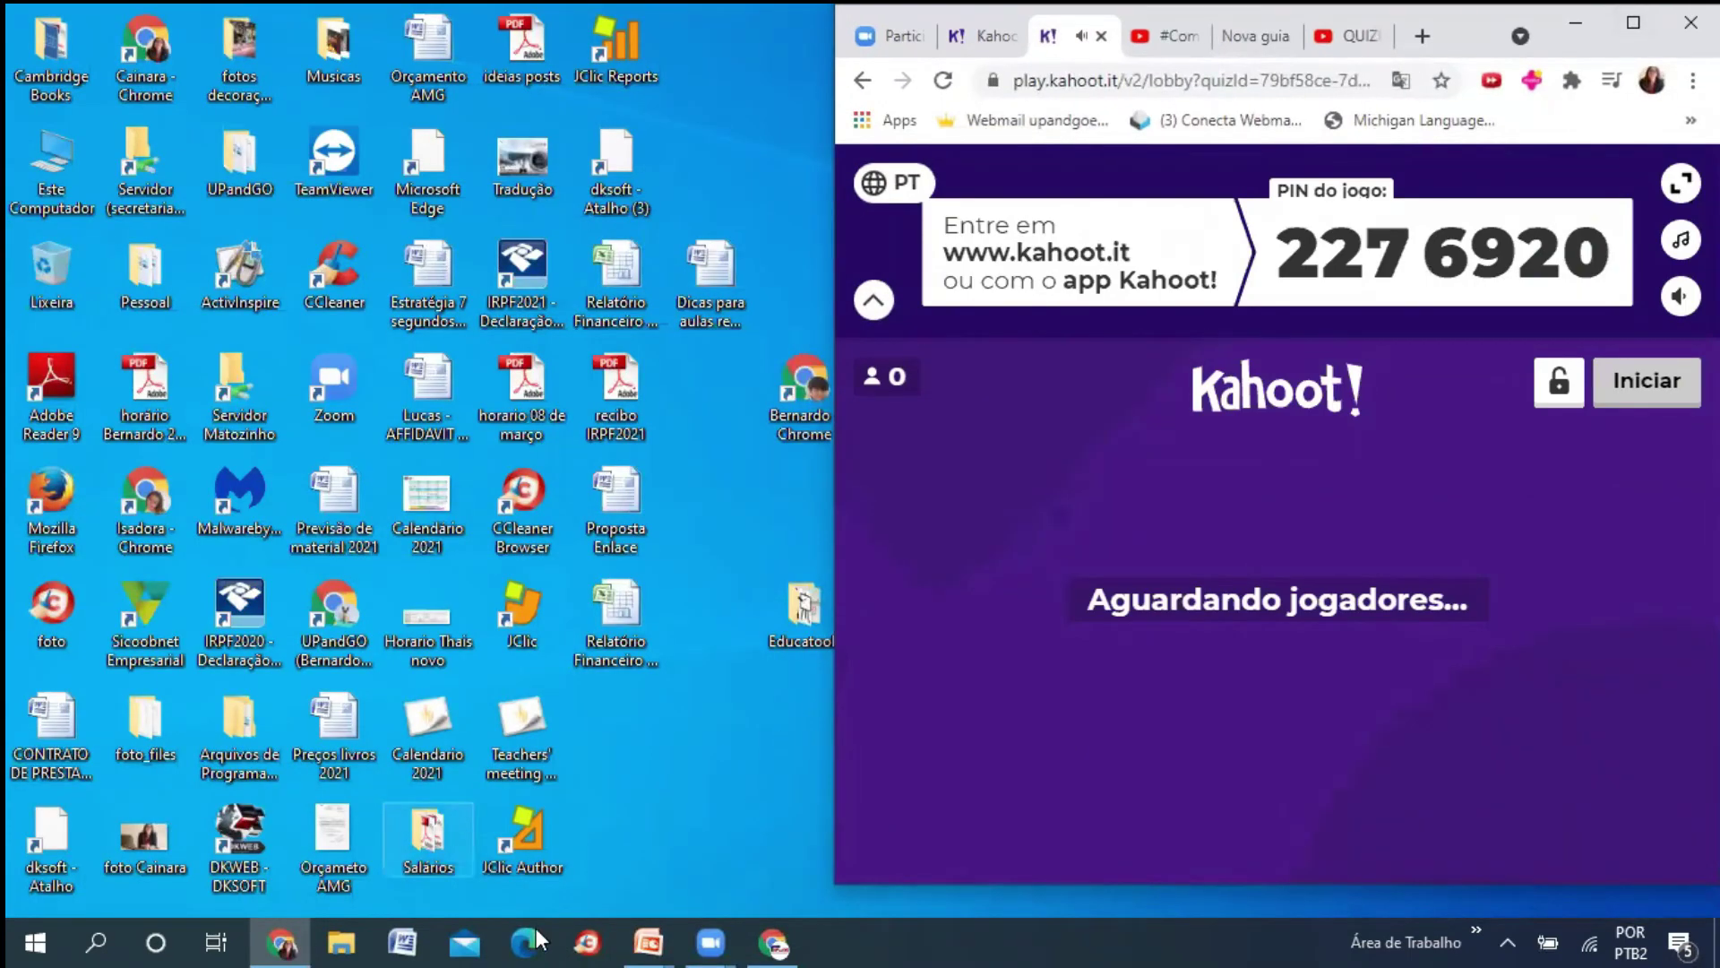
pyautogui.click(771, 941)
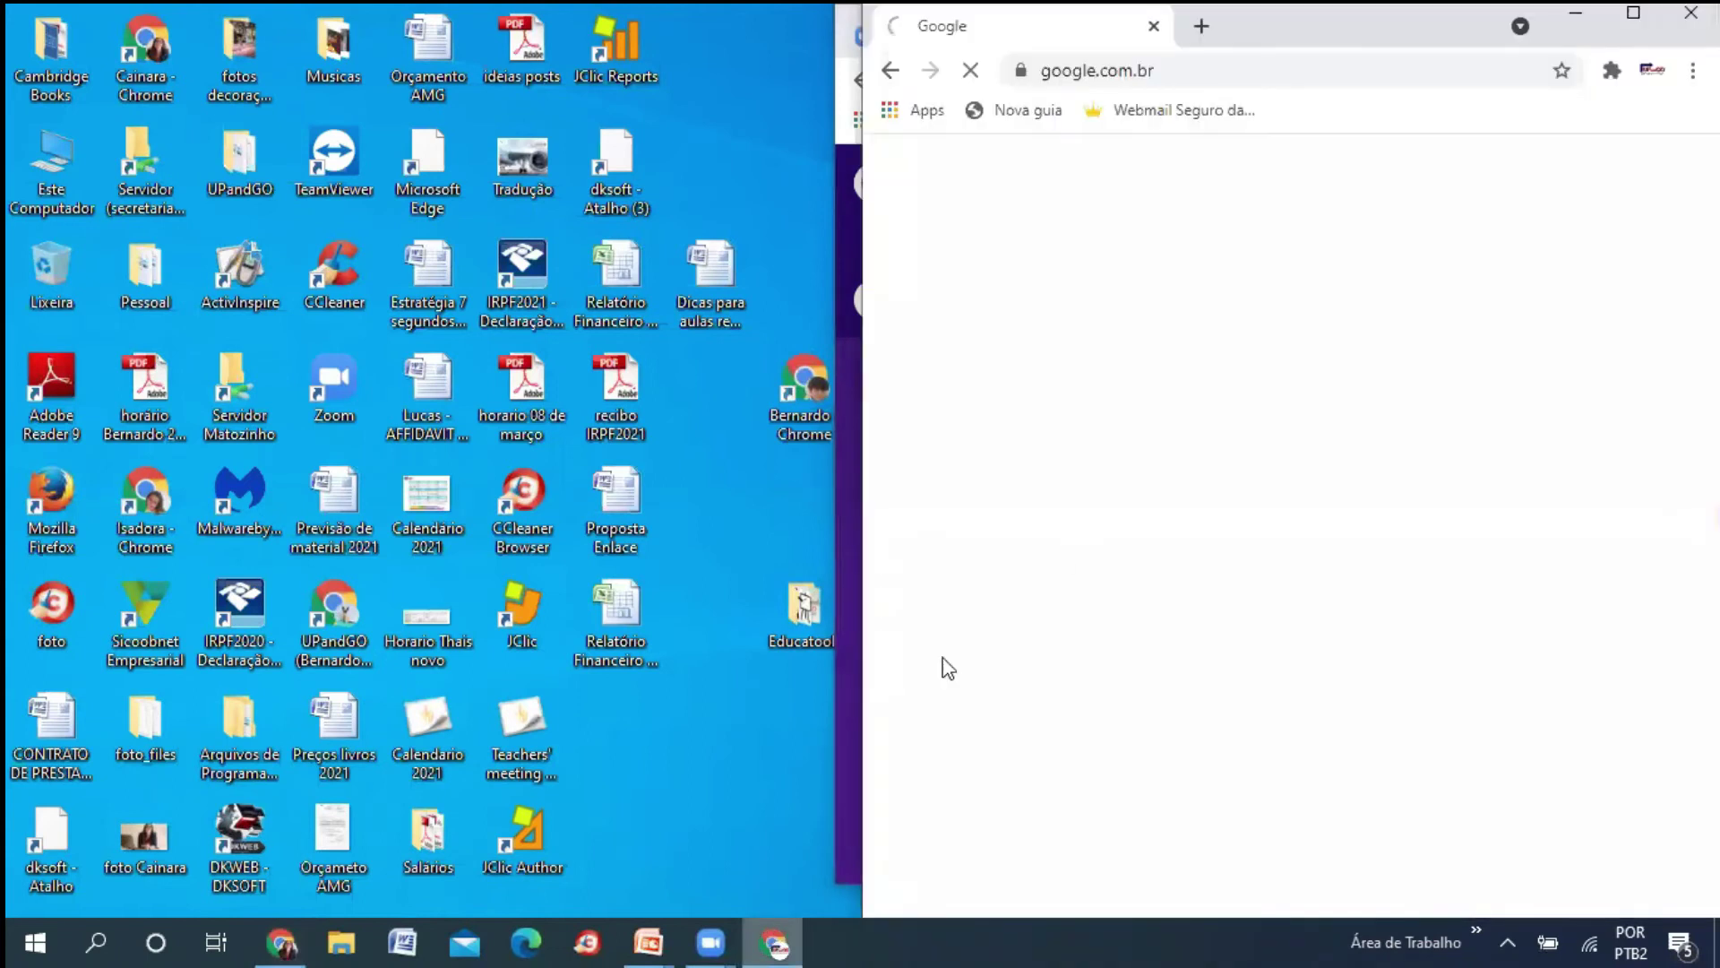
pyautogui.hotkey('ctrl', '-')
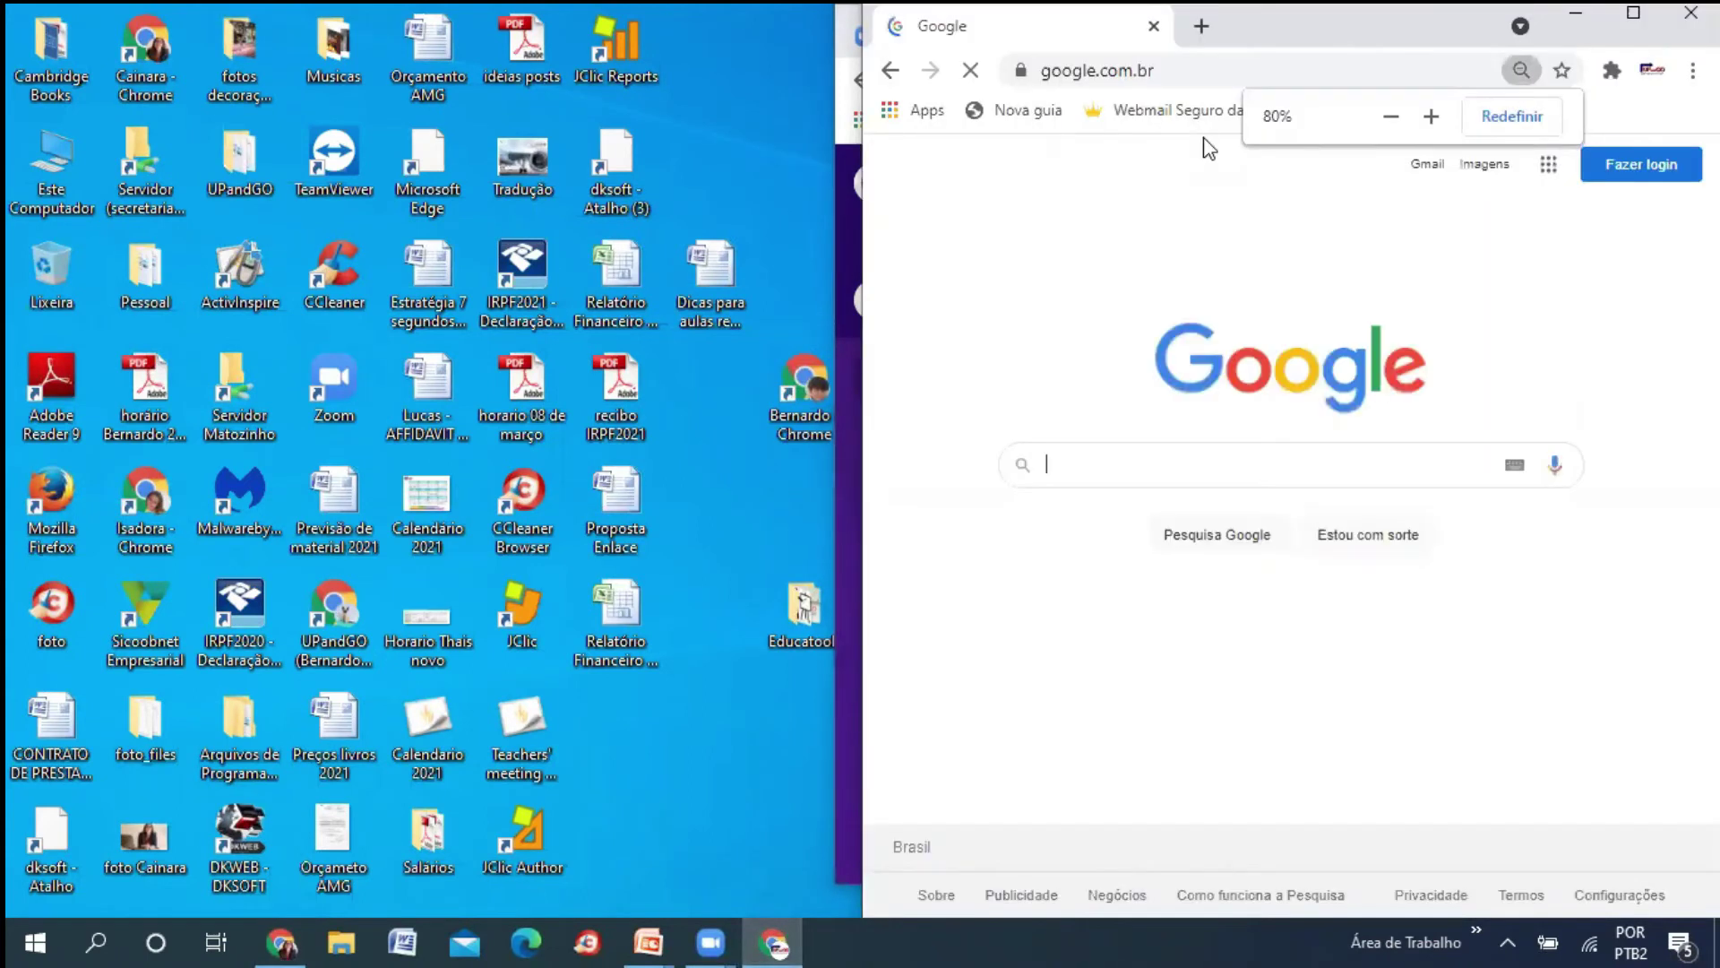
pyautogui.moveTo(1456, 11); pyautogui.dragTo(568, 20)
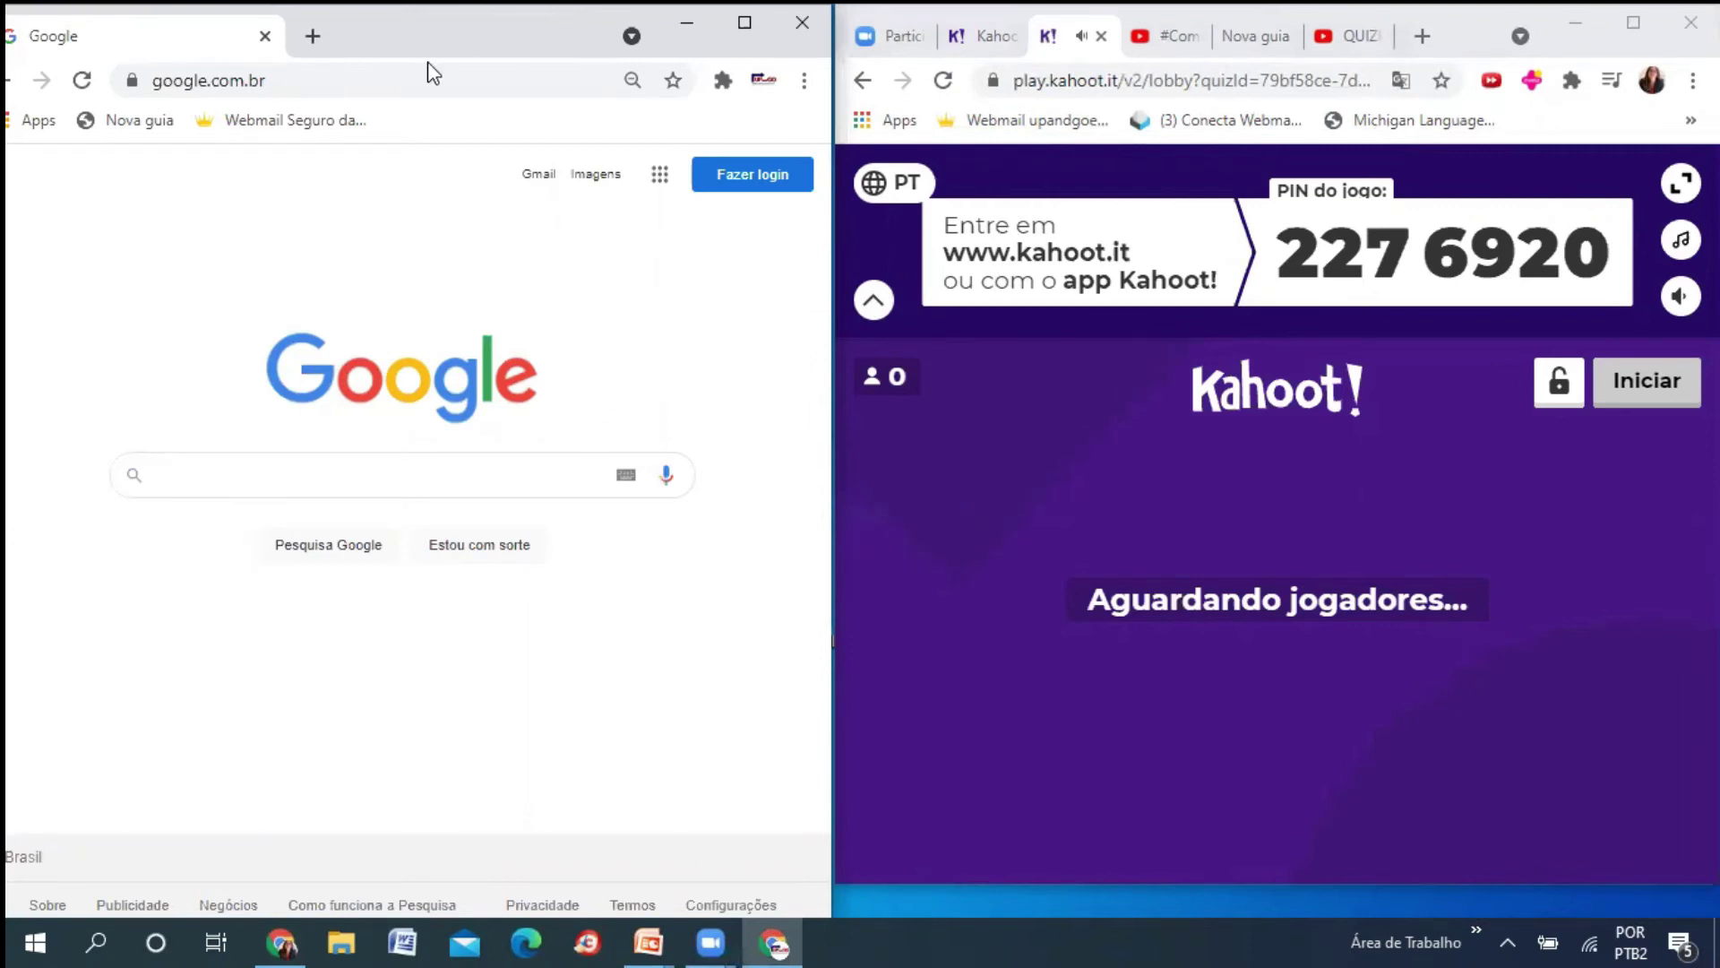
pyautogui.click(355, 77)
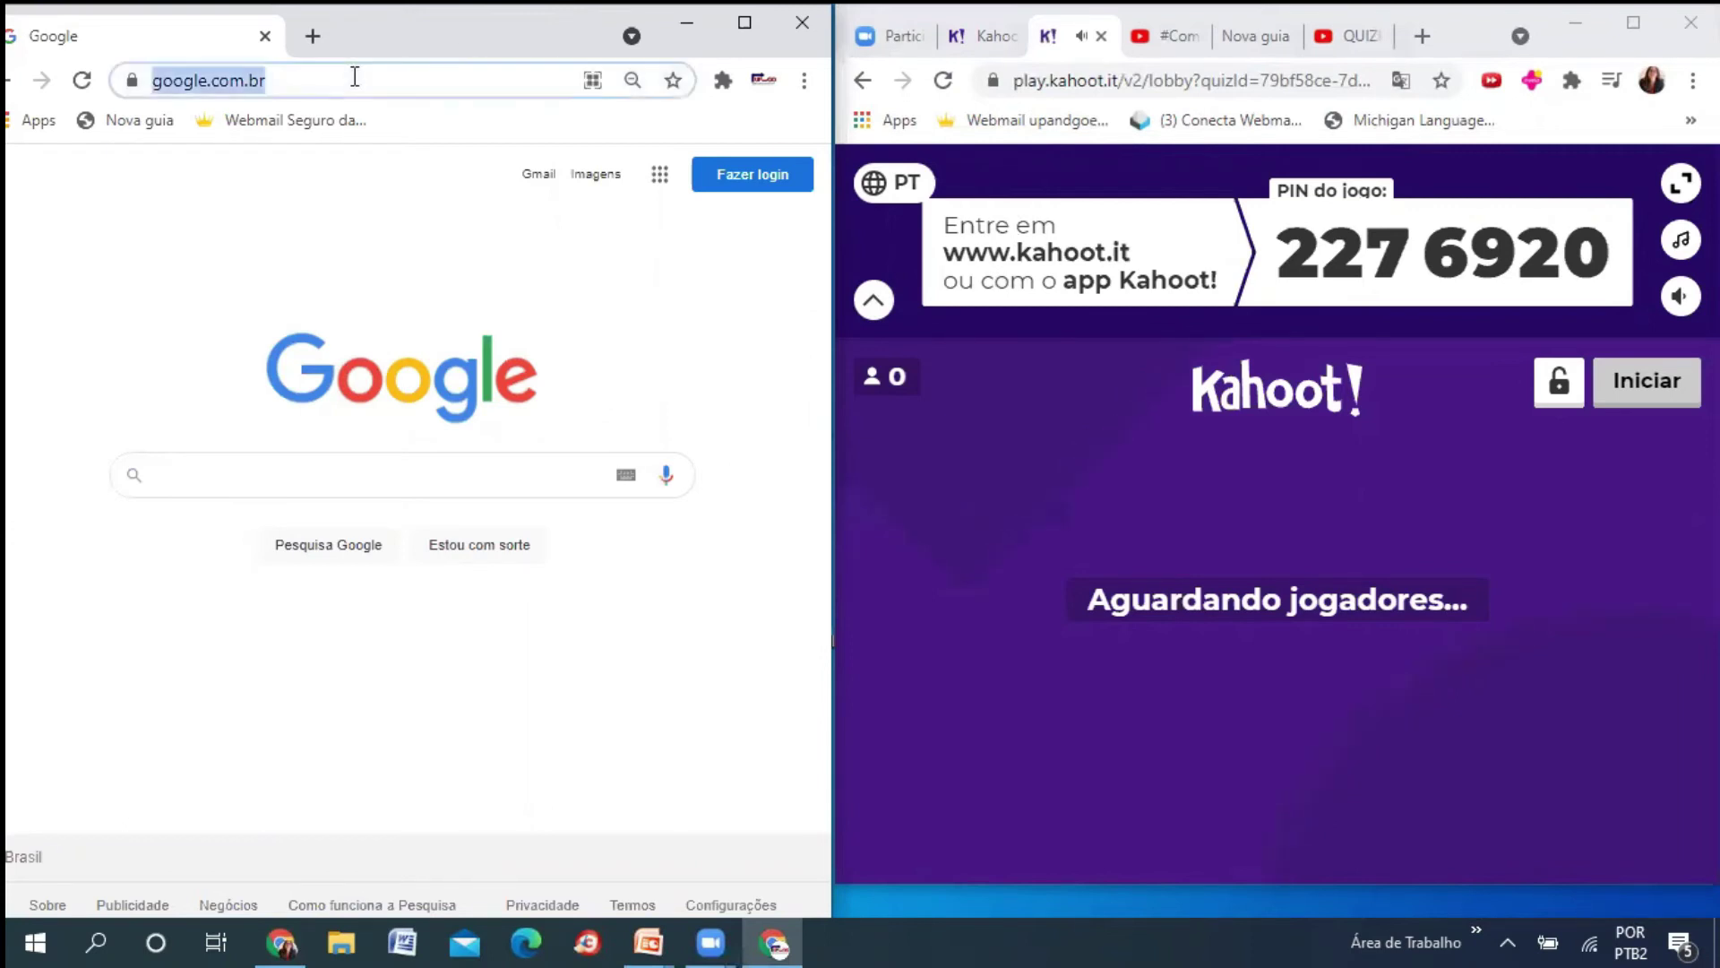
pyautogui.write('kahoot.it')
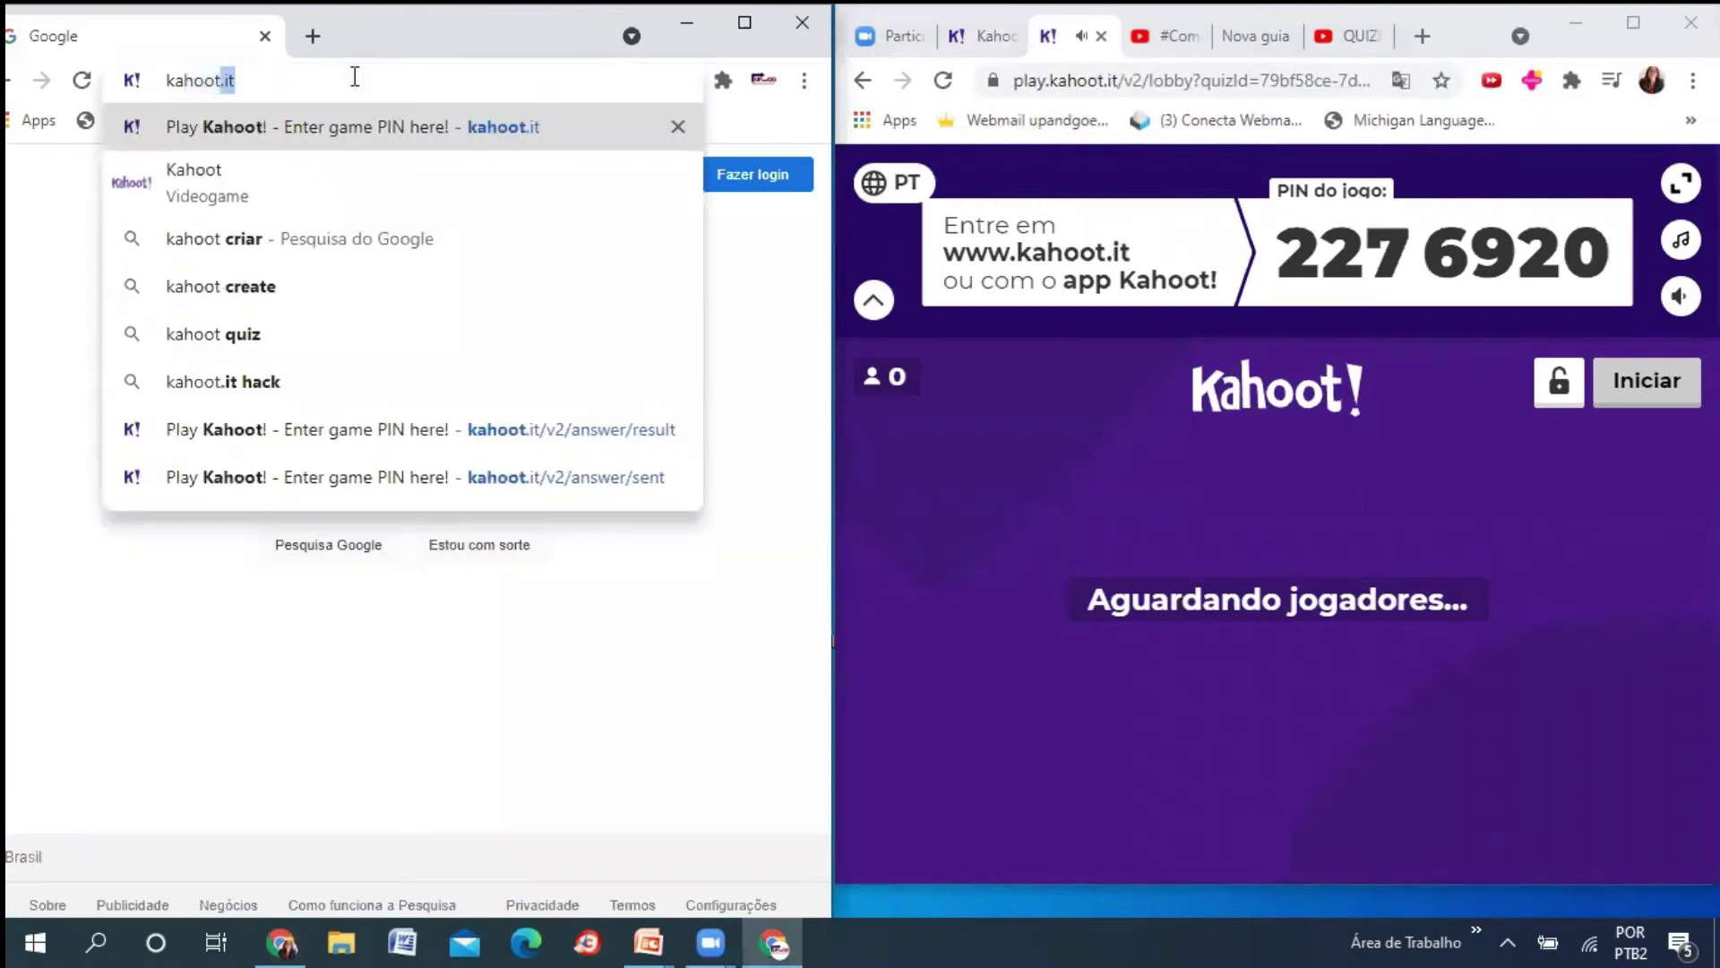
pyautogui.press('Return')
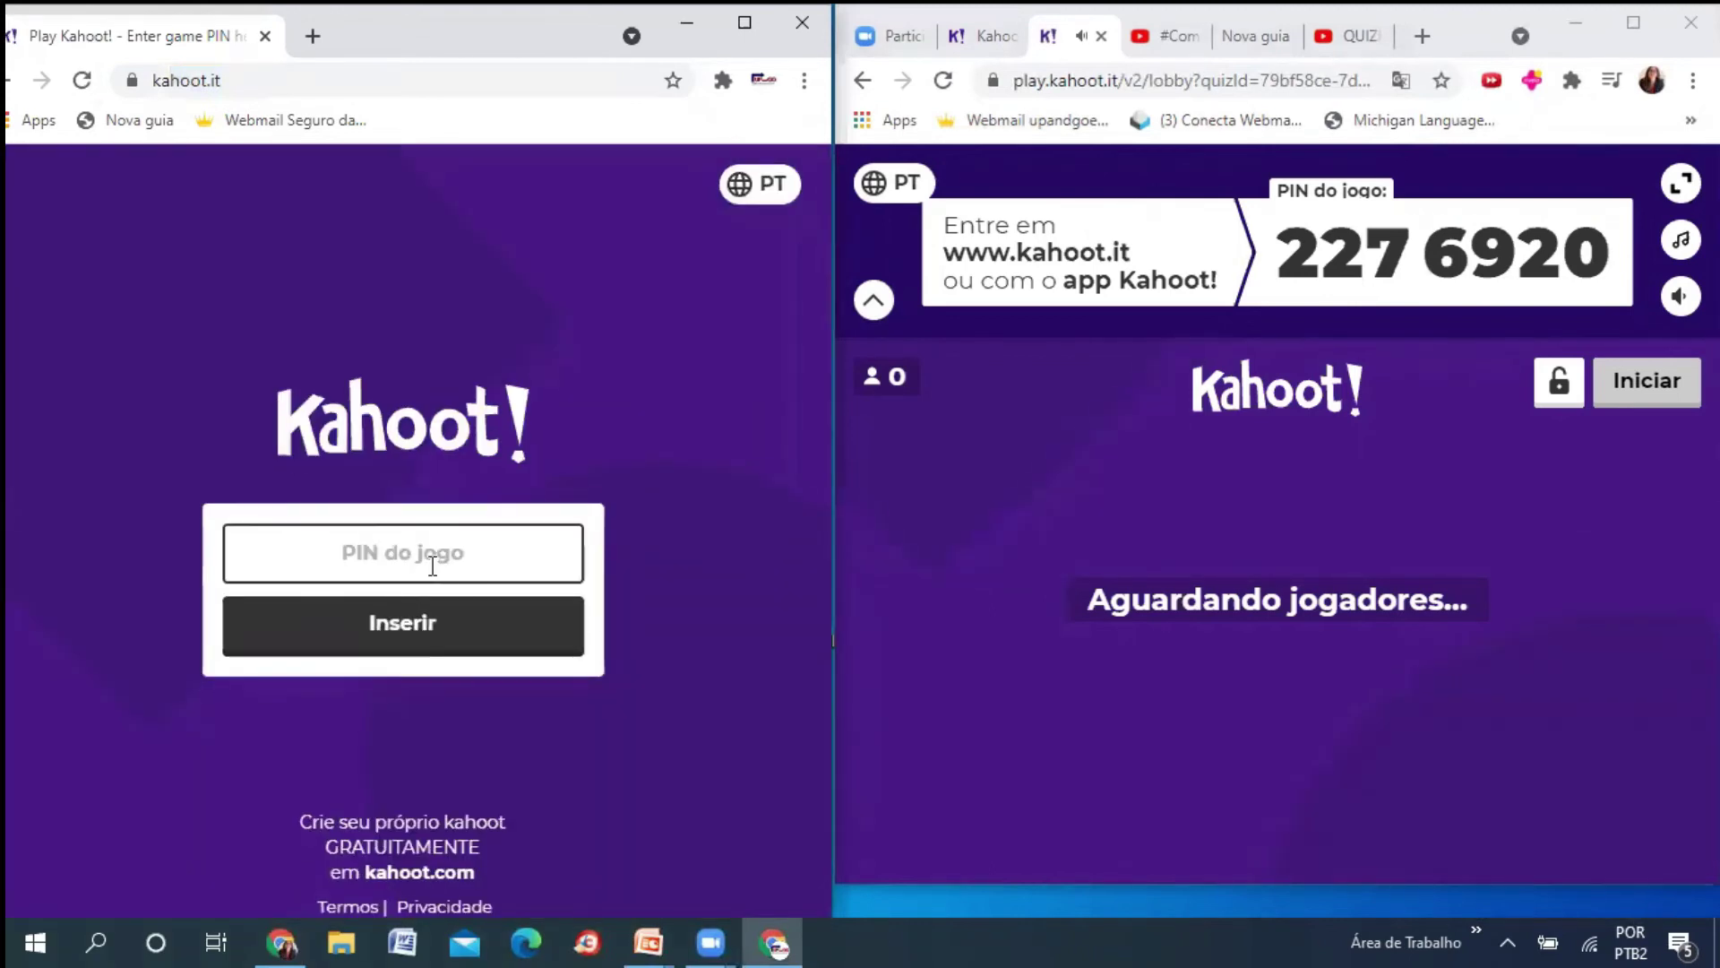
# - Enter the lobby's game PIN on the kahoot.it join page and submit it
pyautogui.write('2276920')
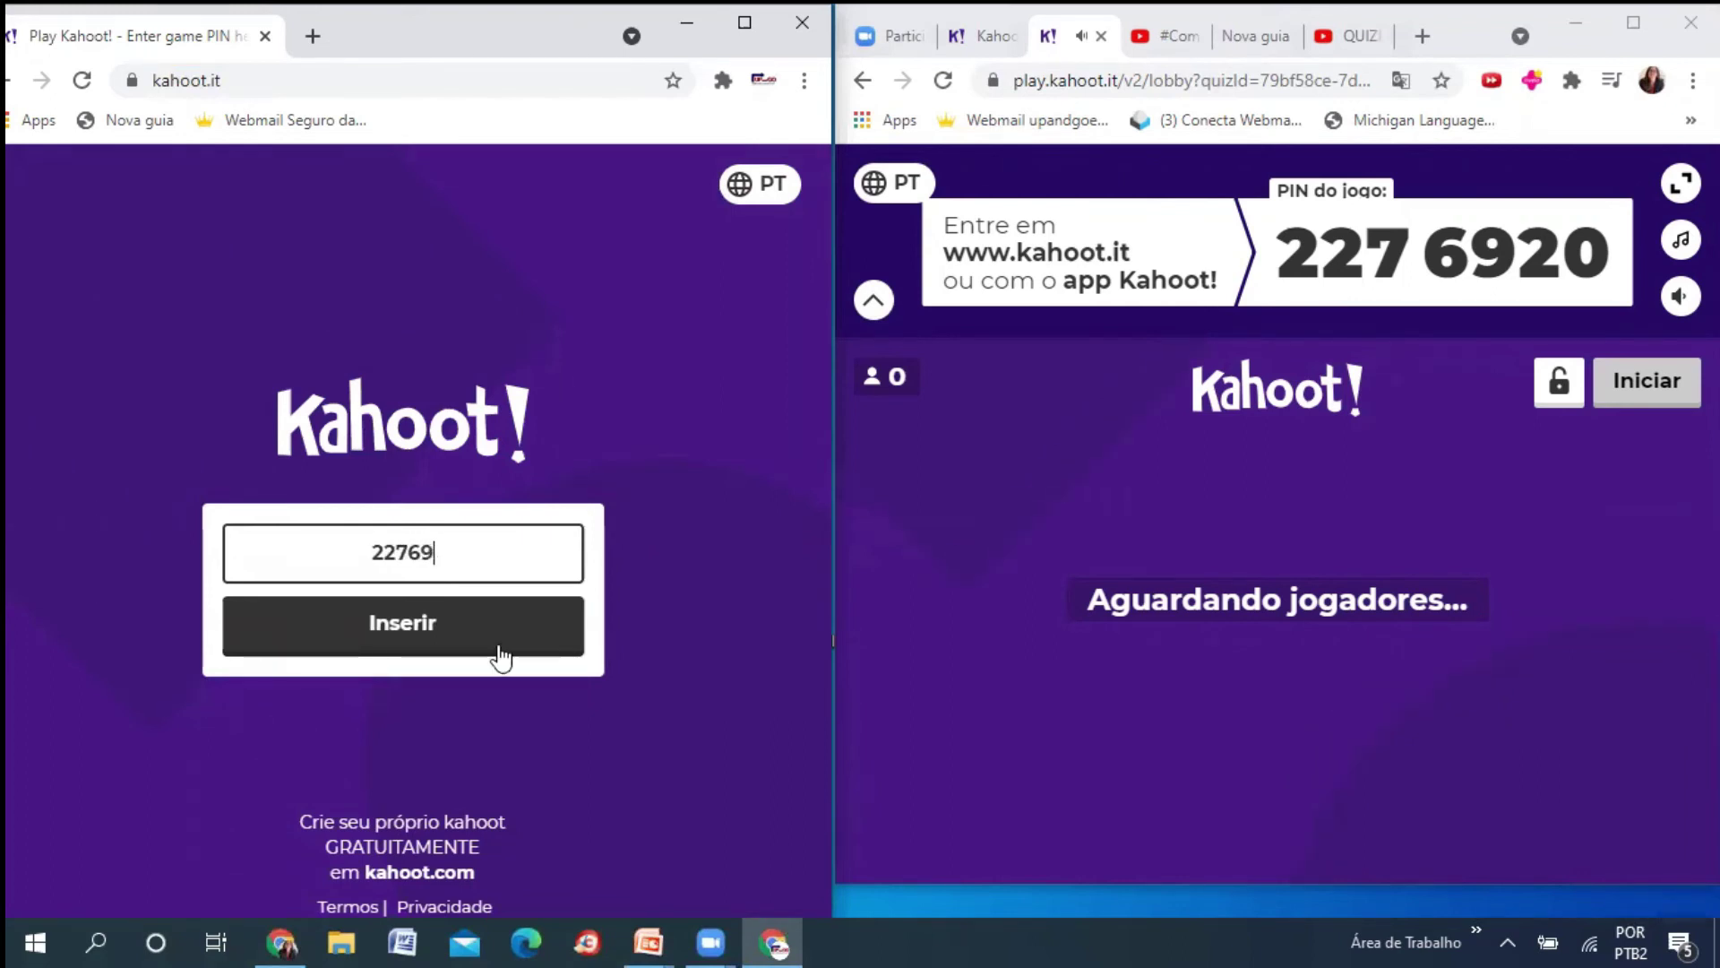
pyautogui.click(470, 652)
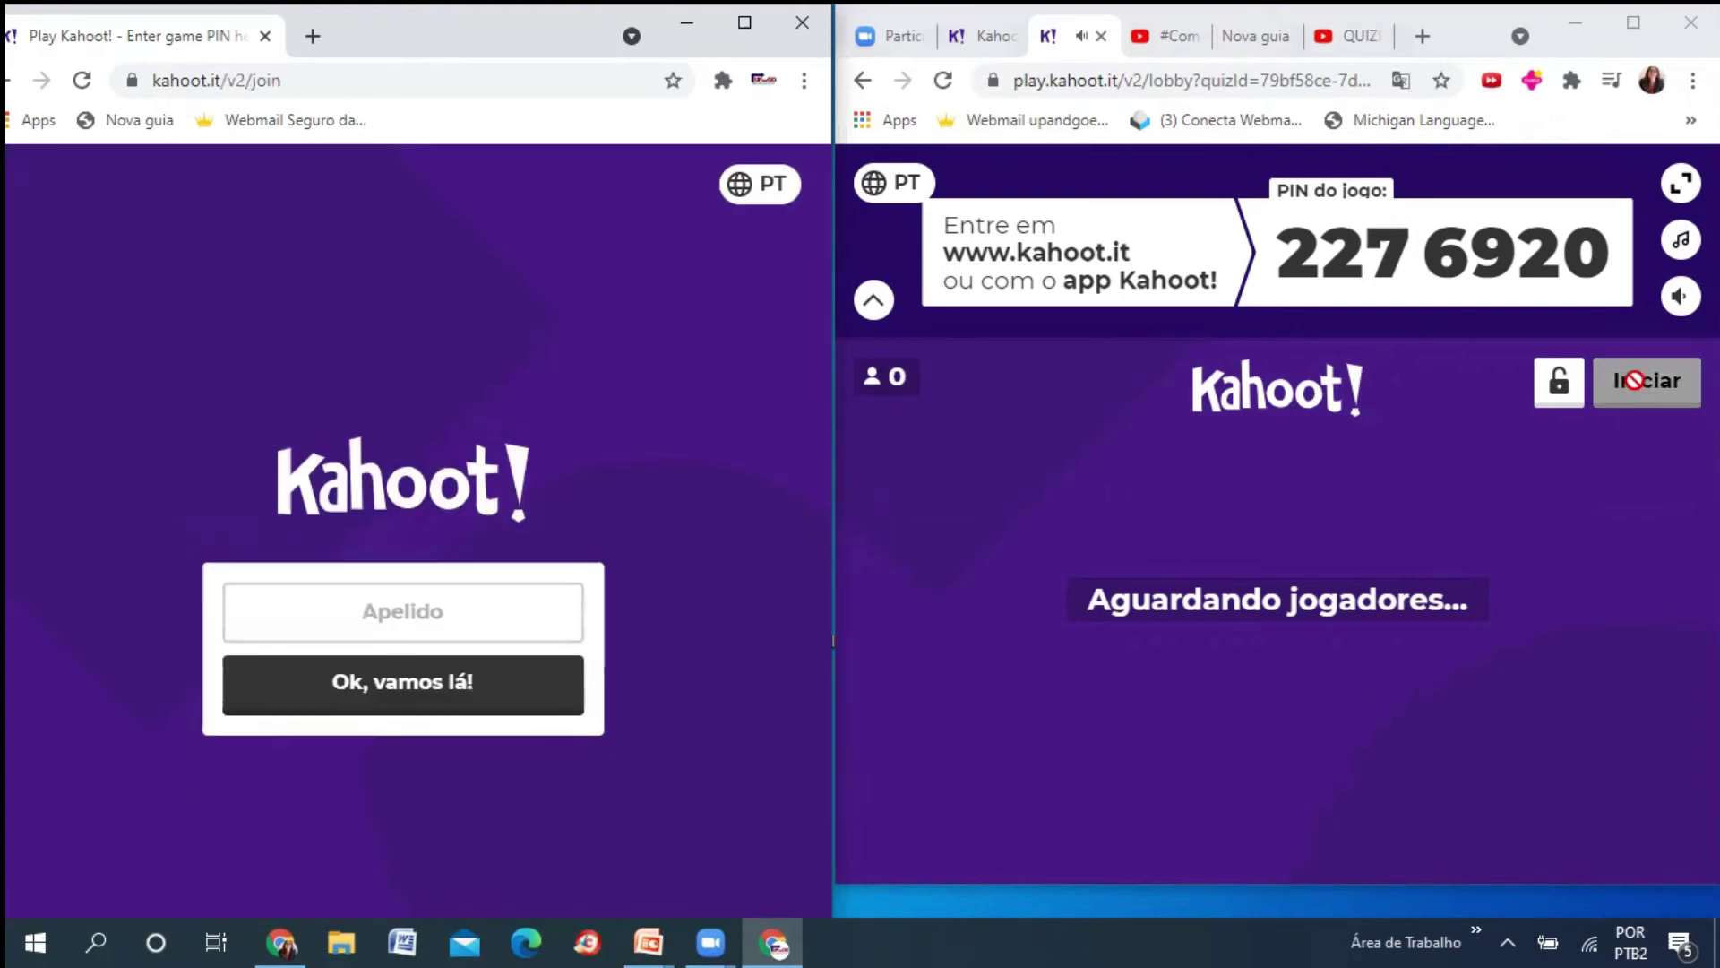
pyautogui.click(1633, 380)
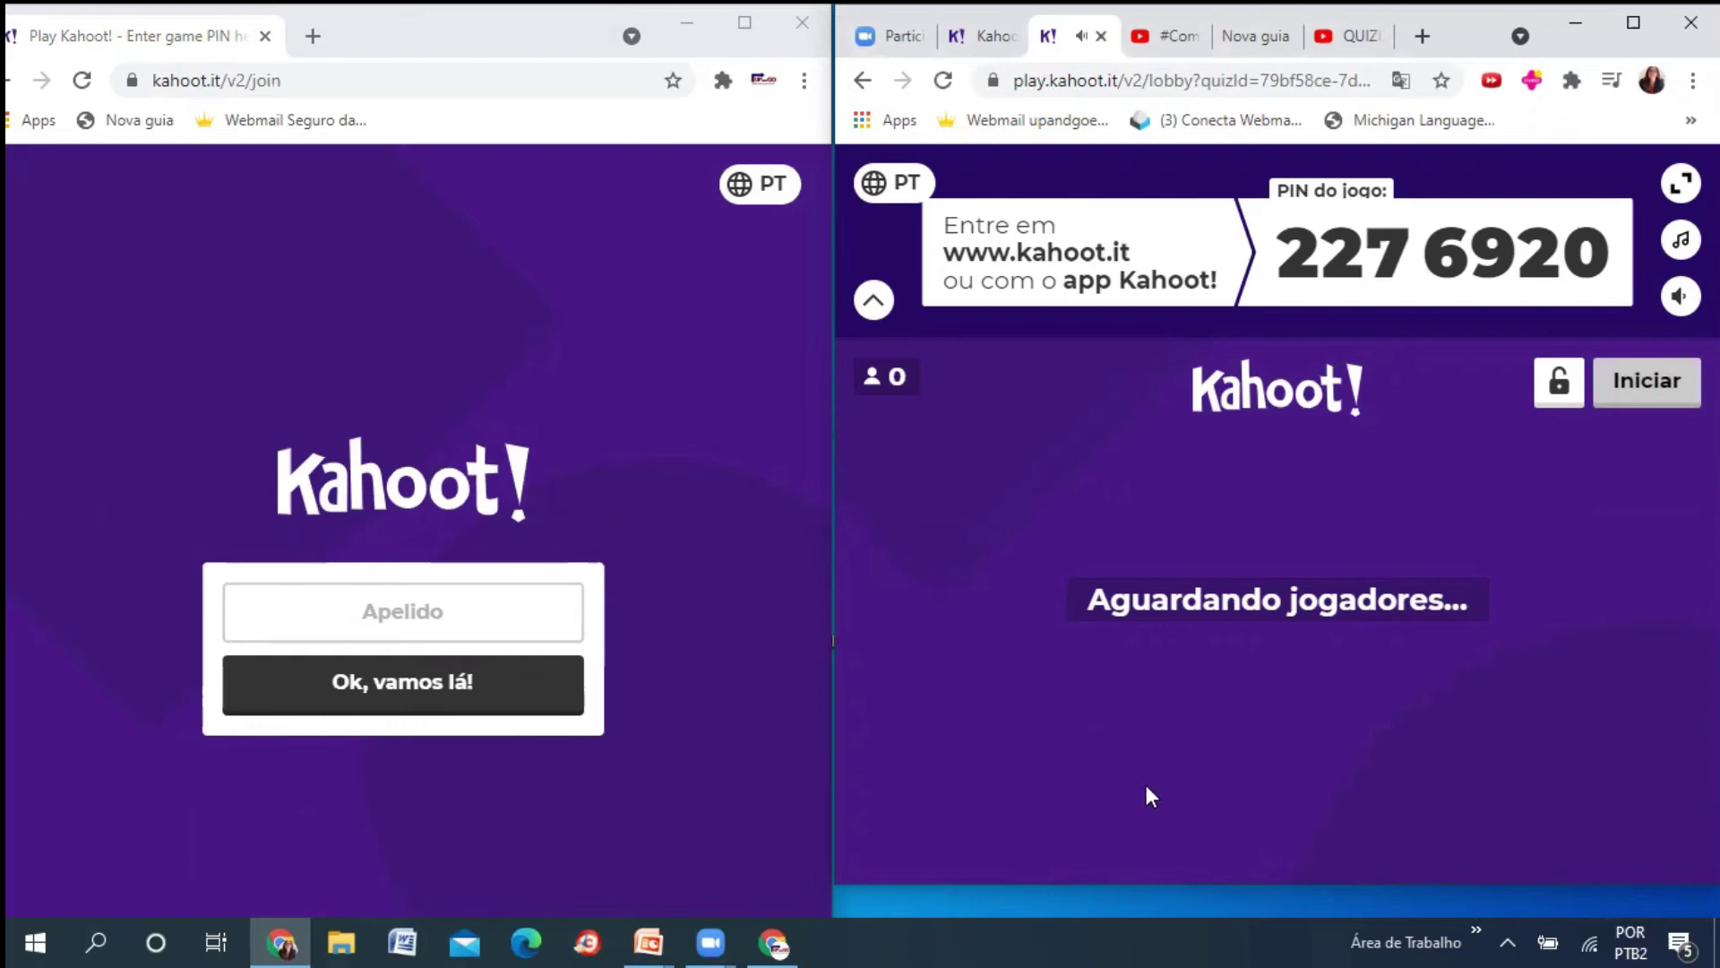
# - Enter the player's nickname to join, so the host lobby shows 1 player
pyautogui.click(446, 612)
pyautogui.write('CAinara')
pyautogui.press('BackSpace')
pyautogui.press('BackSpace')
pyautogui.press('BackSpace')
pyautogui.press('BackSpace')
pyautogui.press('BackSpace')
pyautogui.press('BackSpace')
pyautogui.write('ainara')
pyautogui.press('Return')
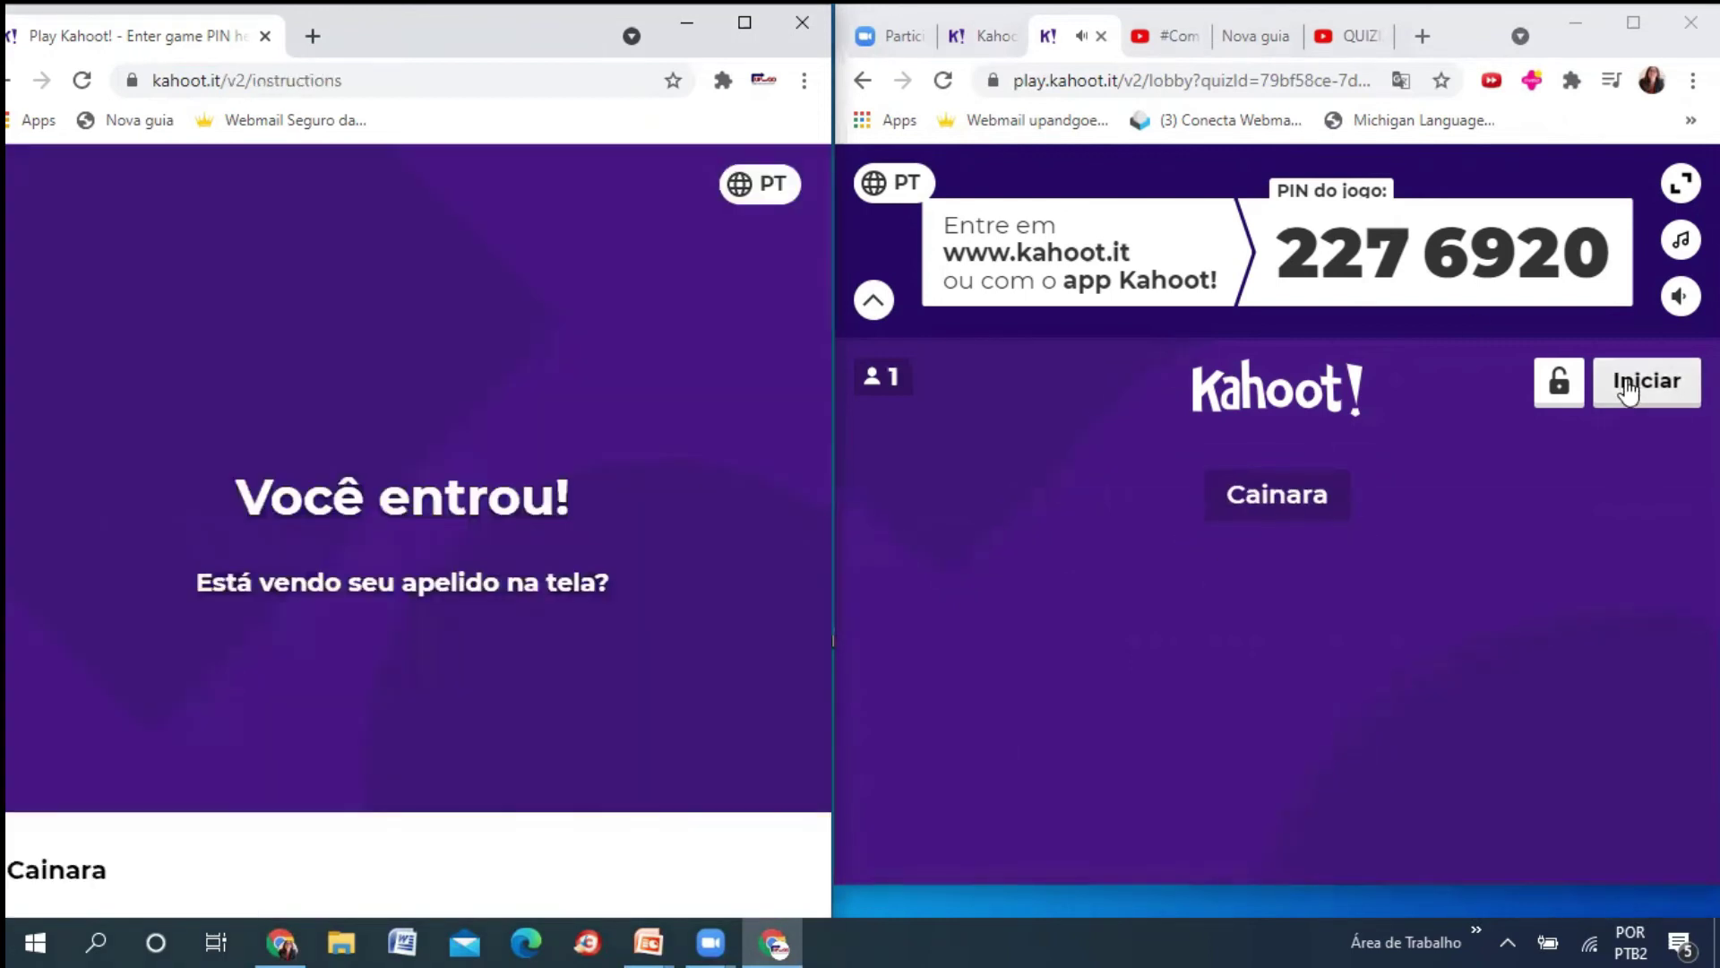
# - Start the game, answer question 1 with Pedagogia for 905 points, then close the player window
pyautogui.click(1627, 388)
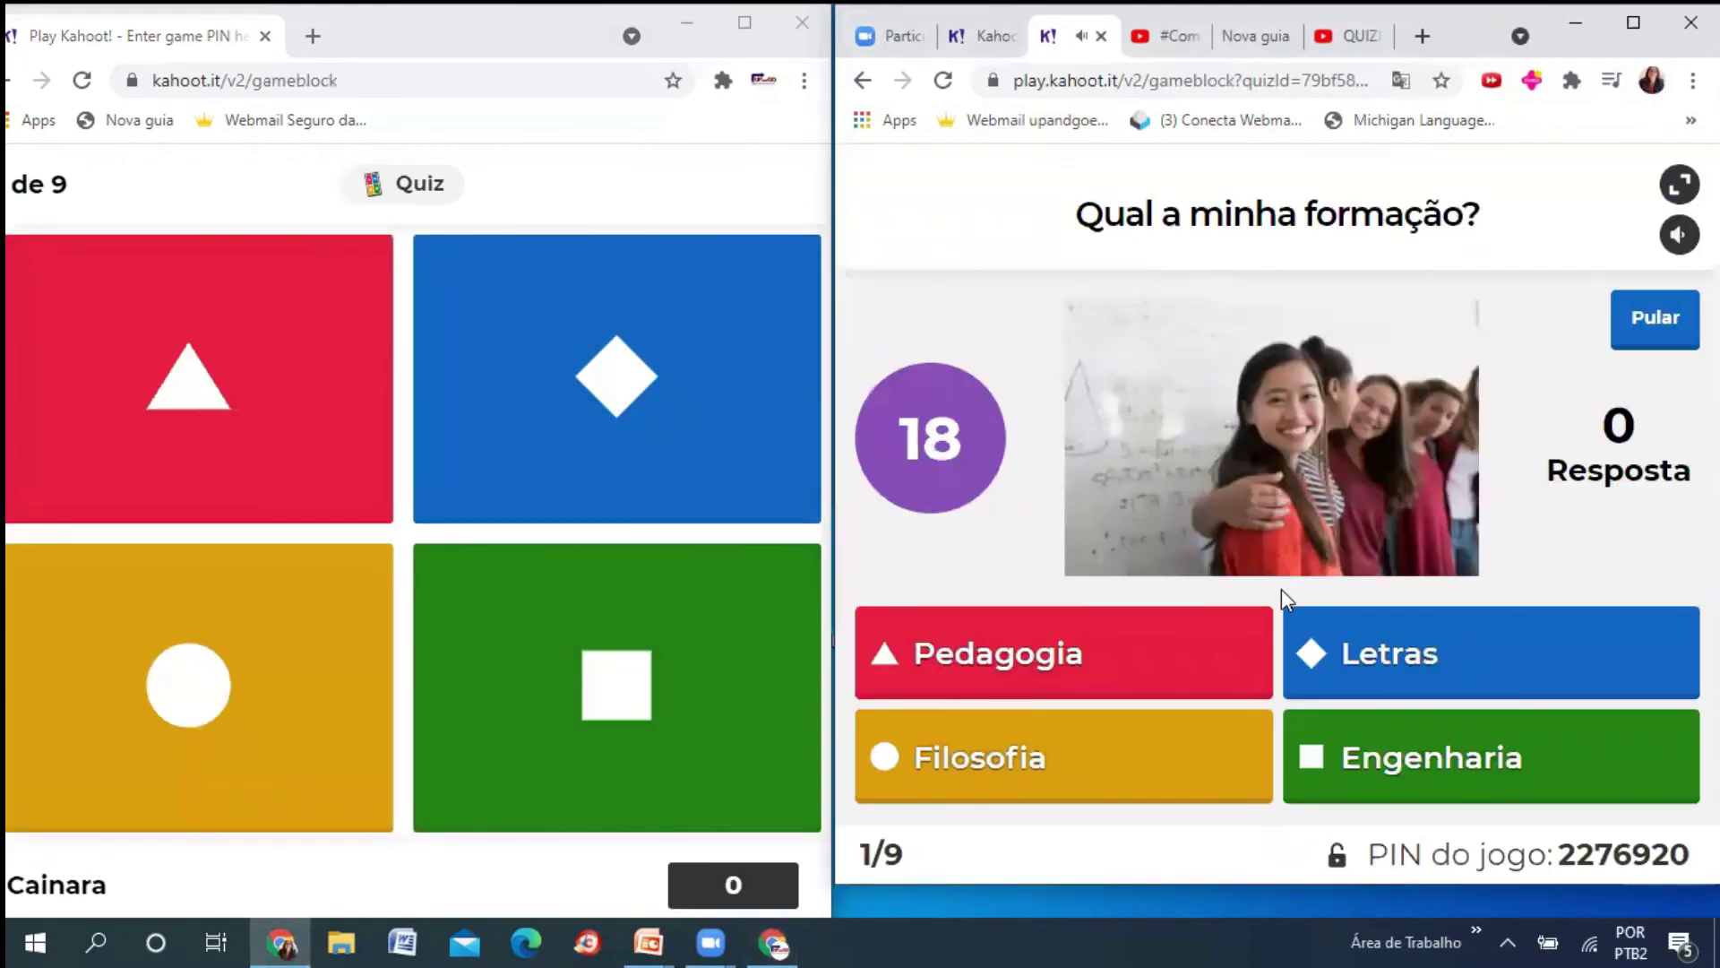
pyautogui.click(235, 396)
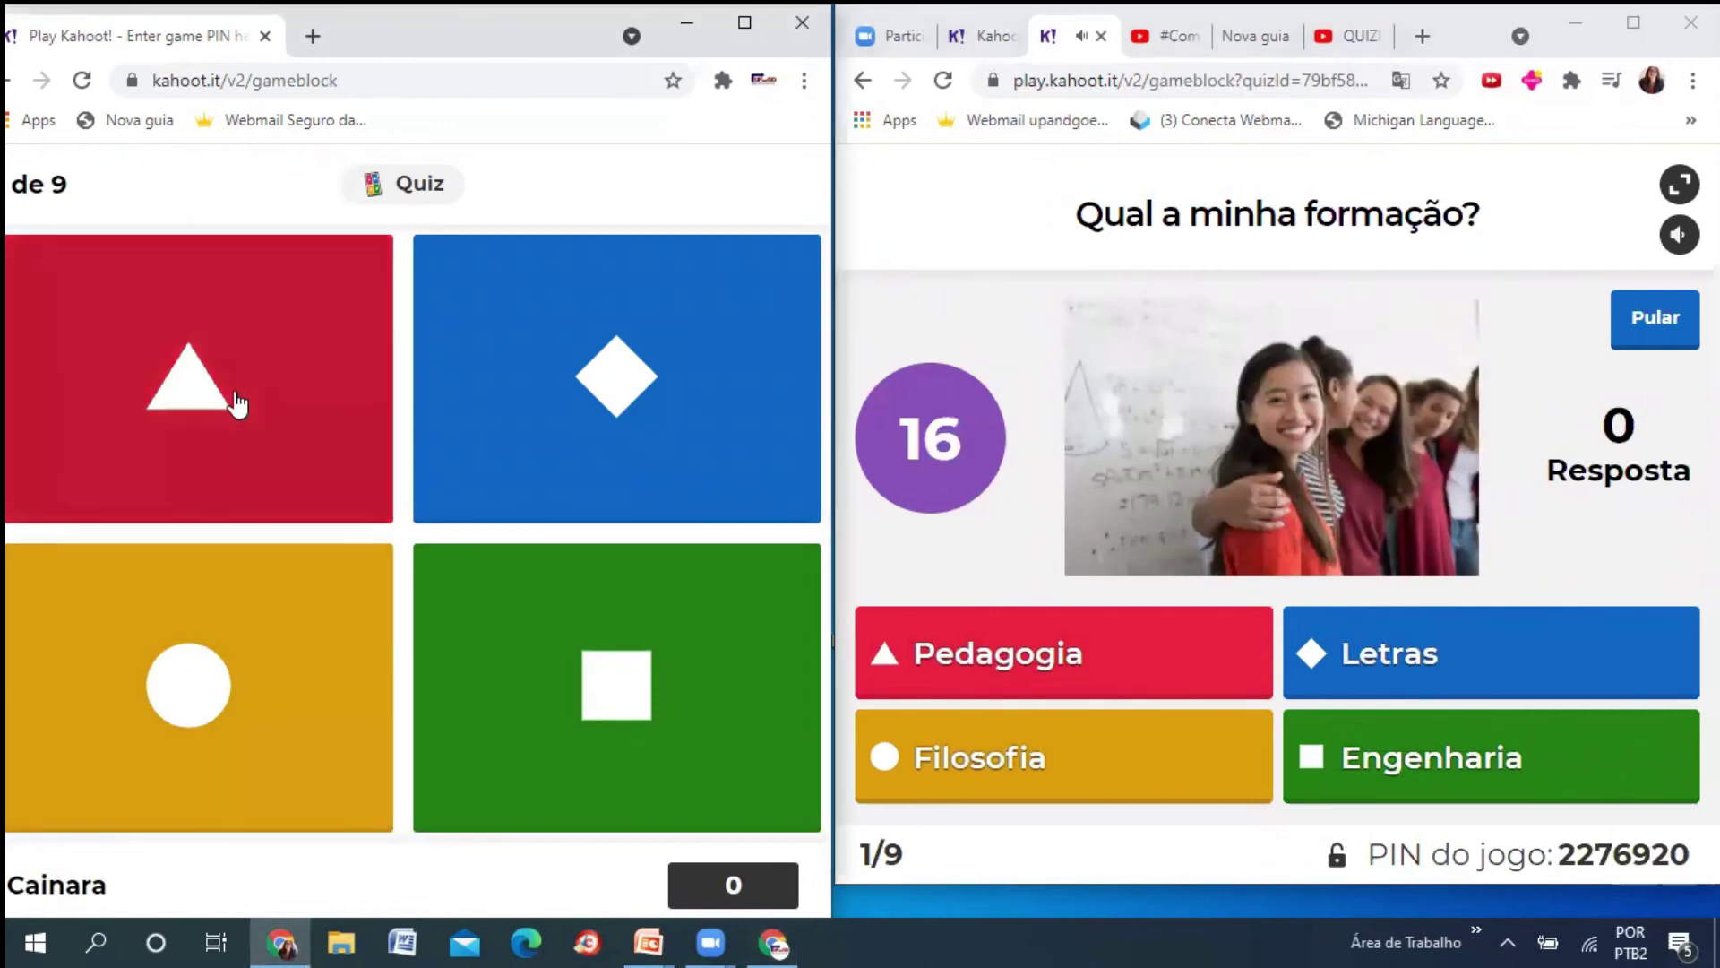
pyautogui.click(236, 394)
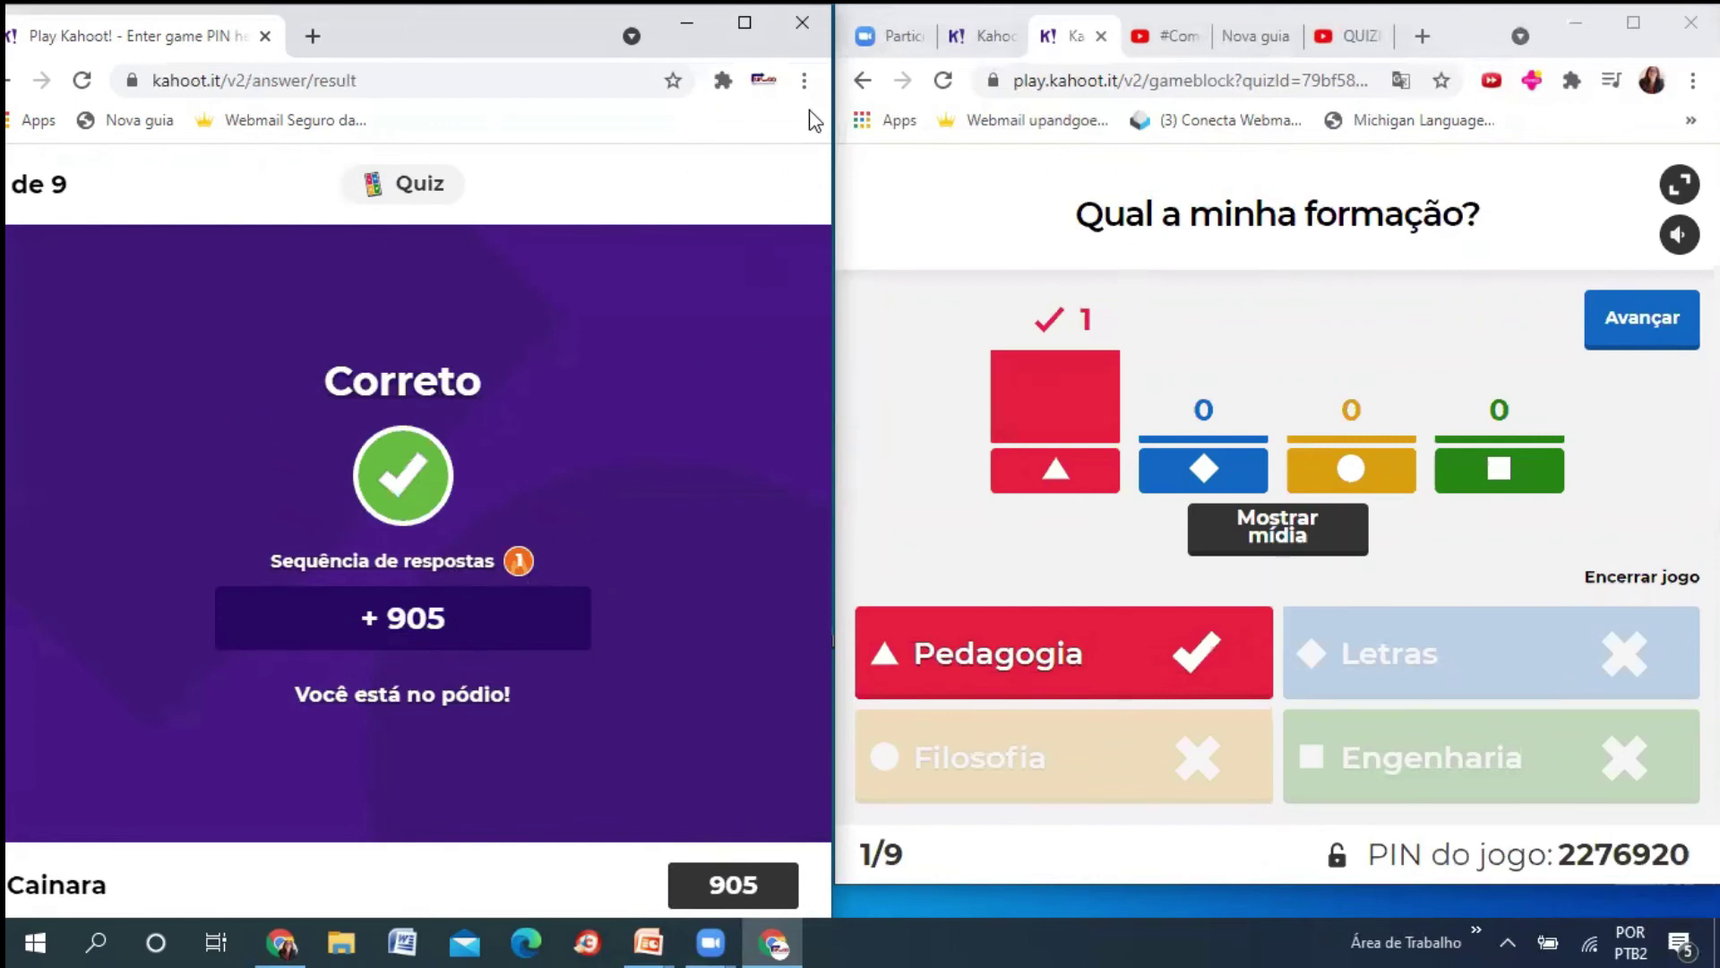
pyautogui.click(804, 41)
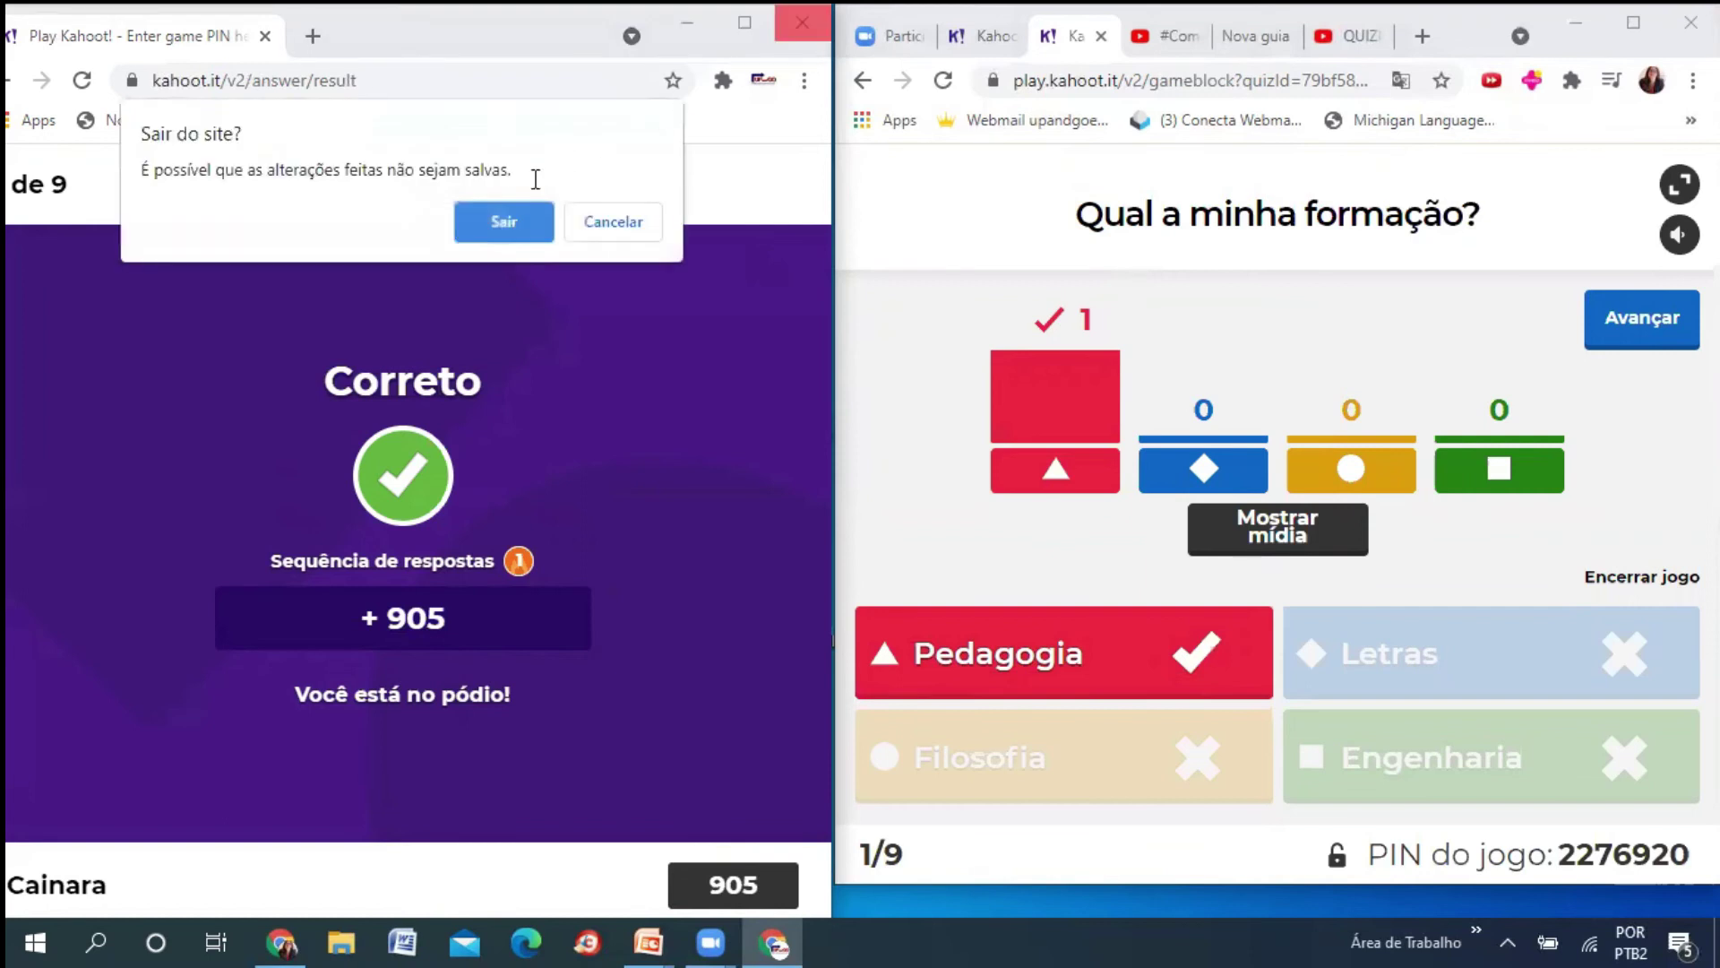
# - Confirm leaving the player page, maximize the host window, and close both Kahoot! tabs, confirming Sair
pyautogui.click(503, 224)
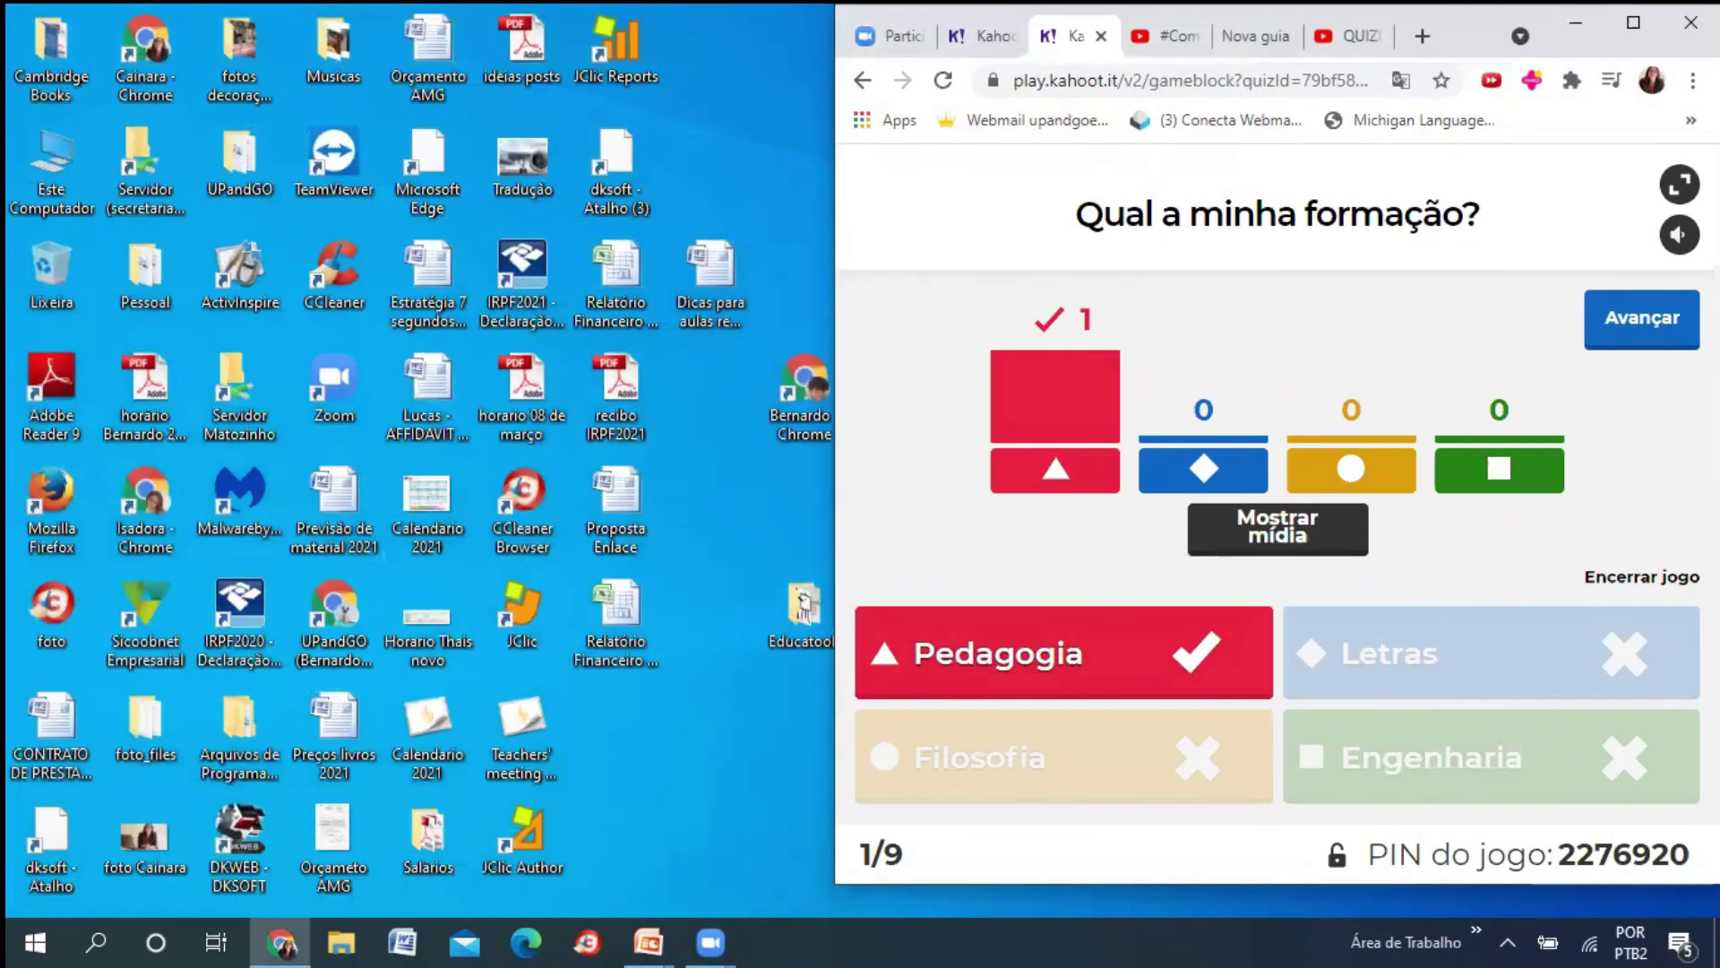
pyautogui.click(1633, 22)
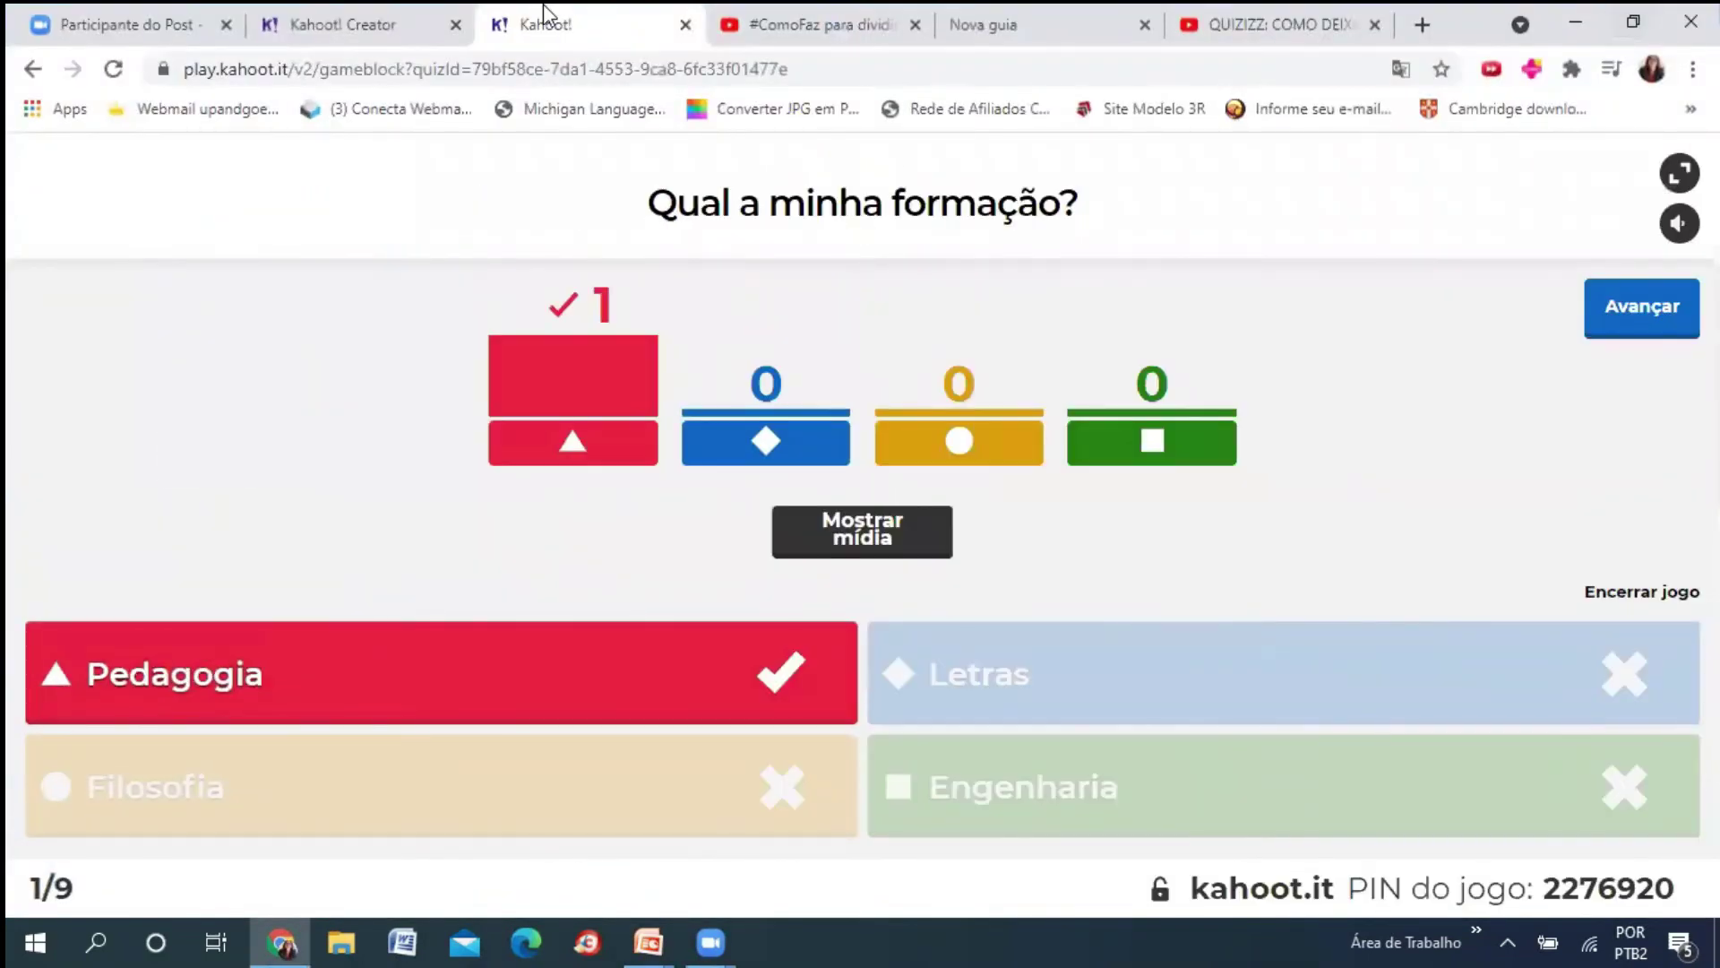
pyautogui.click(456, 26)
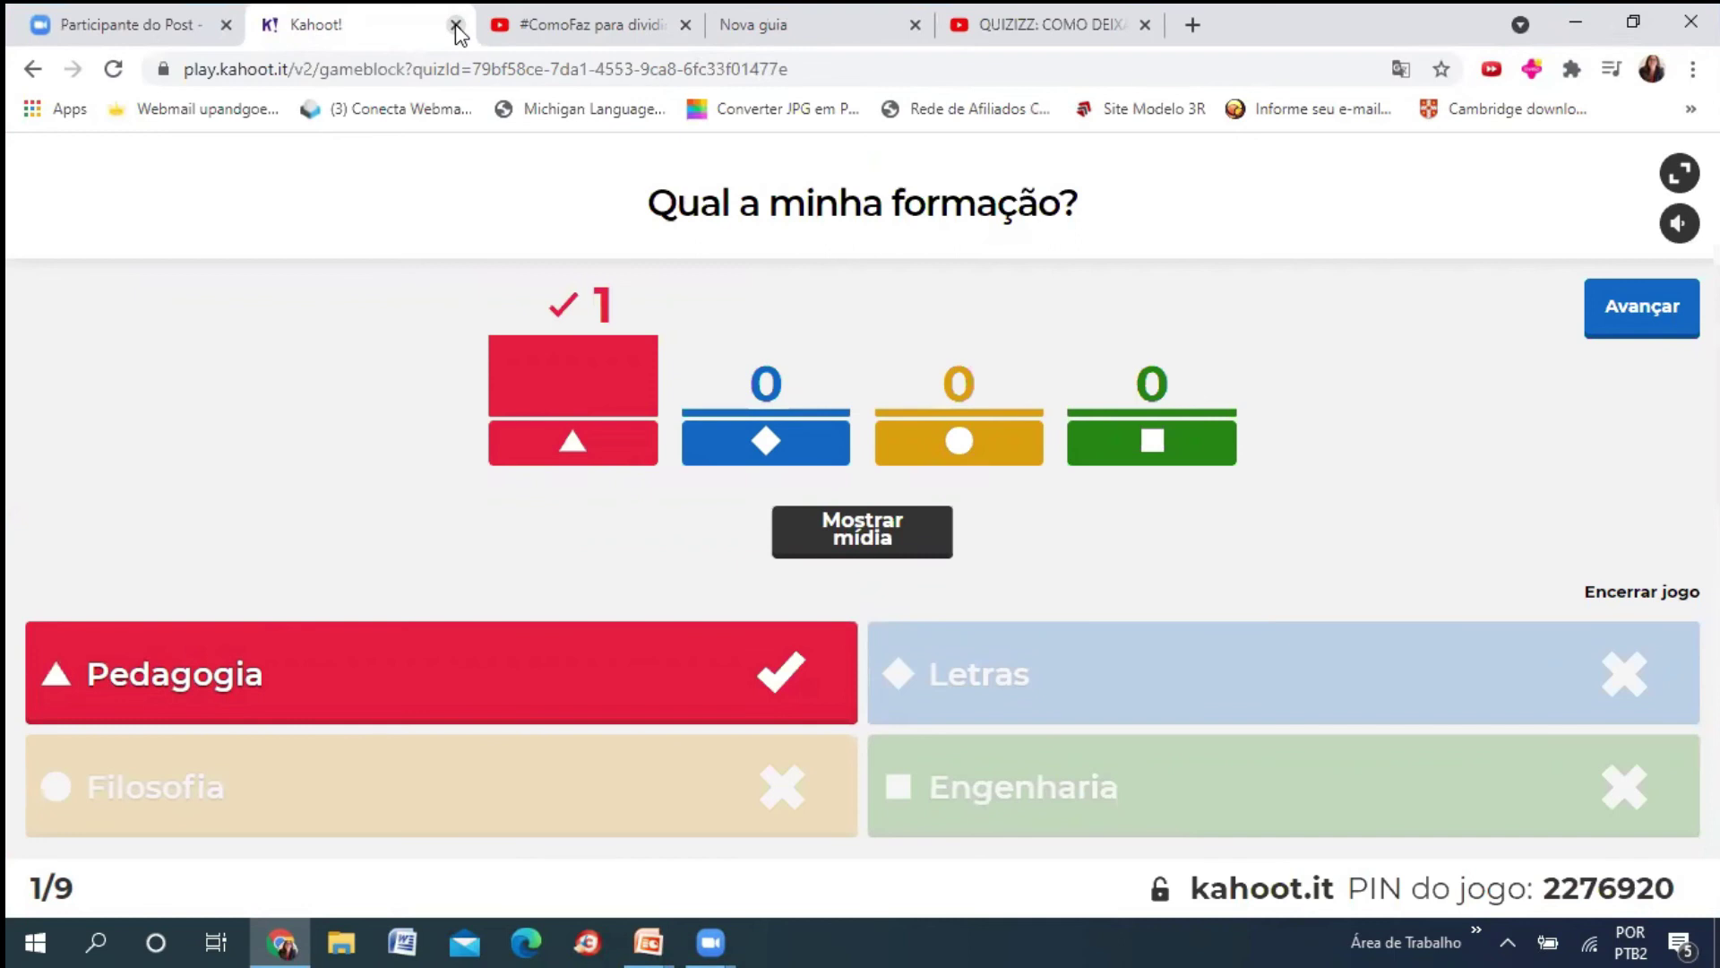
pyautogui.click(456, 25)
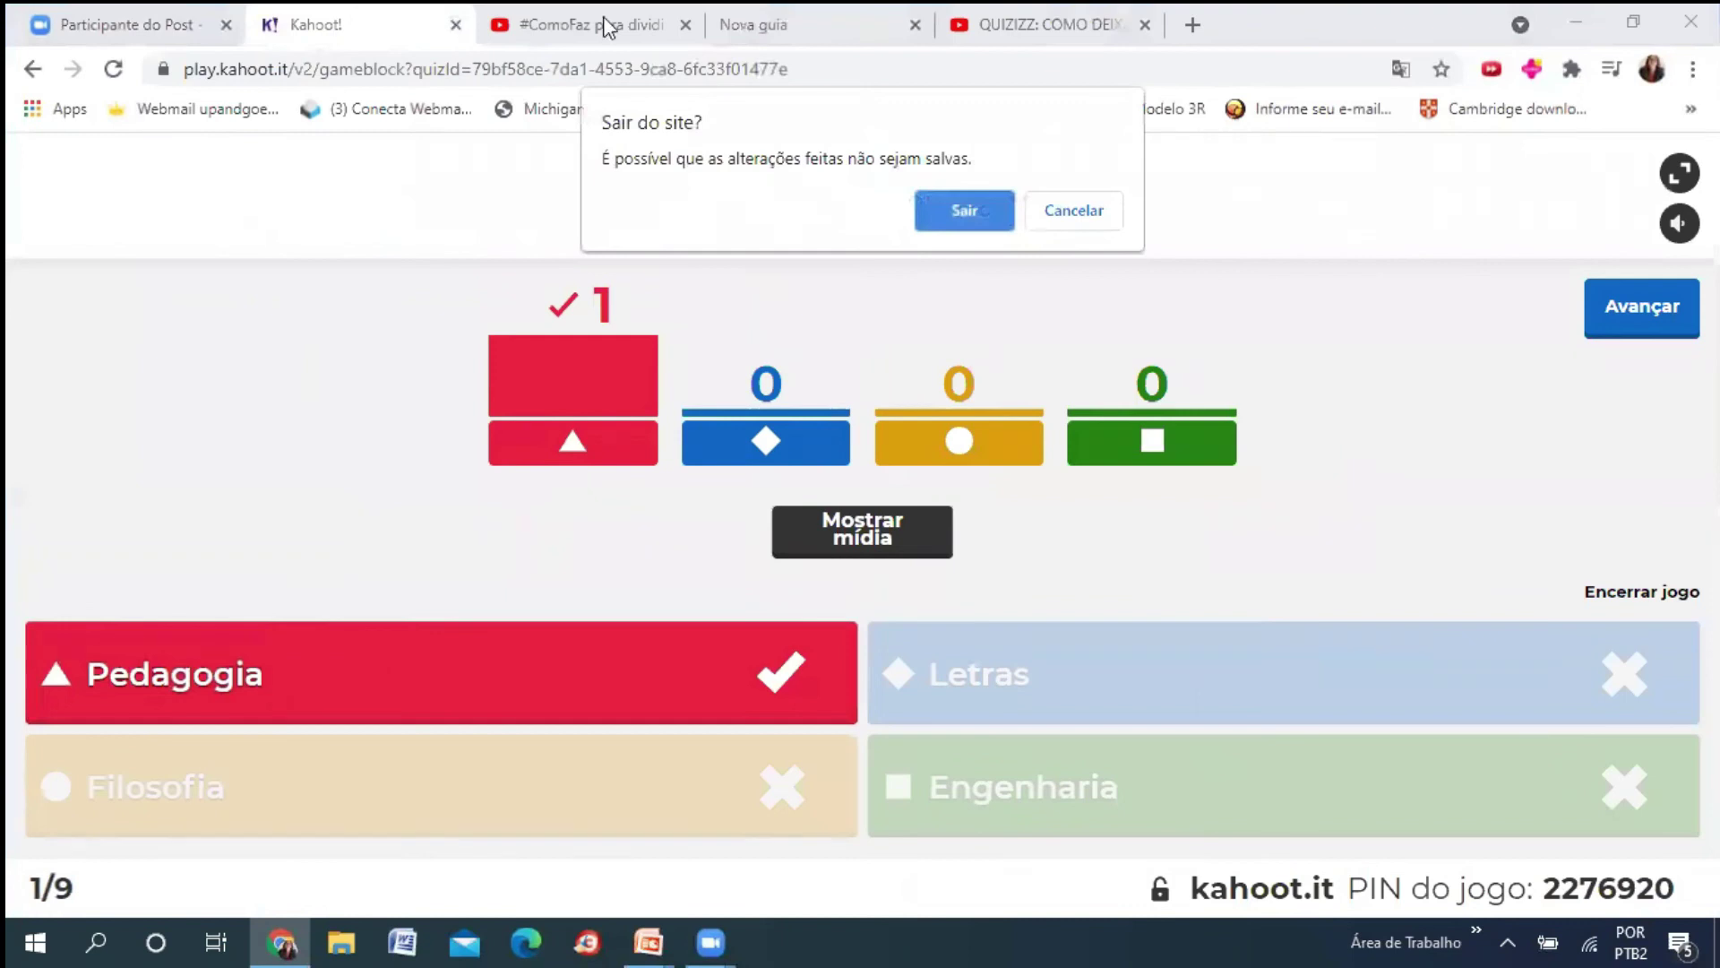
pyautogui.click(971, 210)
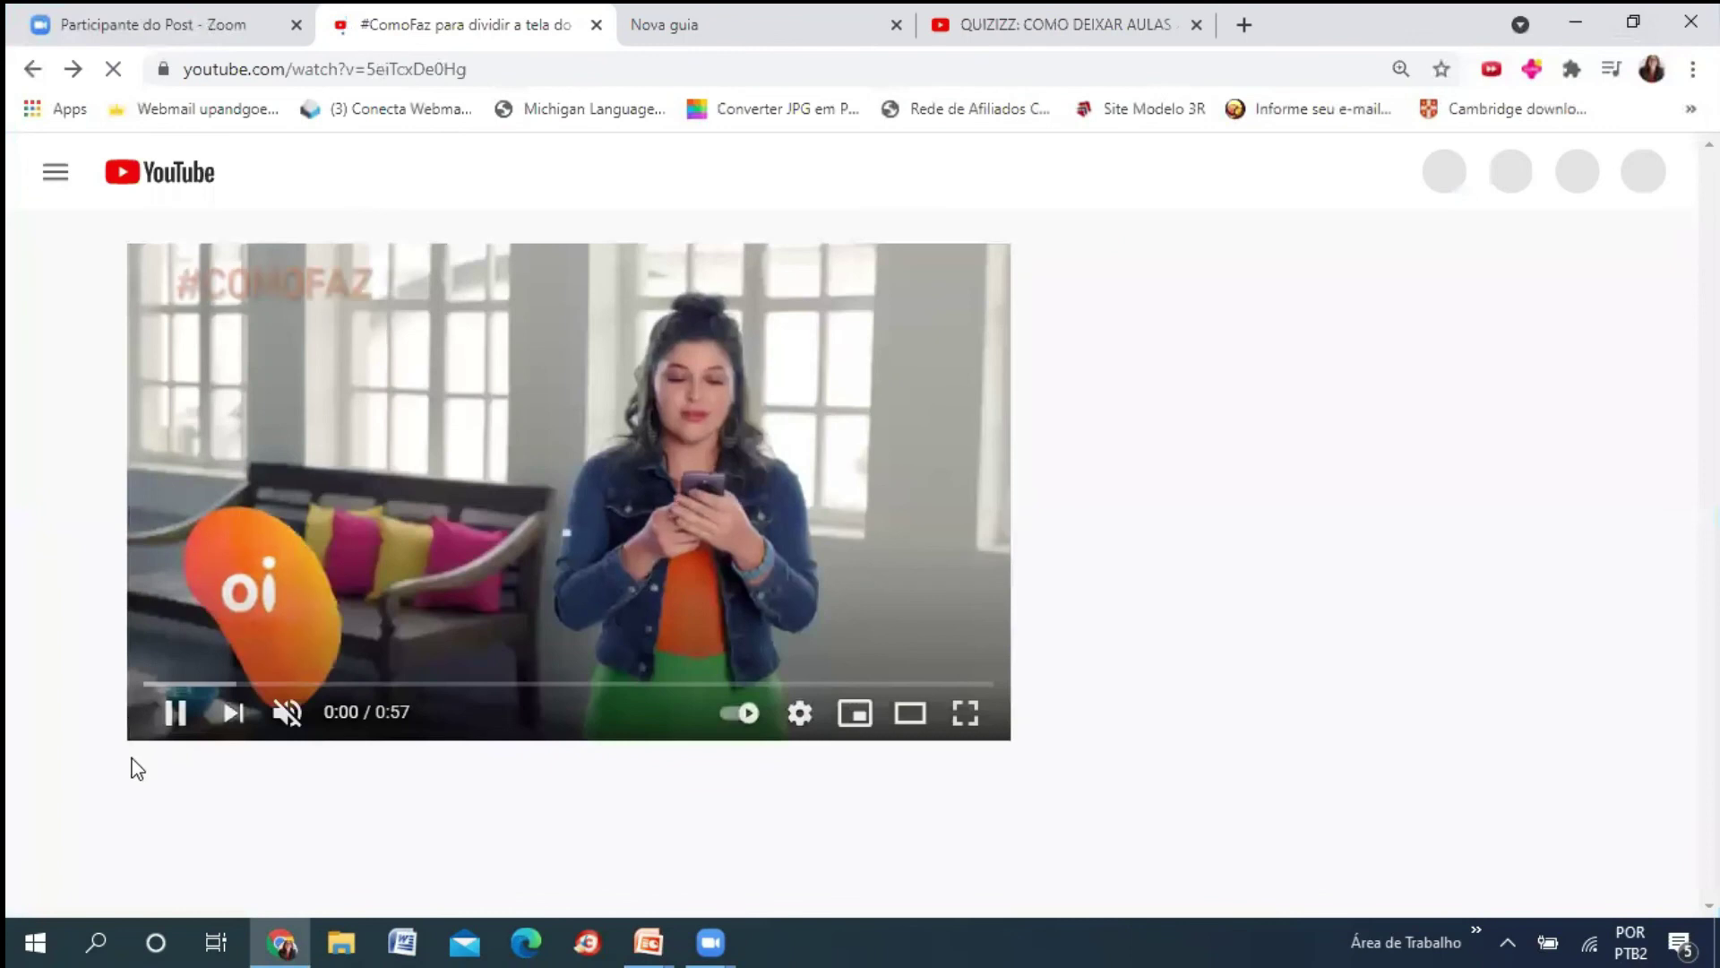
# - Unmute and re-mute the #ComoFaz video, then play it full screen
pyautogui.click(289, 715)
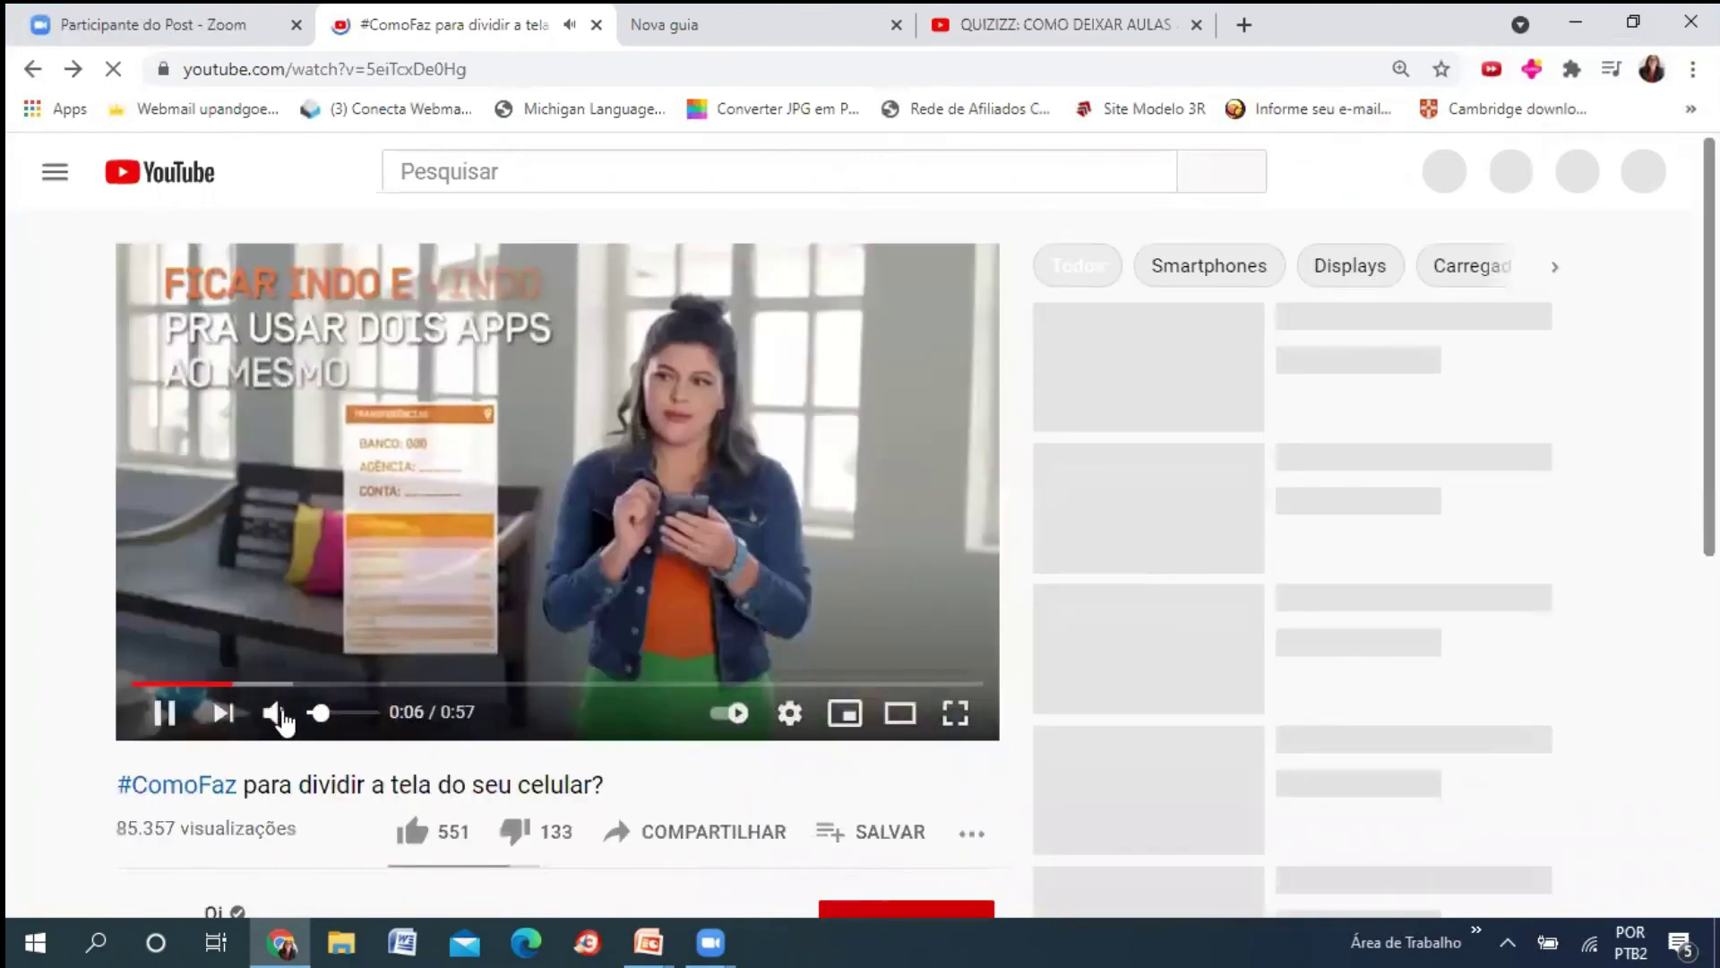
pyautogui.click(274, 713)
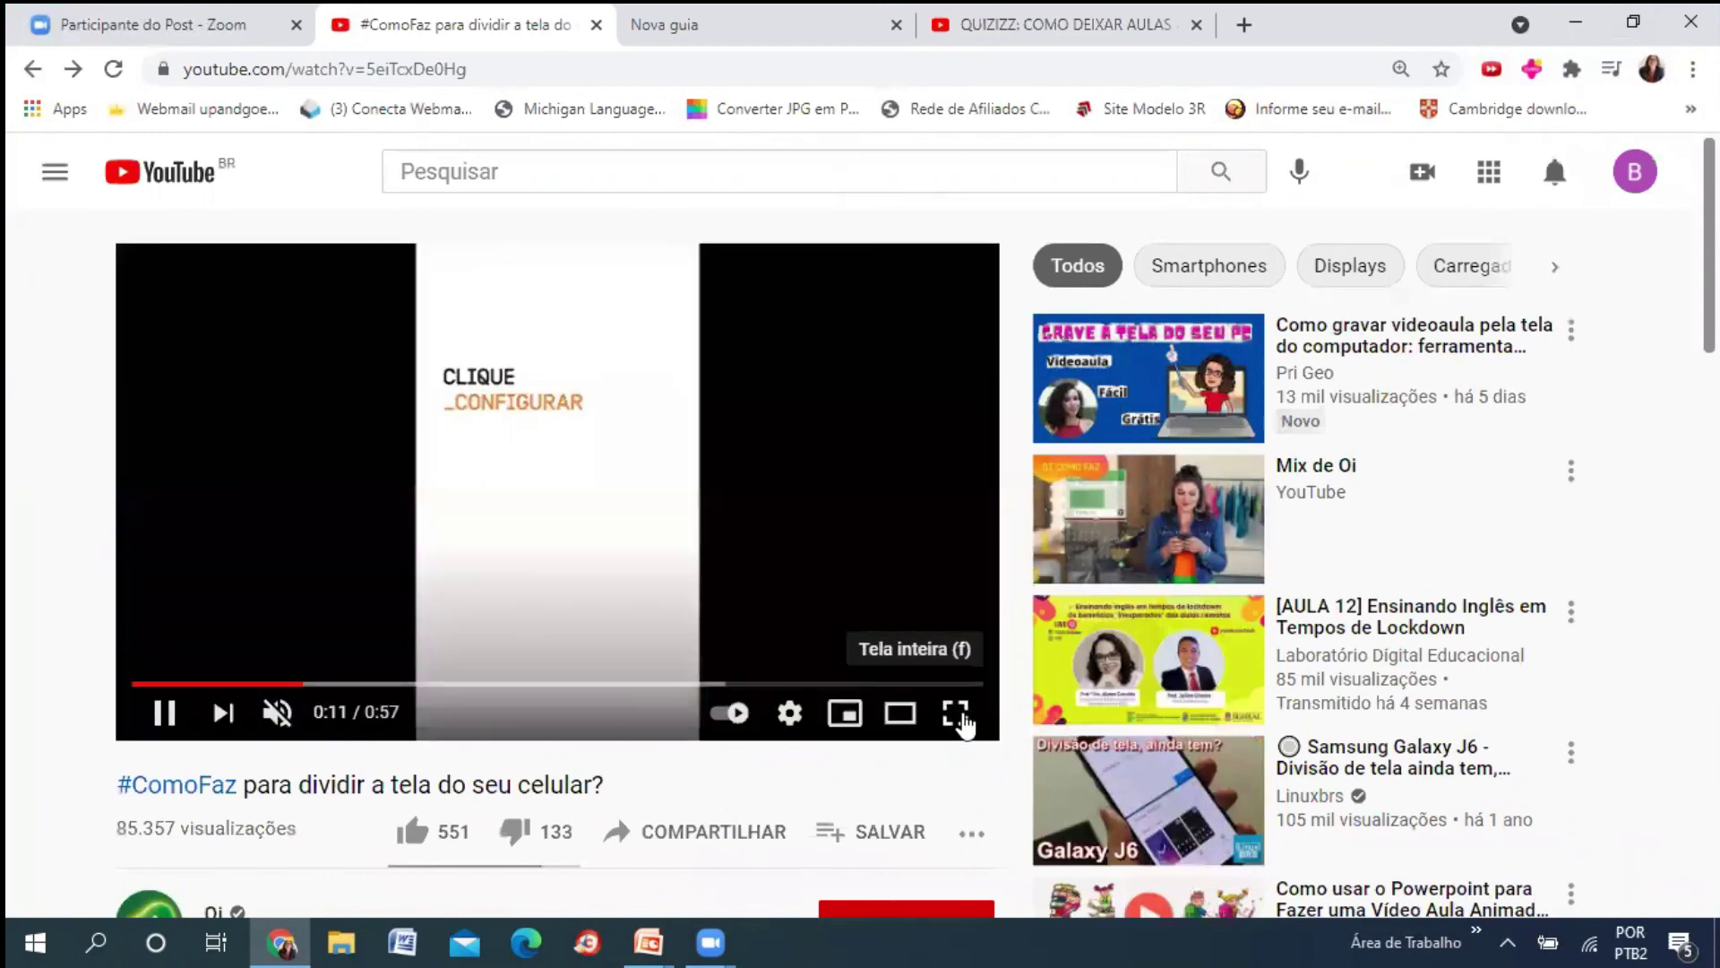
pyautogui.click(957, 713)
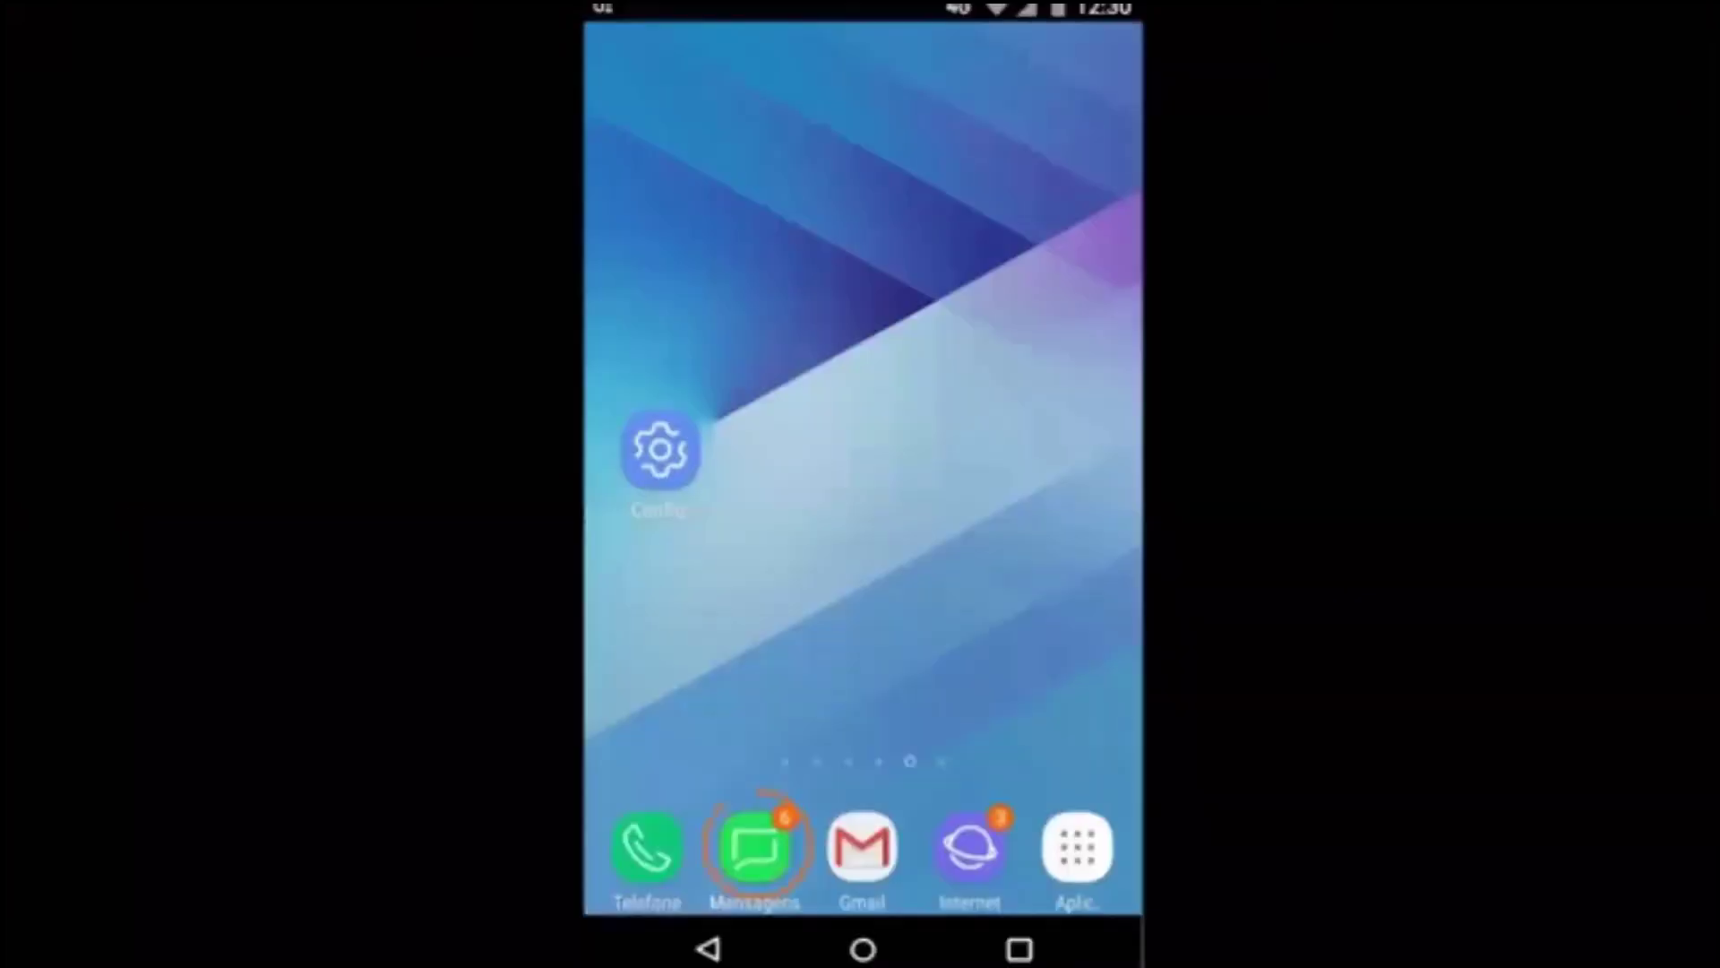
# - Pause the video near its end at 0:52, exit full screen, and close its tab
pyautogui.click(756, 846)
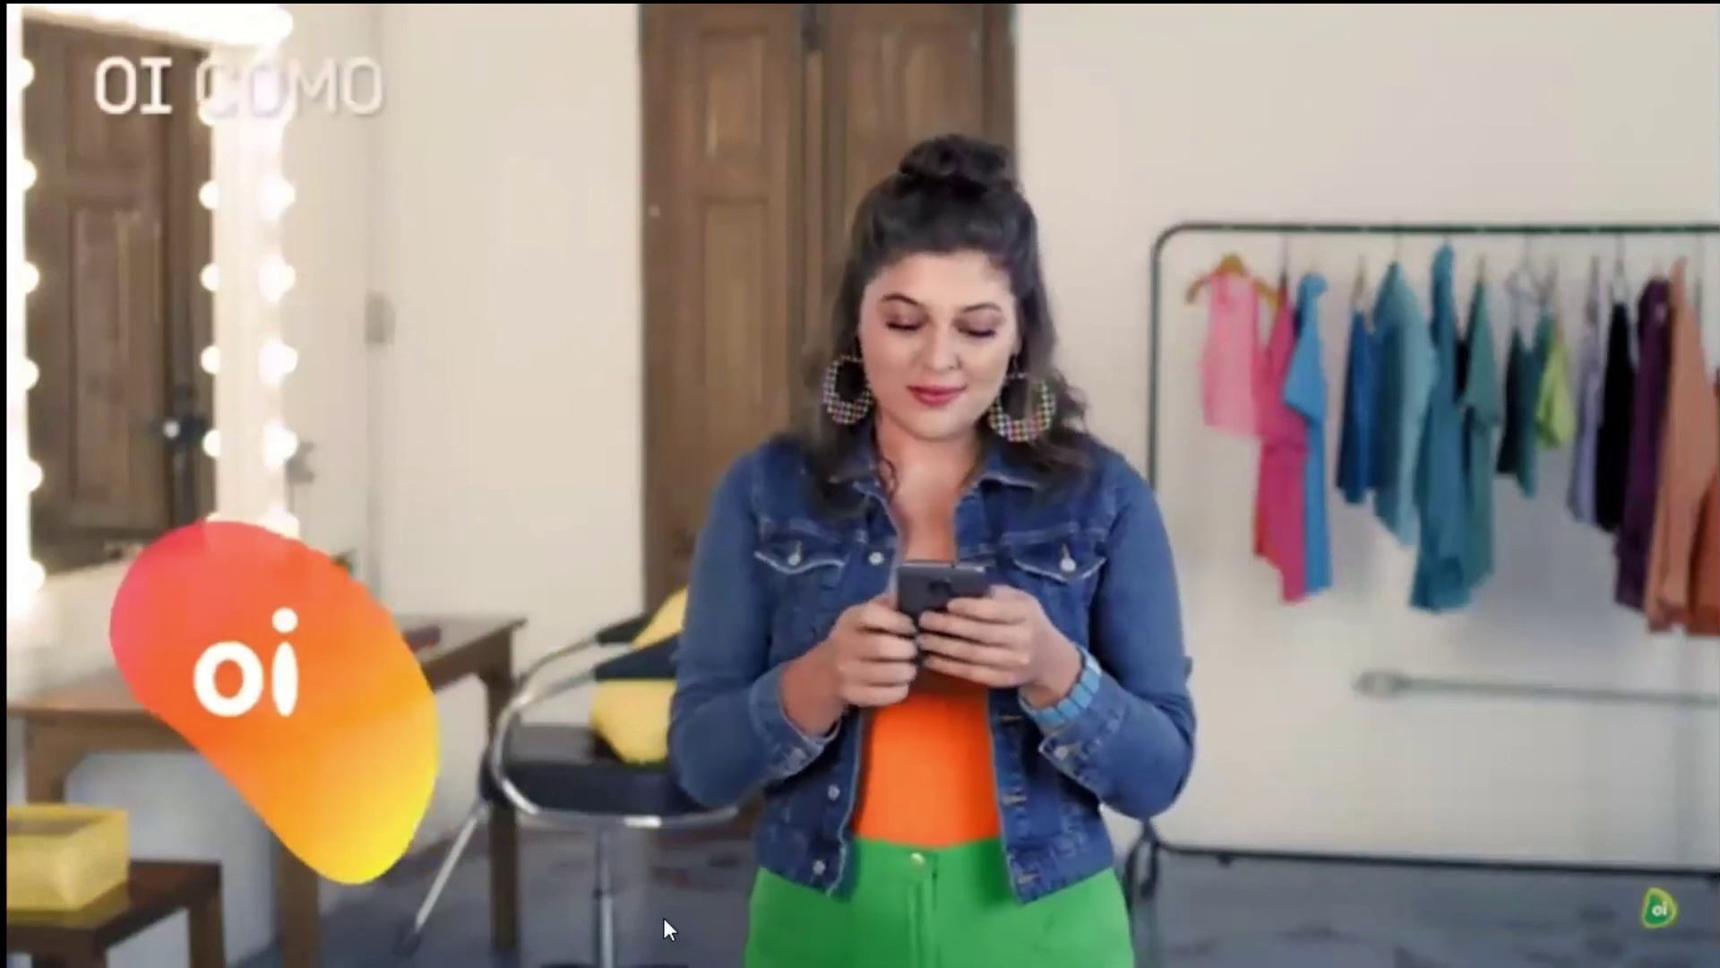
pyautogui.moveTo(304, 911)
pyautogui.click(87, 931)
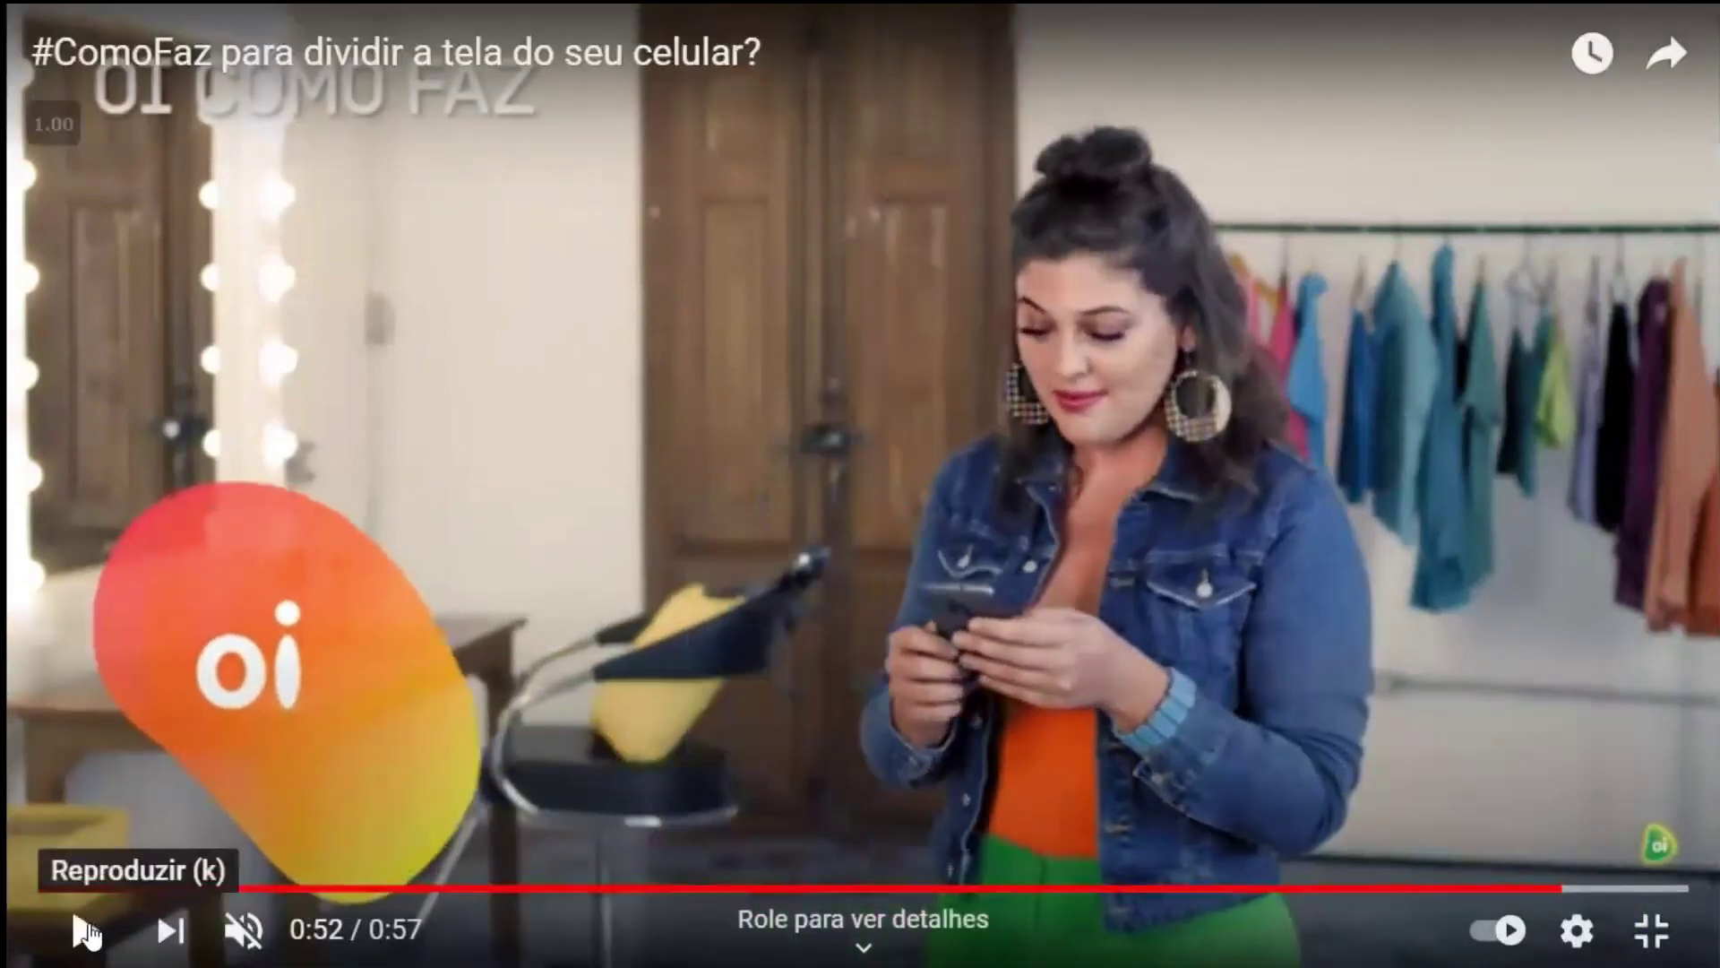
pyautogui.press('Escape')
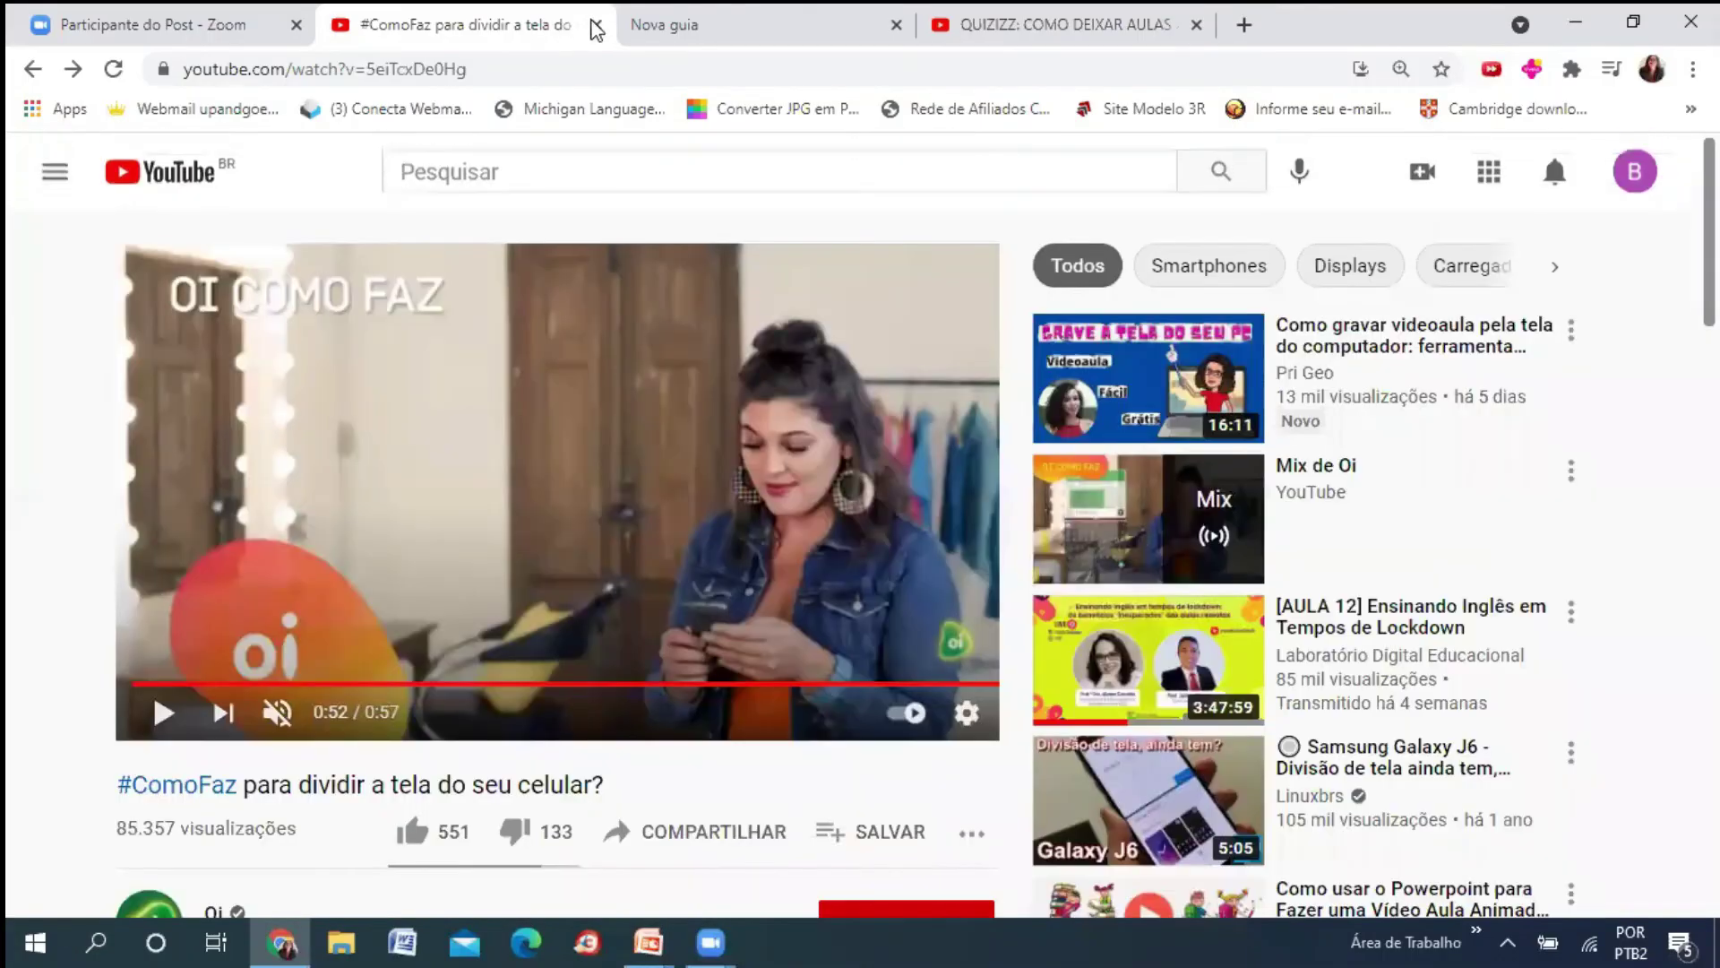
pyautogui.click(596, 27)
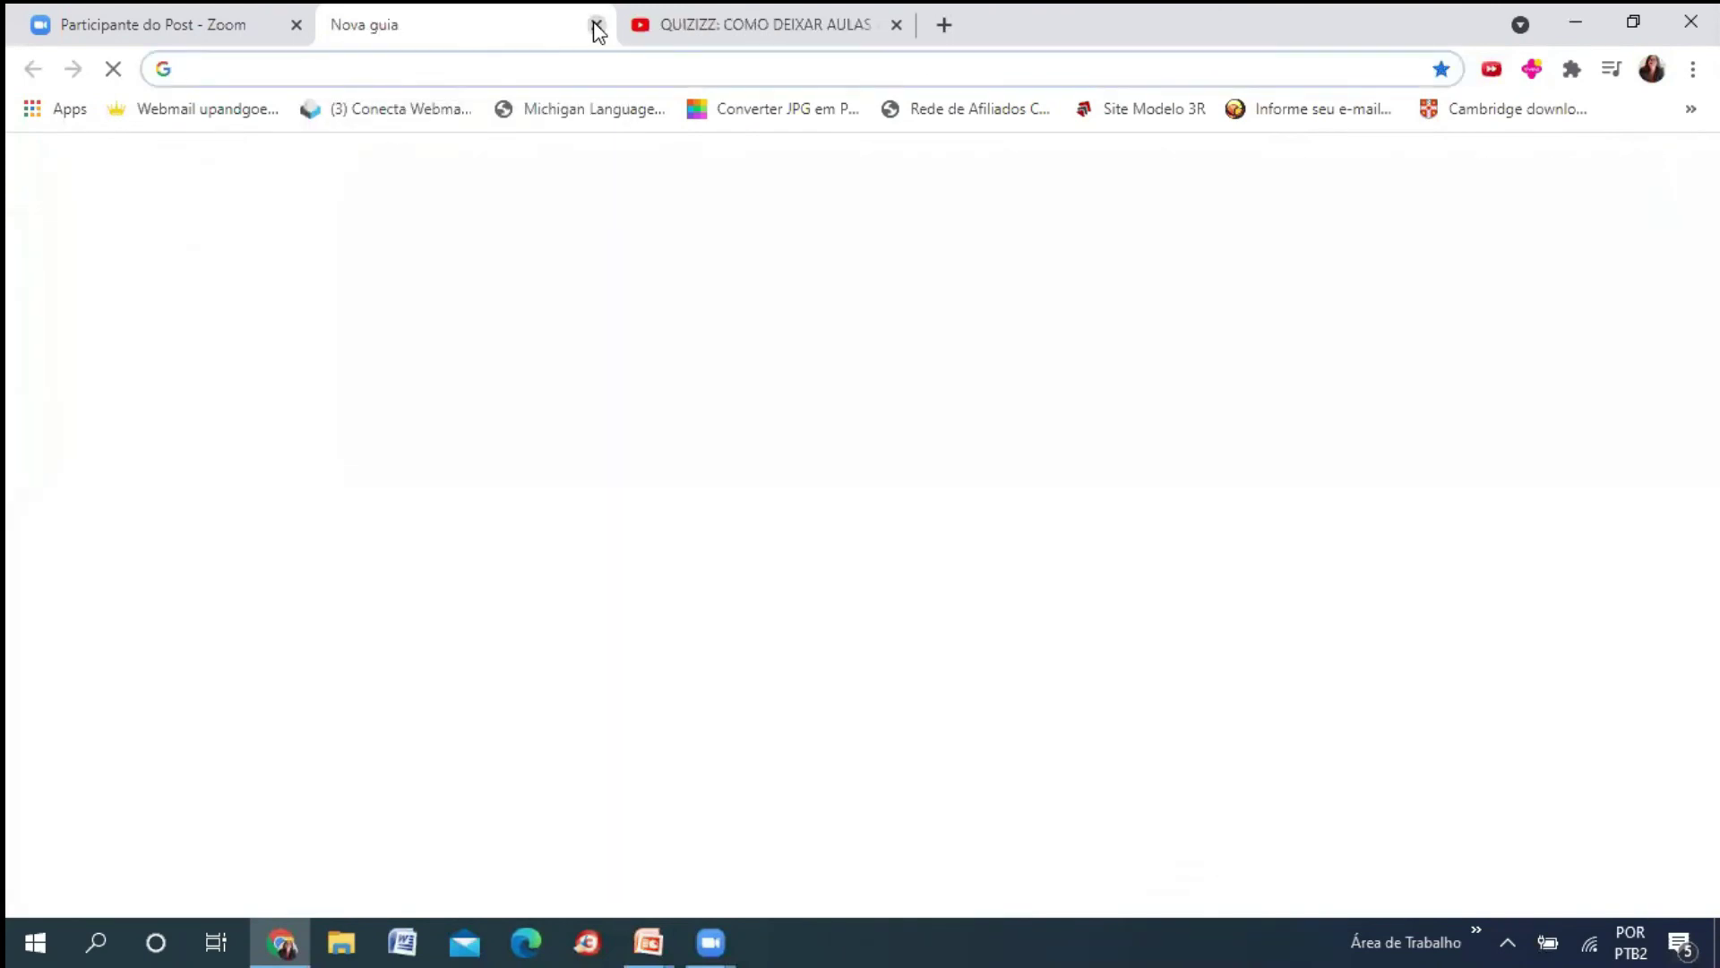